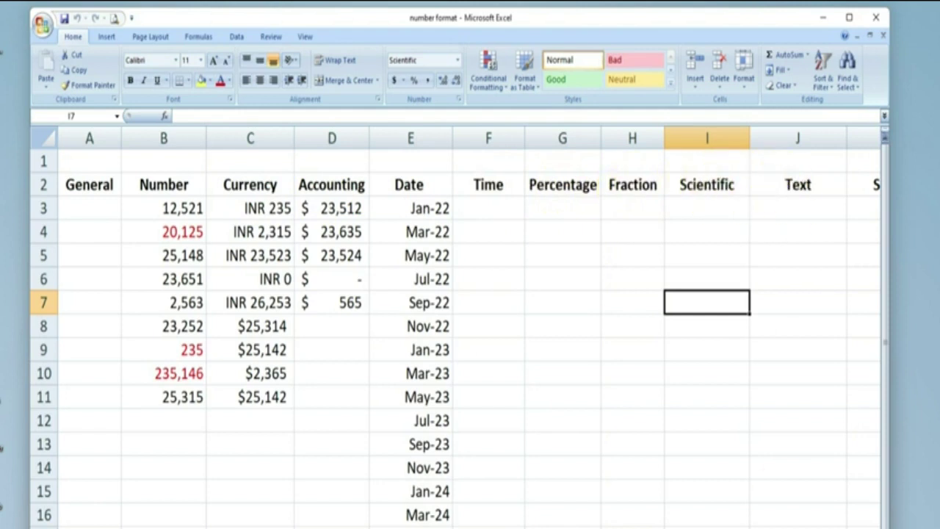
# Scroll the worksheet right until column K, Special, is visible
pyautogui.hscroll(1, 783, 269)
pyautogui.hscroll(1, 783, 269)
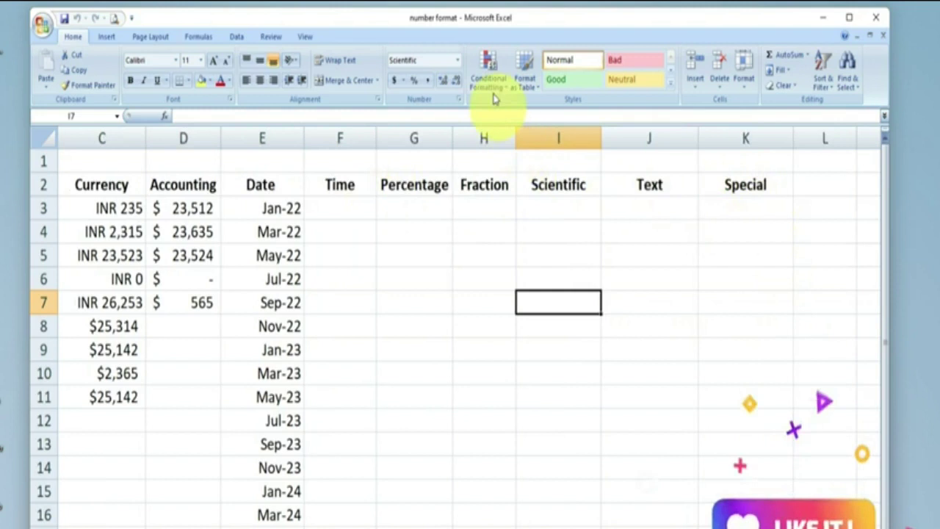
pyautogui.click(457, 60)
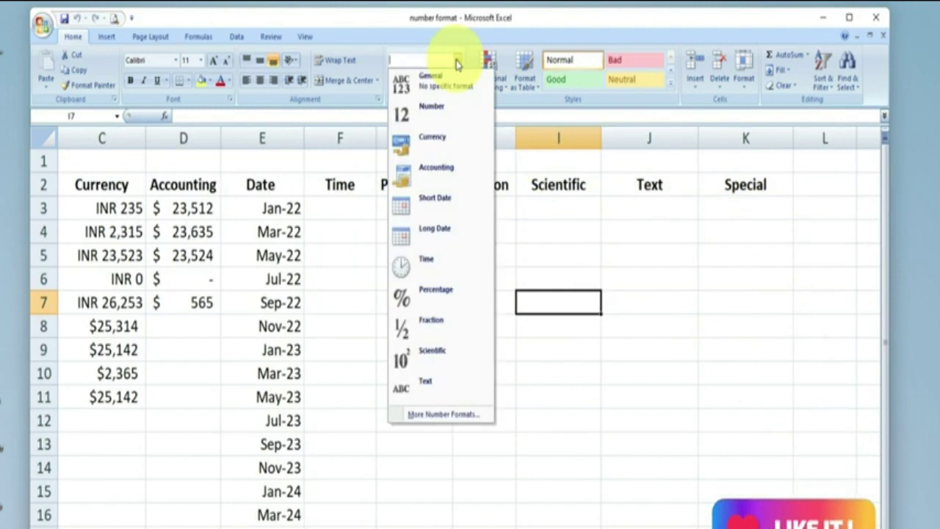
pyautogui.click(435, 416)
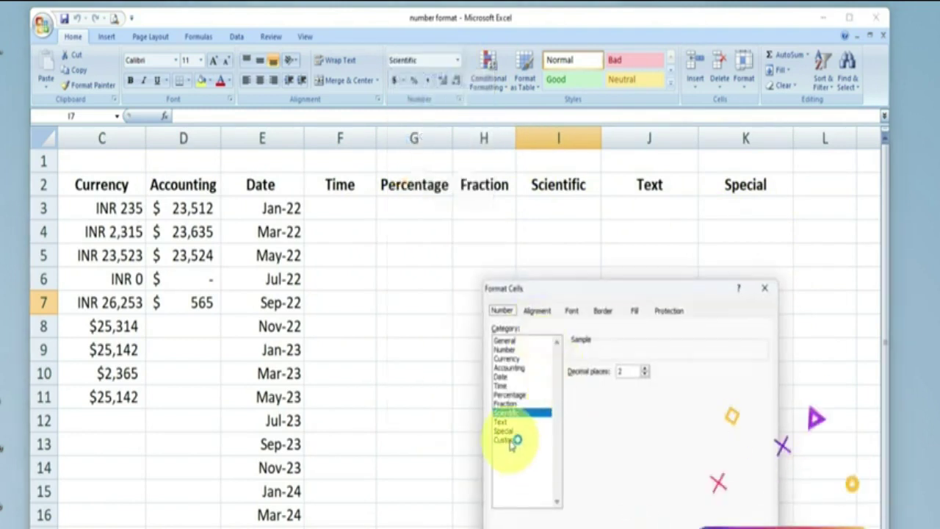
pyautogui.click(511, 440)
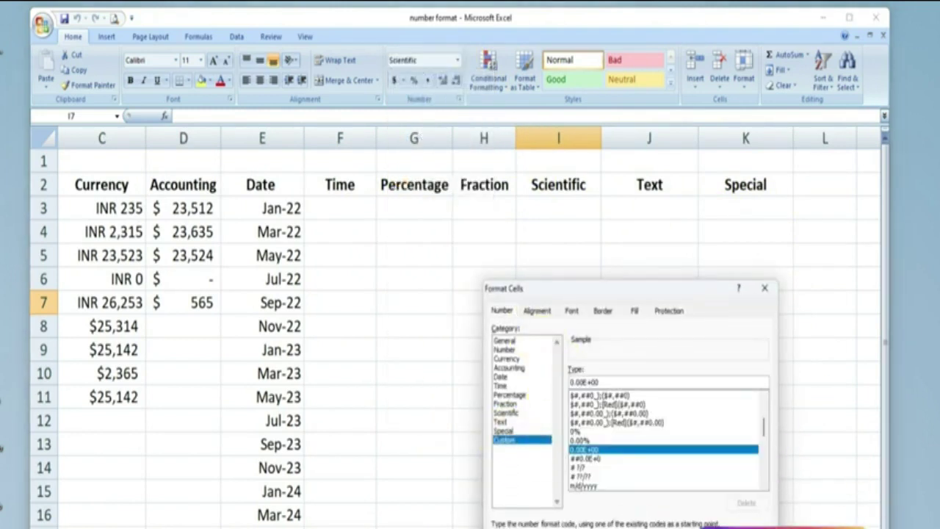
pyautogui.press('Return')
pyautogui.click(340, 208)
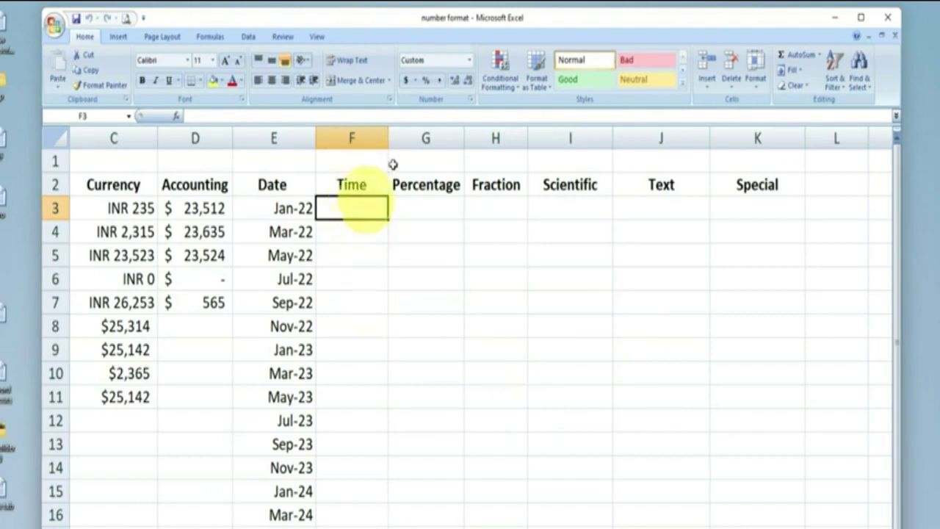
# Enter the time 6:30 in cell F3 under the Time heading
pyautogui.click(471, 65)
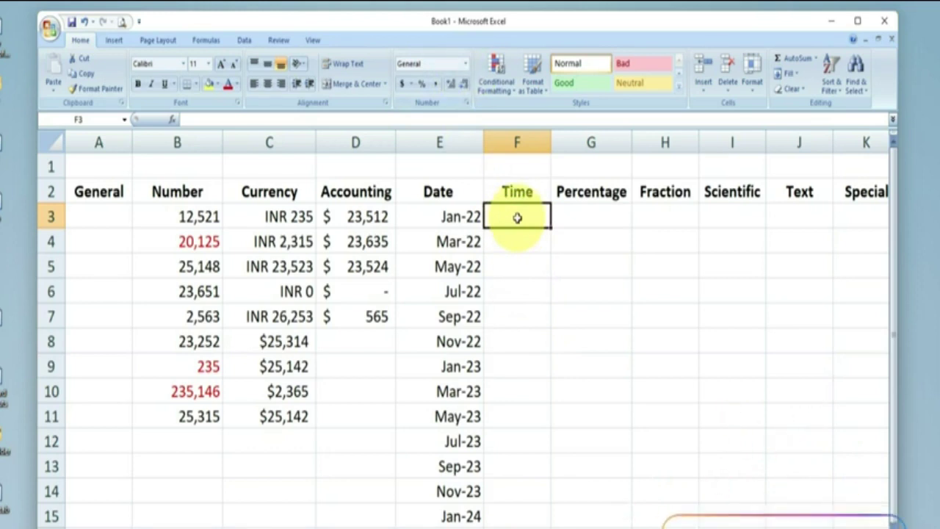
pyautogui.write('6:')
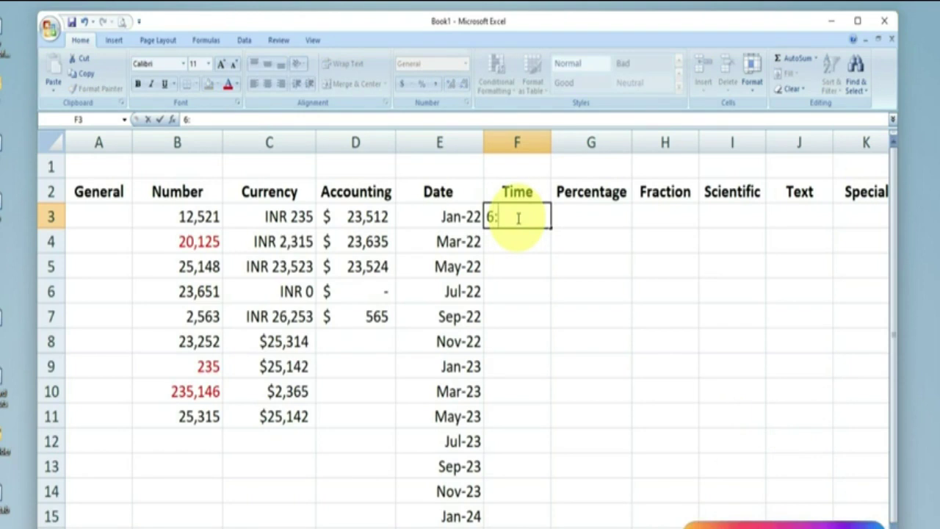
pyautogui.write('30')
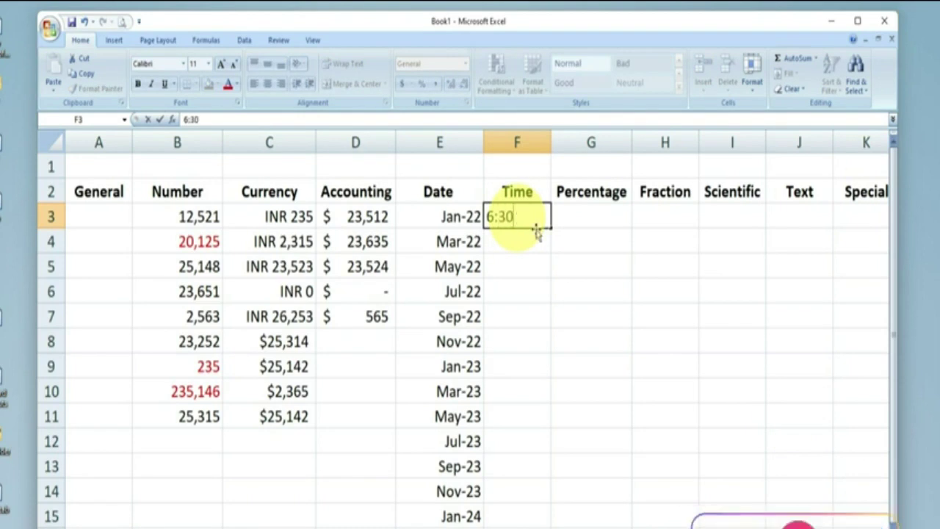
pyautogui.click(697, 292)
pyautogui.click(532, 215)
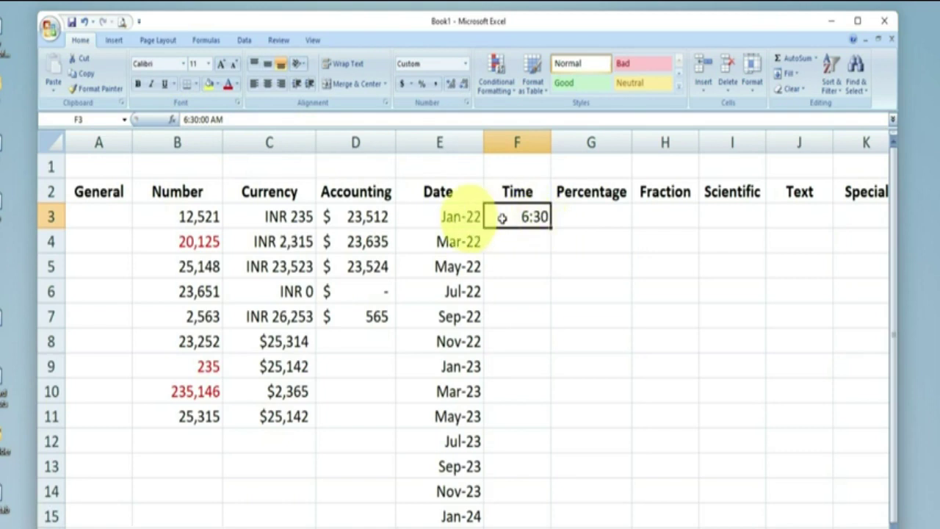
# Apply the Time number format to F3 so it displays 6:30:00 AM
pyautogui.click(465, 63)
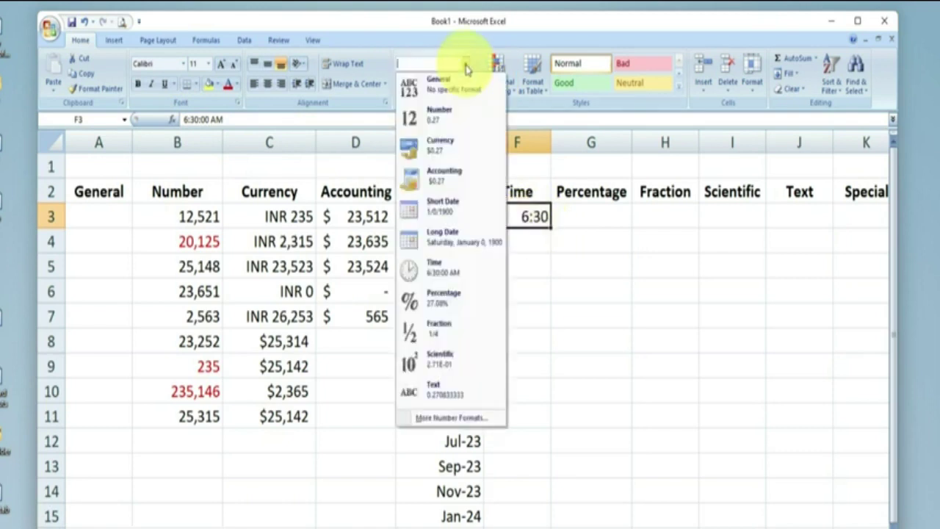
pyautogui.click(438, 419)
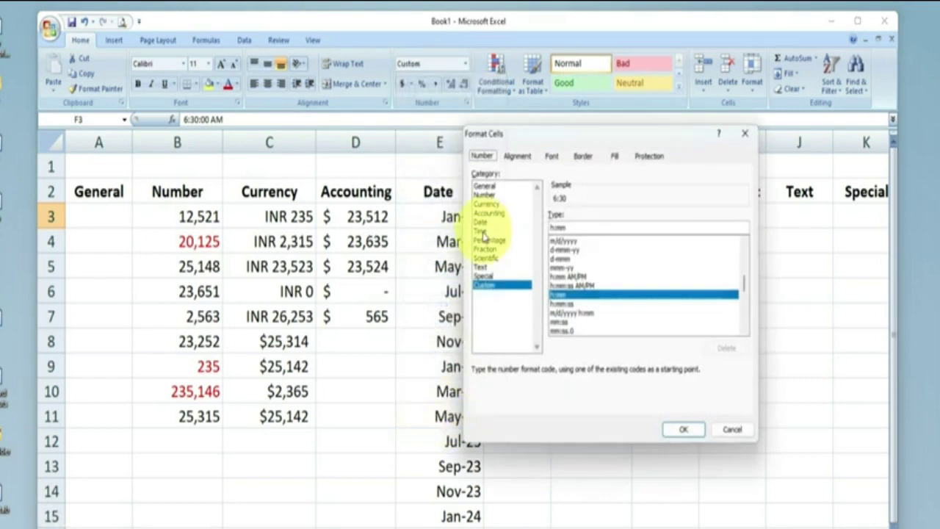
pyautogui.click(482, 231)
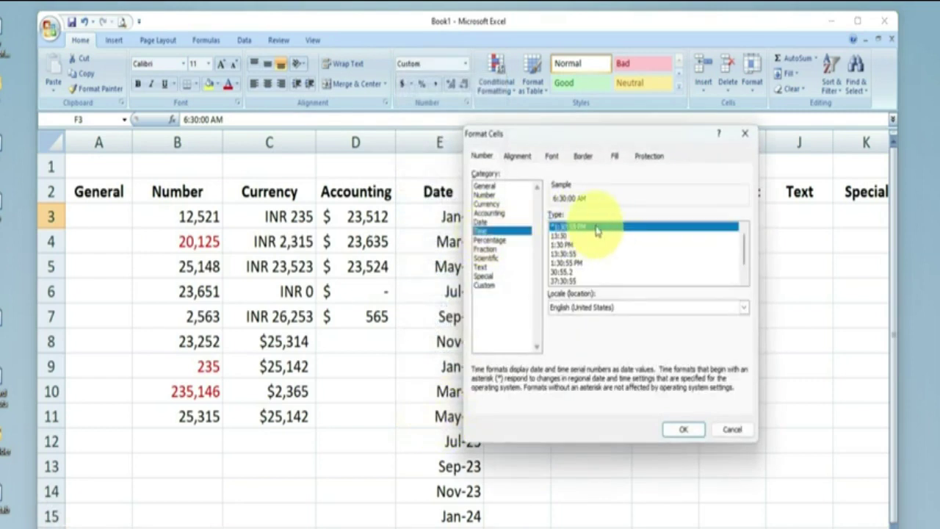
pyautogui.click(680, 428)
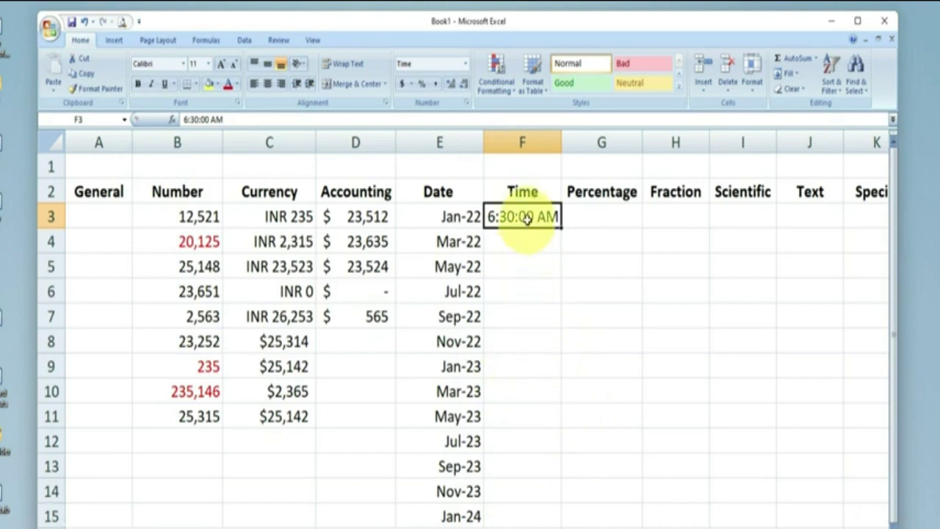
# Format cells F3:F15 with the 1:30:55 PM Time format type
pyautogui.moveTo(539, 216)
pyautogui.mouseDown()
pyautogui.moveTo(561, 507)
pyautogui.moveTo(523, 526)
pyautogui.mouseUp()
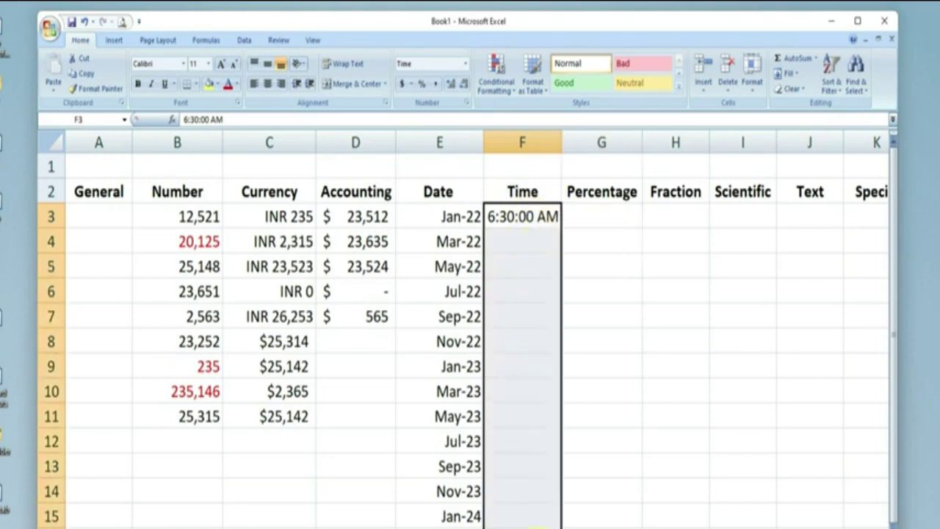
pyautogui.click(465, 64)
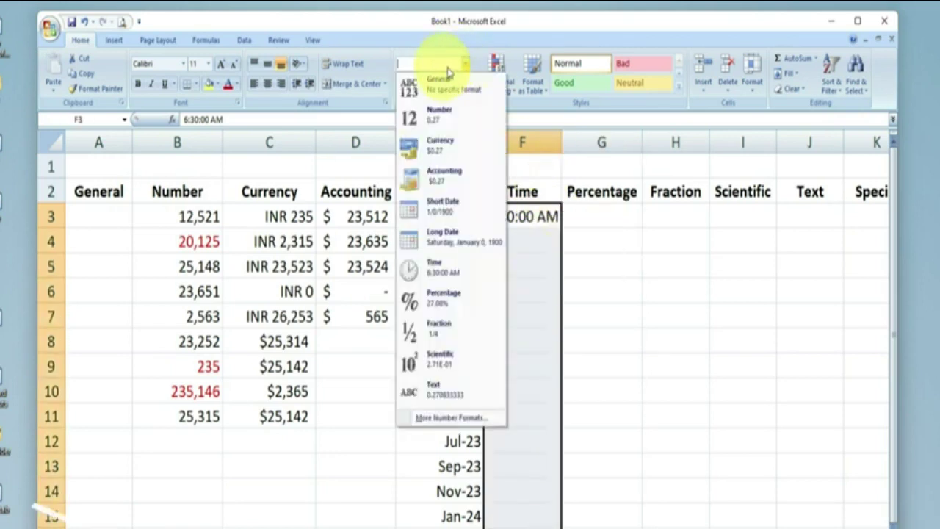
pyautogui.click(444, 418)
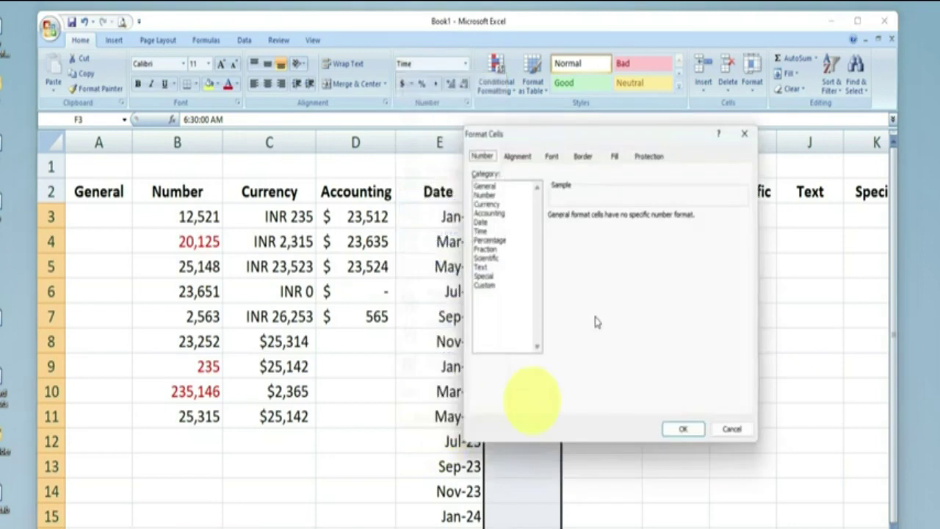
pyautogui.click(480, 233)
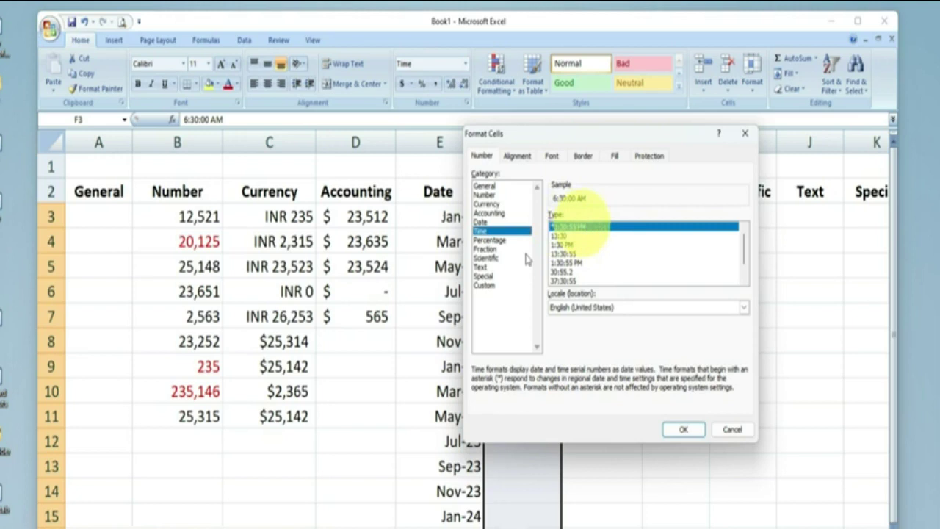
pyautogui.click(485, 285)
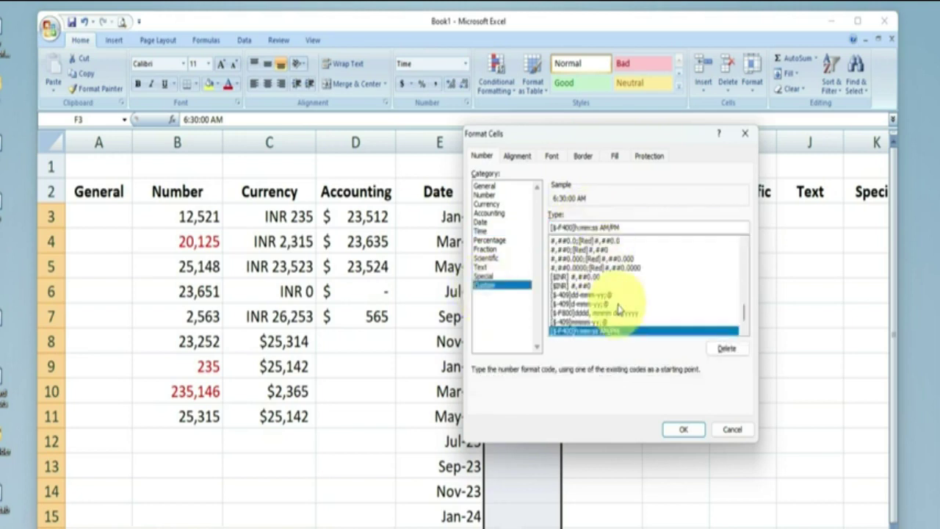
pyautogui.moveTo(745, 312); pyautogui.dragTo(744, 289)
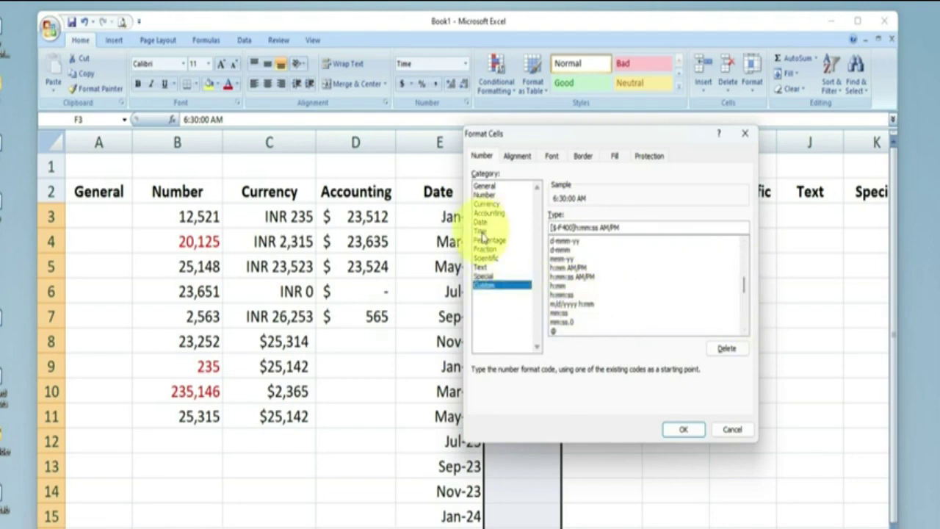
pyautogui.click(482, 232)
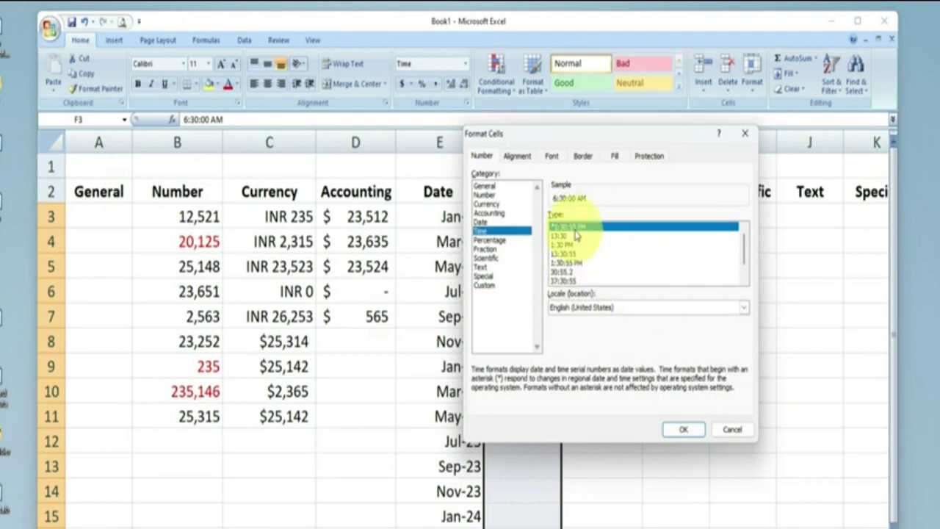
pyautogui.click(684, 428)
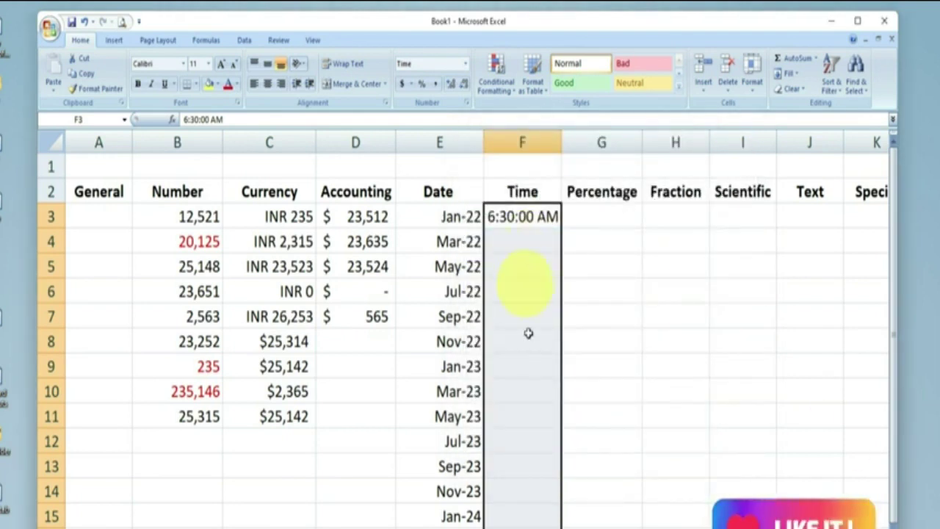
pyautogui.click(516, 239)
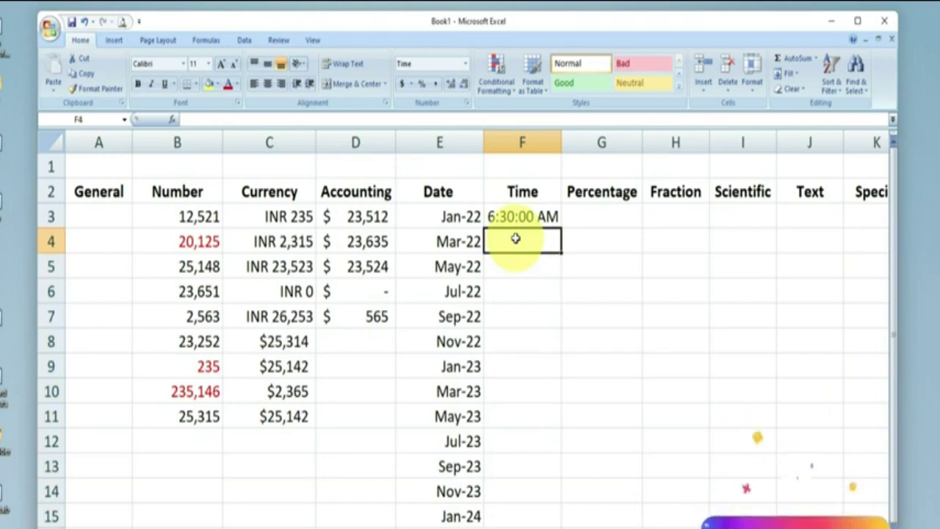
# Enter the times 13:01 in F4 and 14:12:15 in F5
pyautogui.write('13')
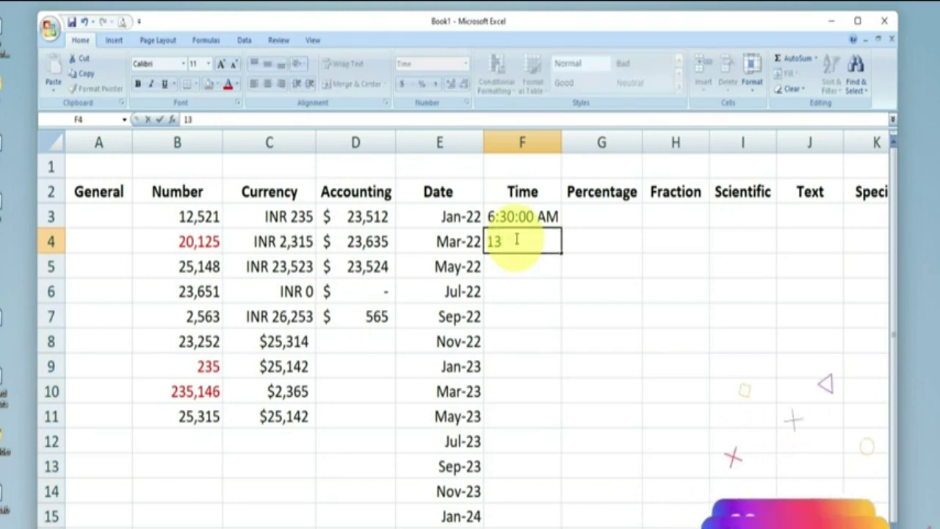
pyautogui.write(':01')
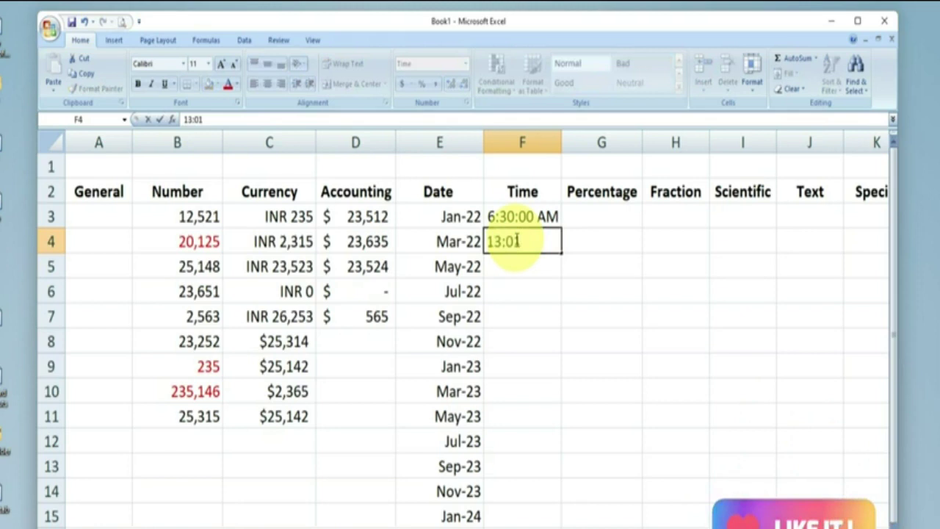
pyautogui.click(651, 318)
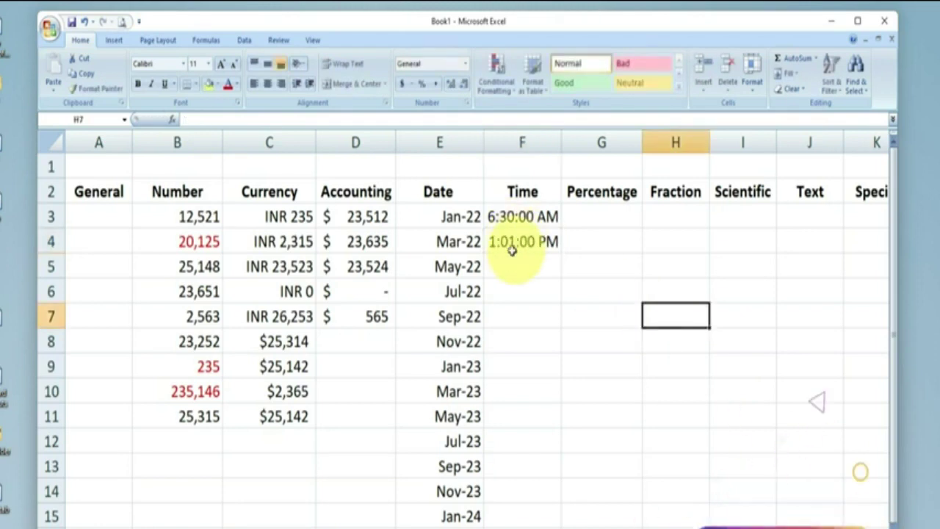
pyautogui.click(527, 267)
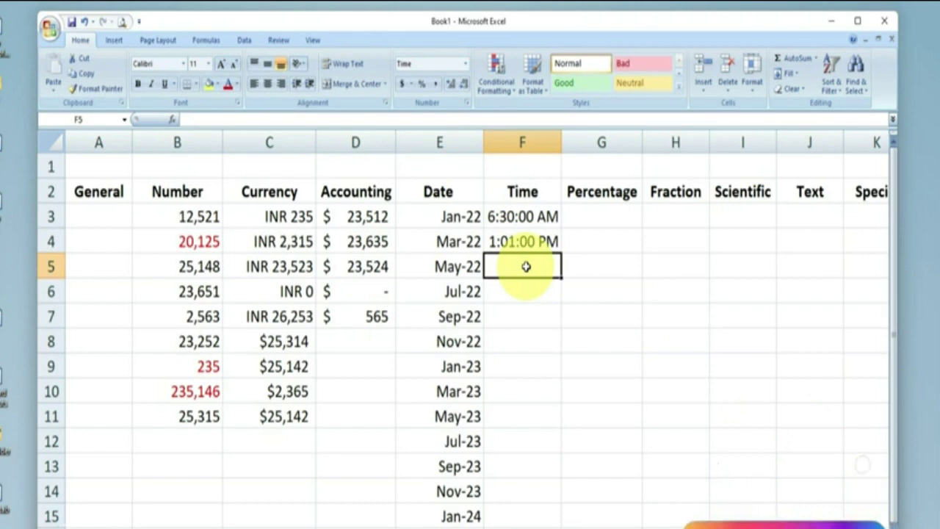
pyautogui.write('1')
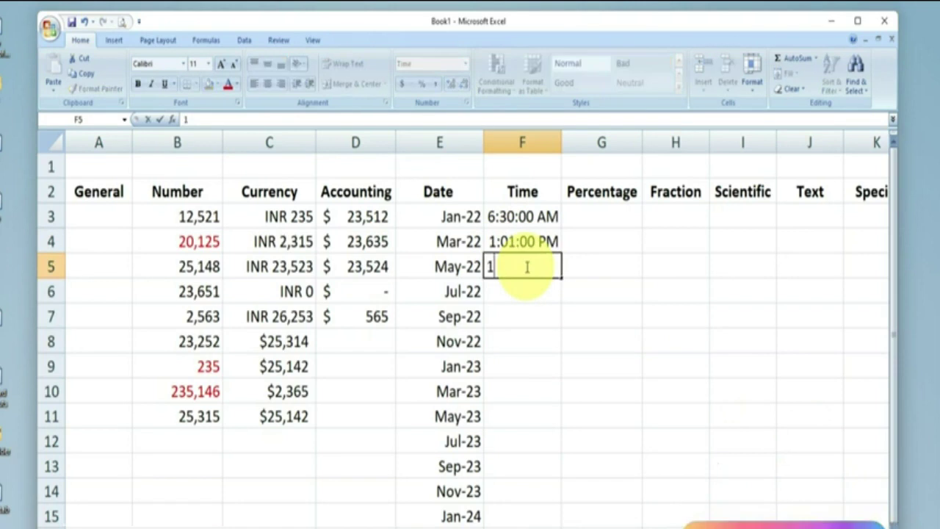
pyautogui.write('4:')
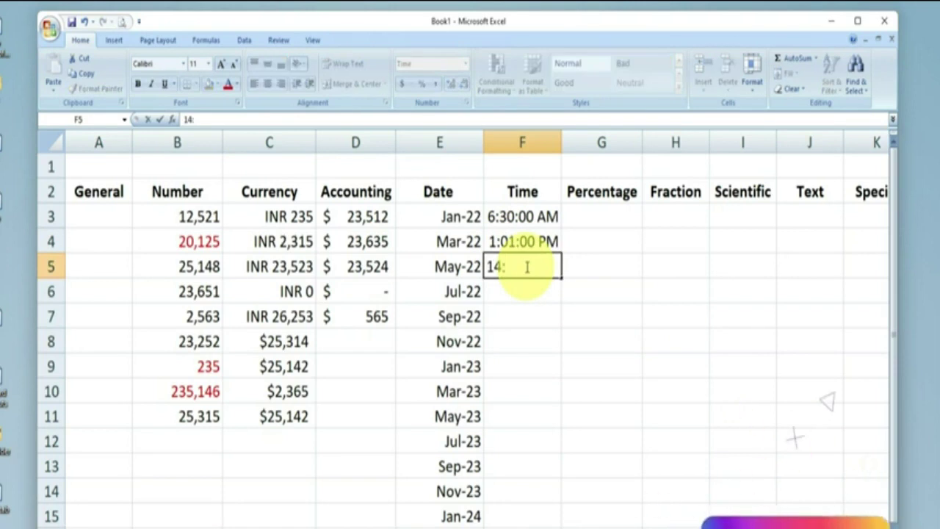
pyautogui.write('12:1')
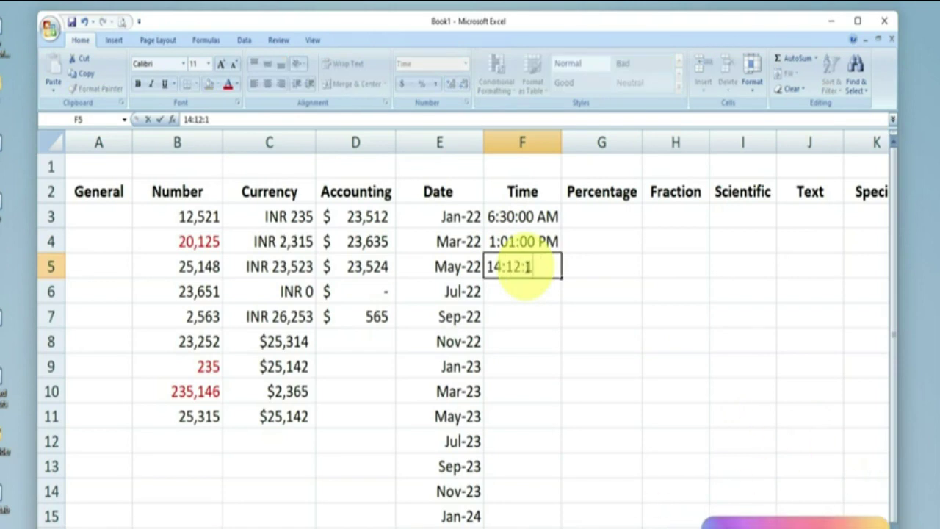
pyautogui.write('5')
pyautogui.click(648, 313)
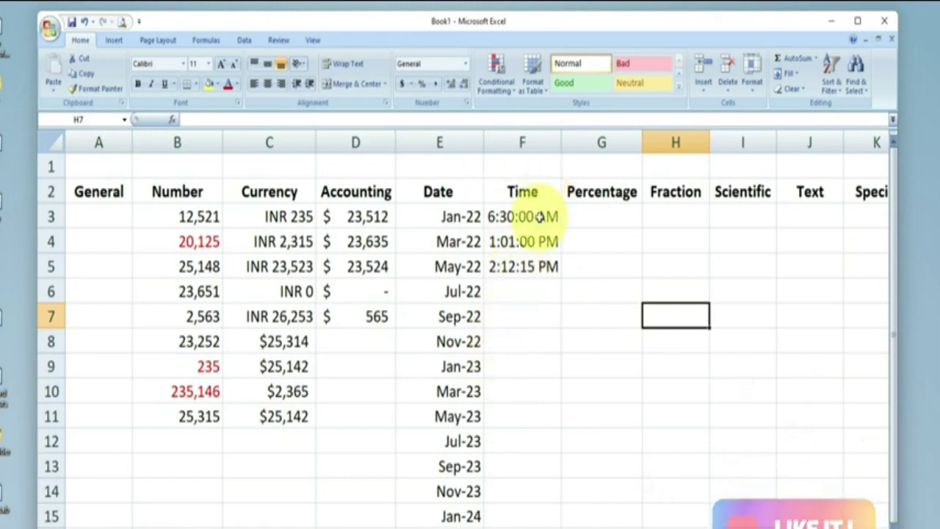
# Fill the three times in F3:F5 down column F to row 15
pyautogui.moveTo(540, 216); pyautogui.dragTo(547, 269)
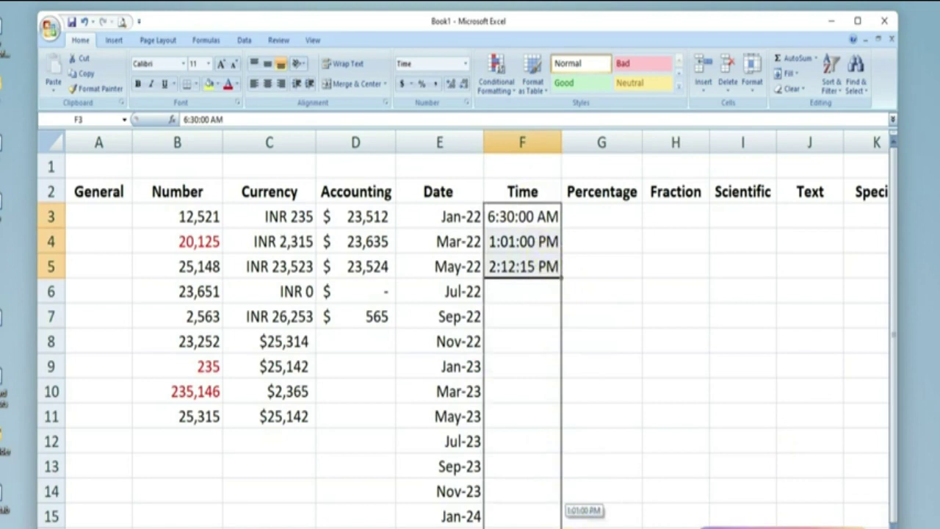
pyautogui.moveTo(562, 279); pyautogui.dragTo(562, 526)
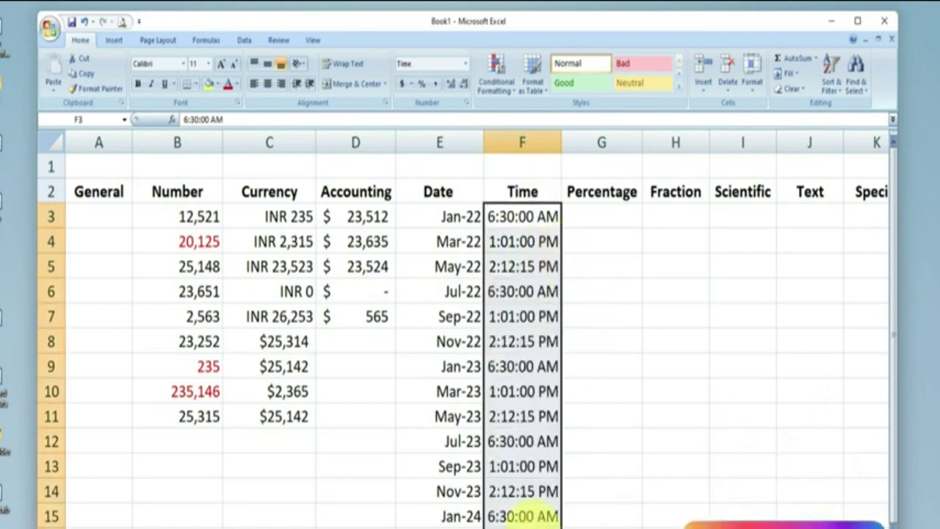
pyautogui.click(743, 290)
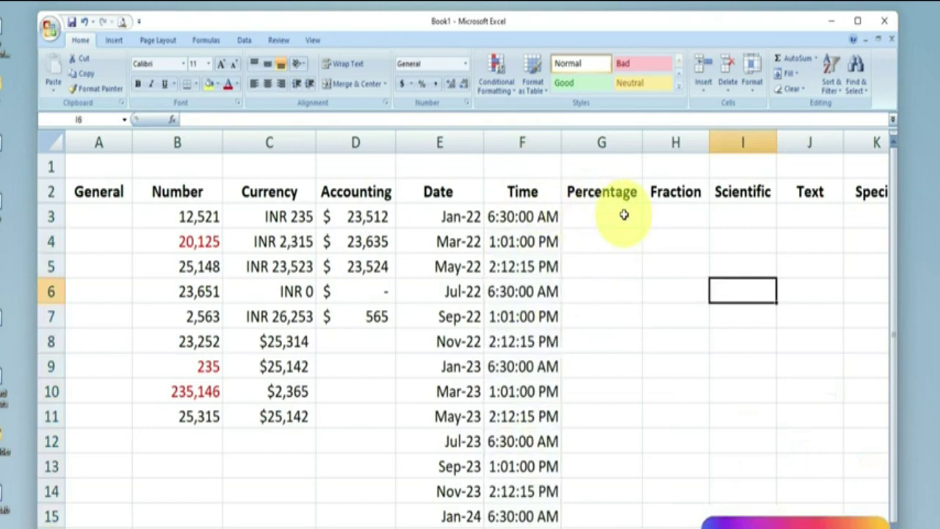
# Enter 65 in G3 as a trial value and apply the Percentage format to it
pyautogui.click(466, 67)
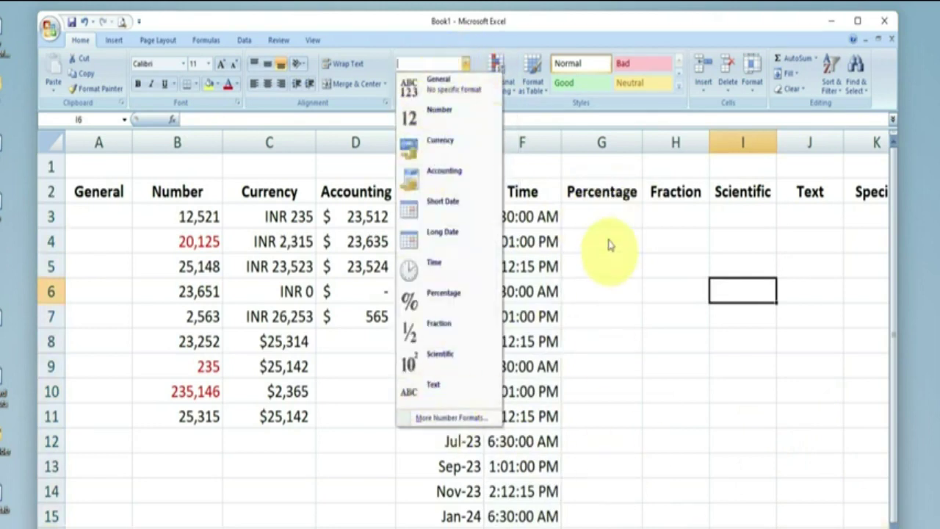
pyautogui.click(601, 215)
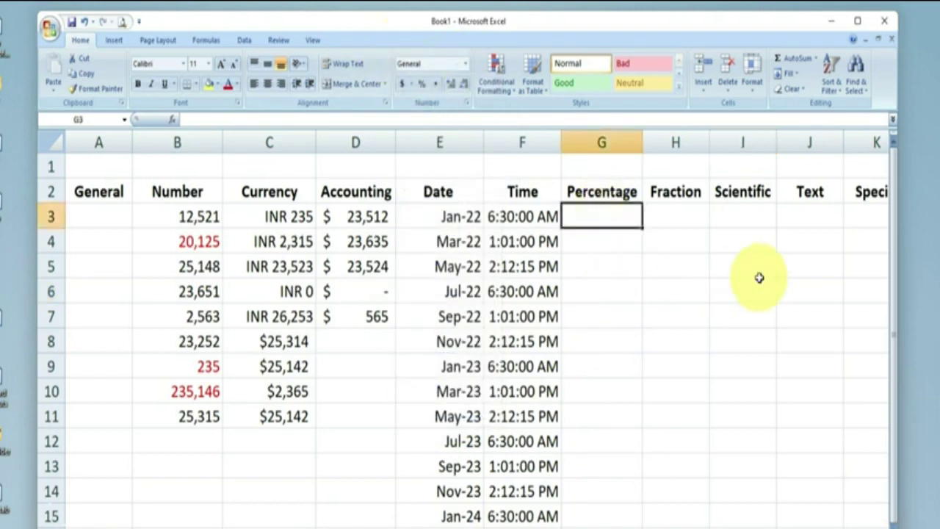
pyautogui.write('65')
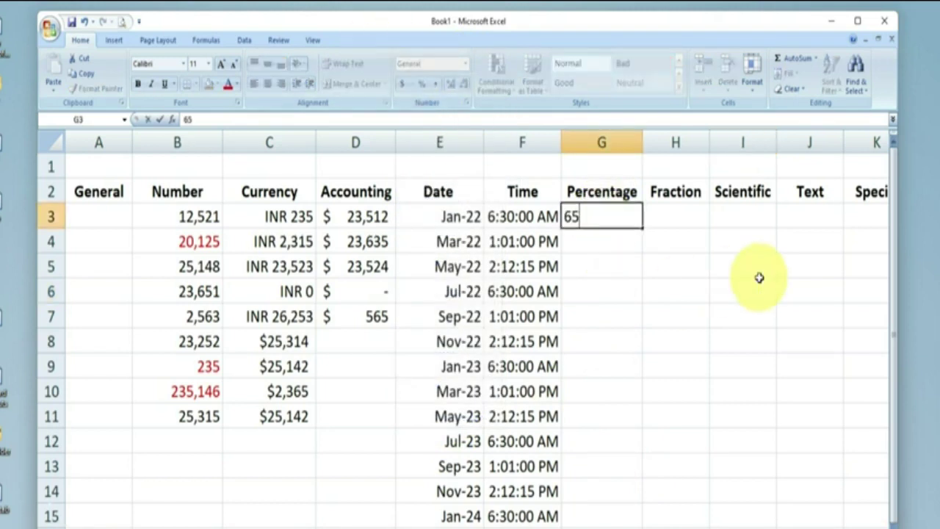
pyautogui.click(759, 278)
pyautogui.click(611, 218)
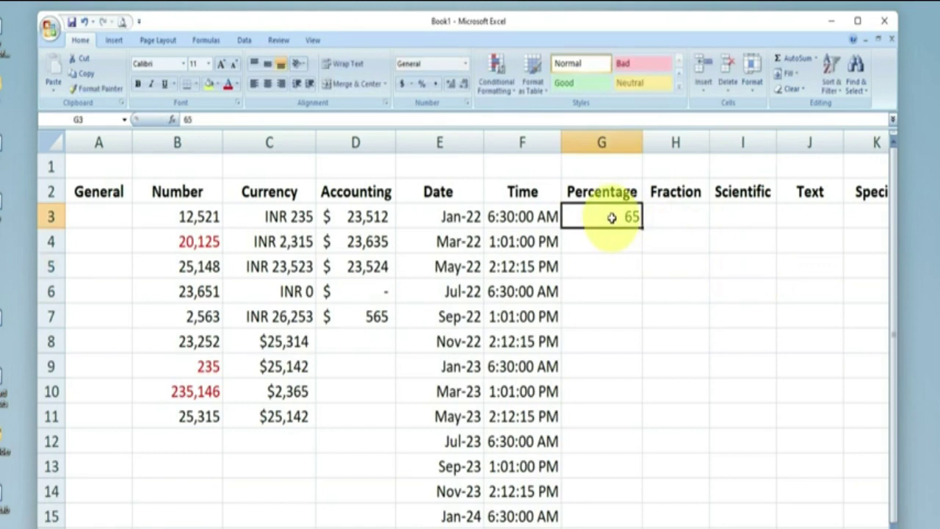
pyautogui.doubleClick(612, 217)
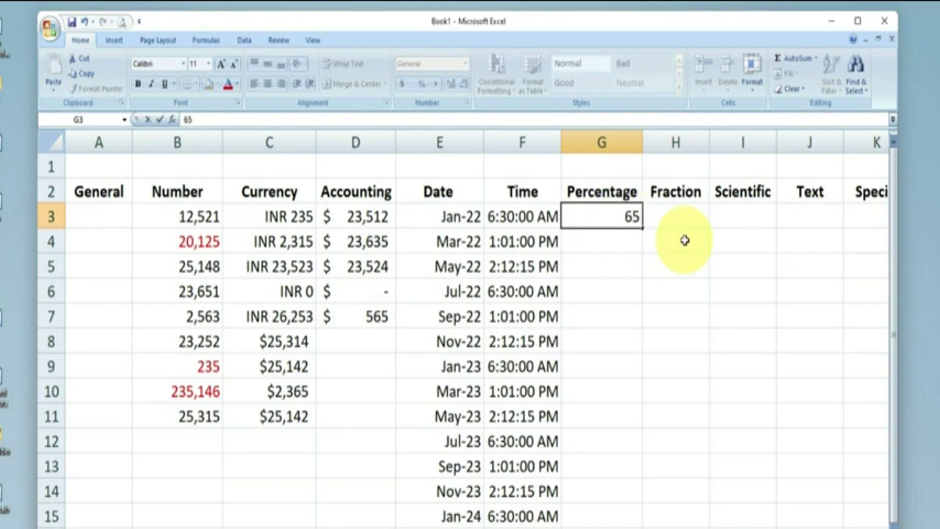
pyautogui.write('%')
pyautogui.click(684, 240)
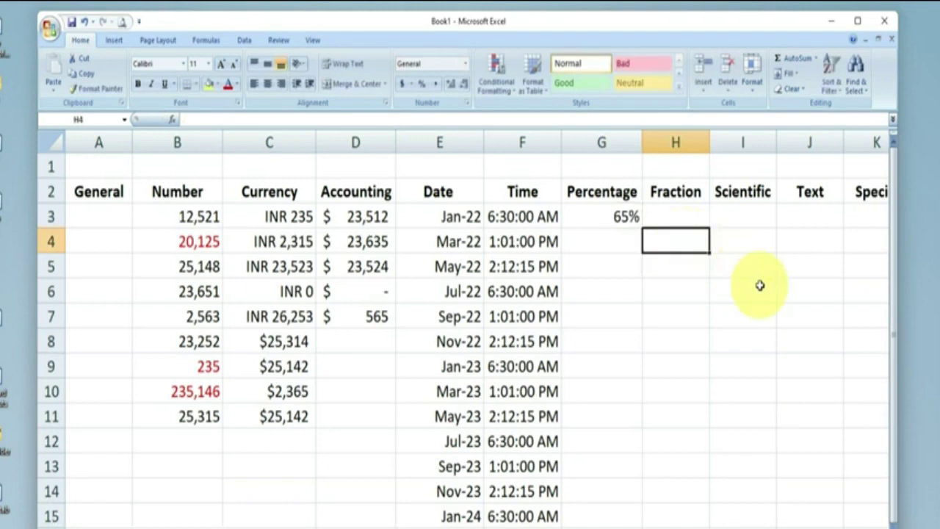
pyautogui.click(621, 214)
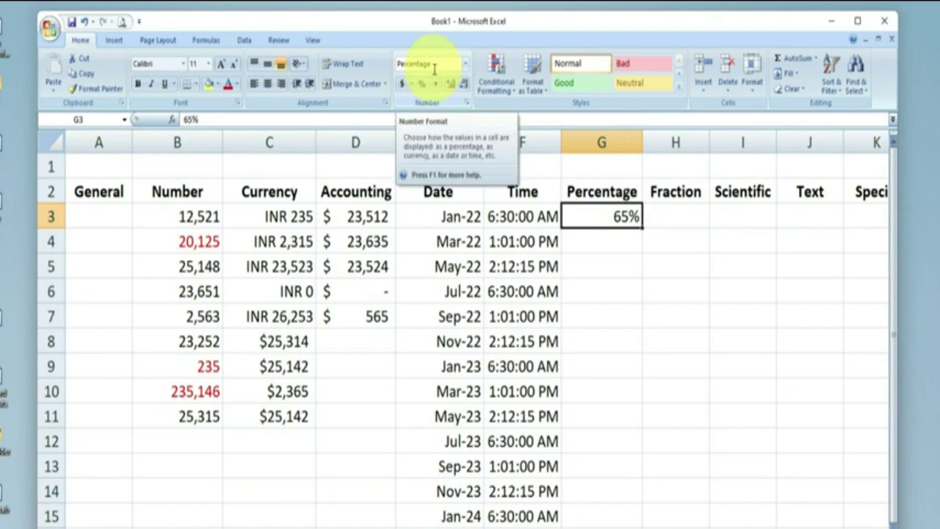
pyautogui.click(467, 71)
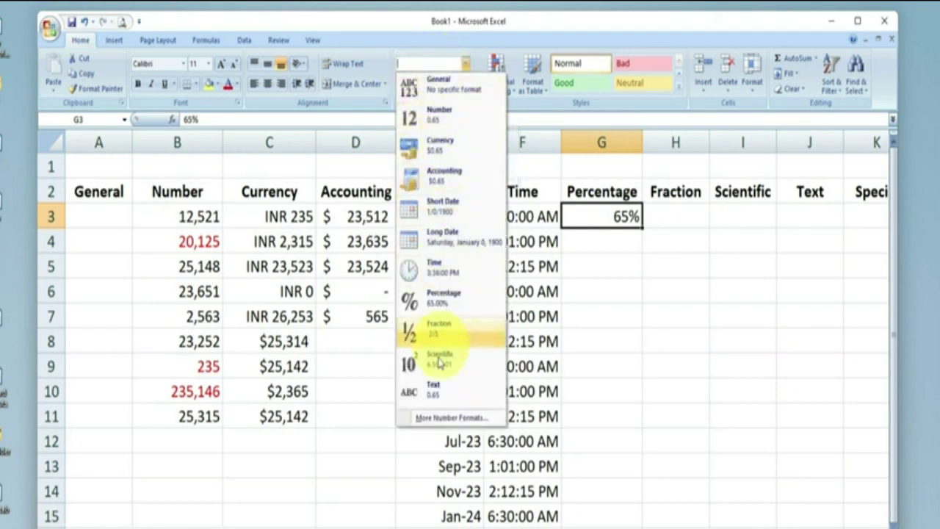
pyautogui.click(436, 314)
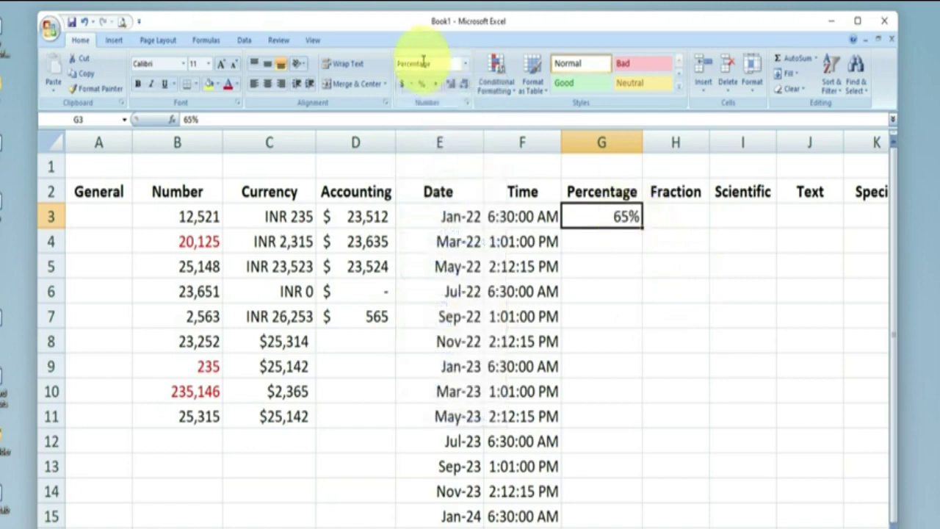
# Delete the 65% trial value from G3
pyautogui.click(660, 287)
pyautogui.click(629, 216)
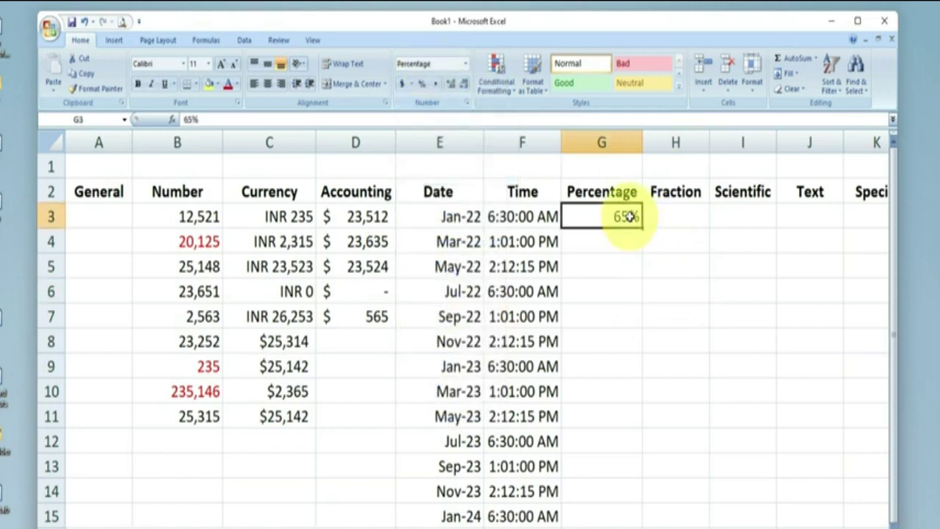
pyautogui.press('Delete')
pyautogui.click(661, 316)
pyautogui.click(624, 238)
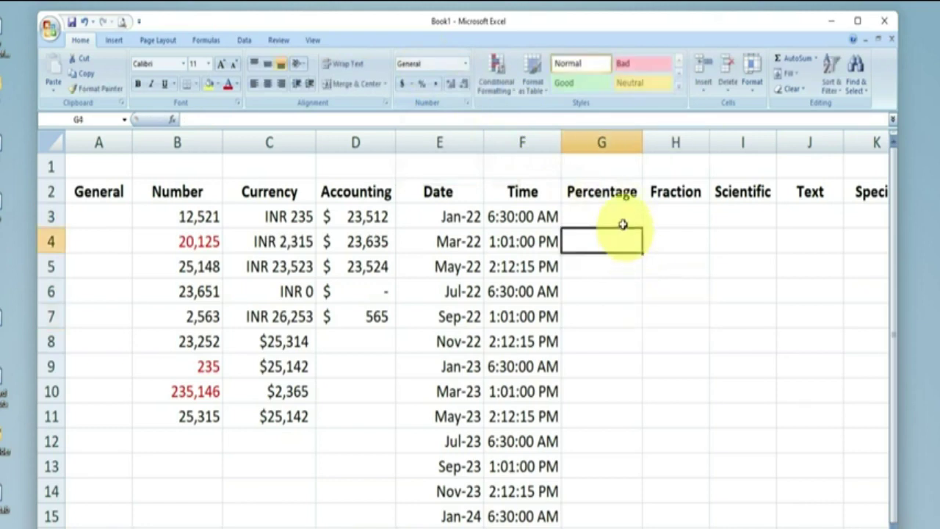
pyautogui.click(623, 224)
pyautogui.click(465, 63)
pyautogui.click(433, 83)
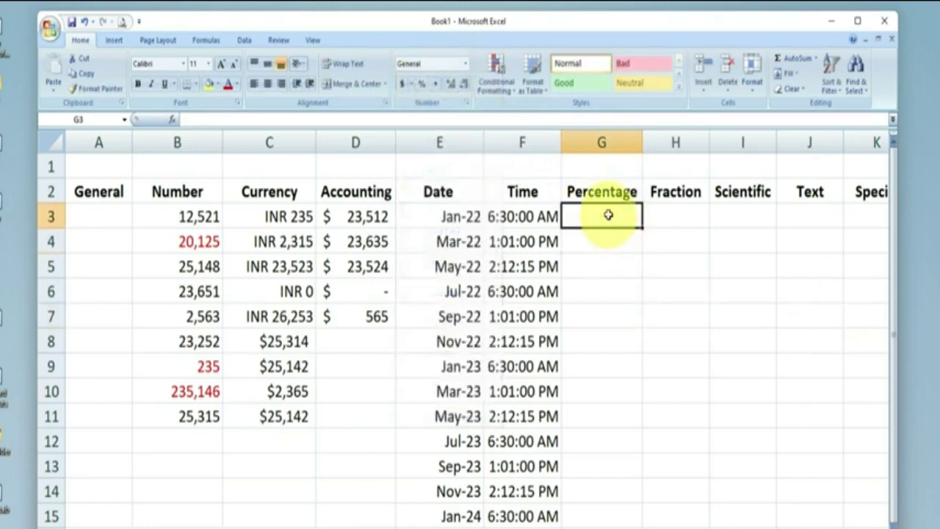
# Format G3:G15 as Percentage with 1 decimal place
pyautogui.moveTo(609, 215); pyautogui.dragTo(601, 526)
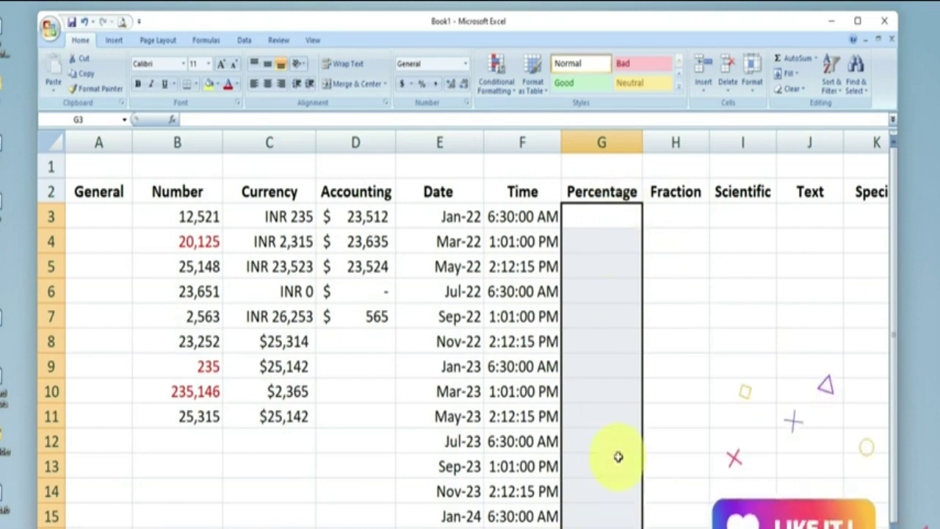
pyautogui.click(465, 66)
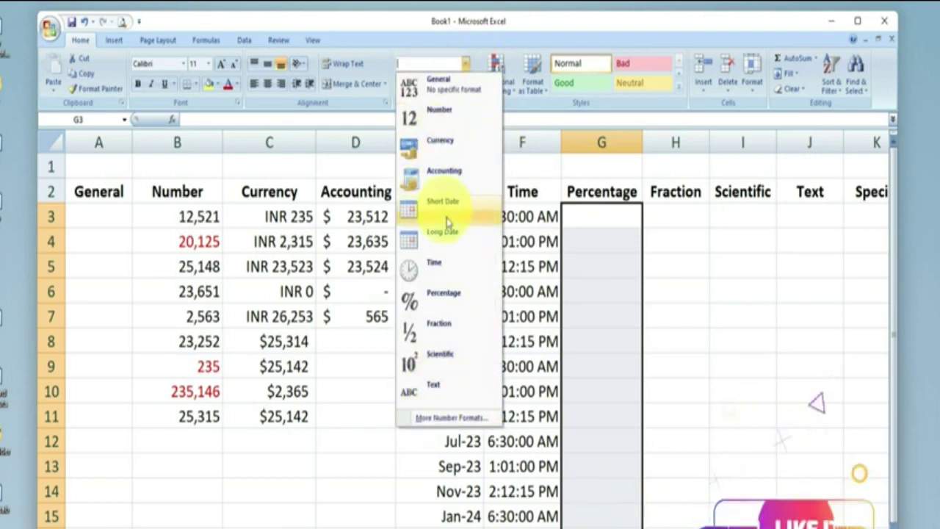
pyautogui.click(468, 419)
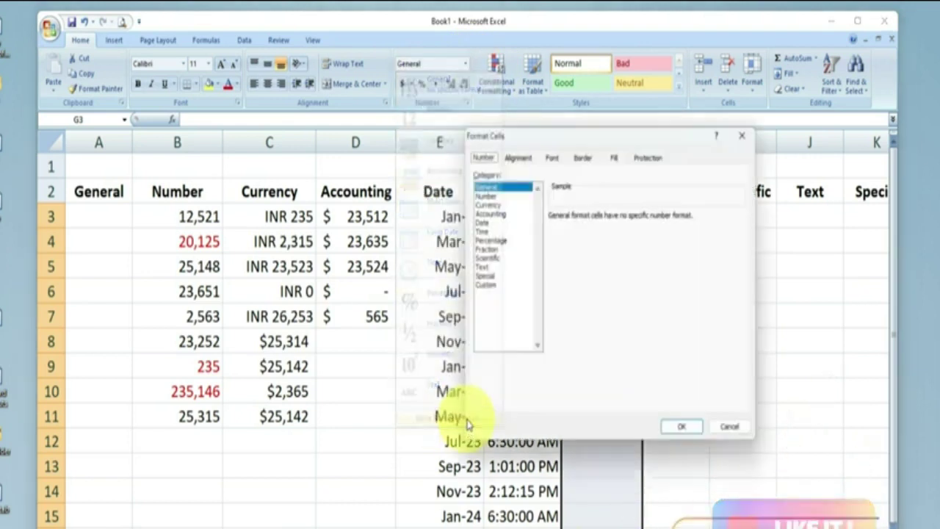
pyautogui.click(490, 240)
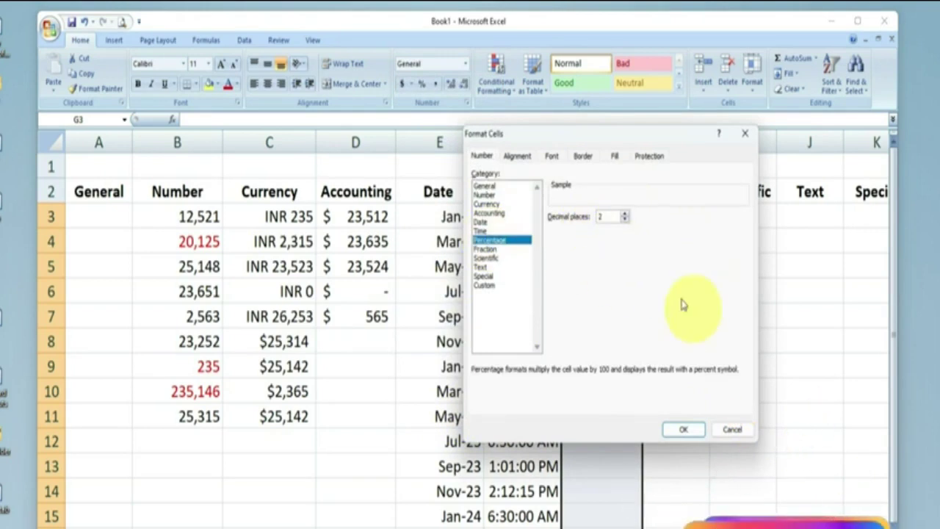
pyautogui.doubleClick(626, 219)
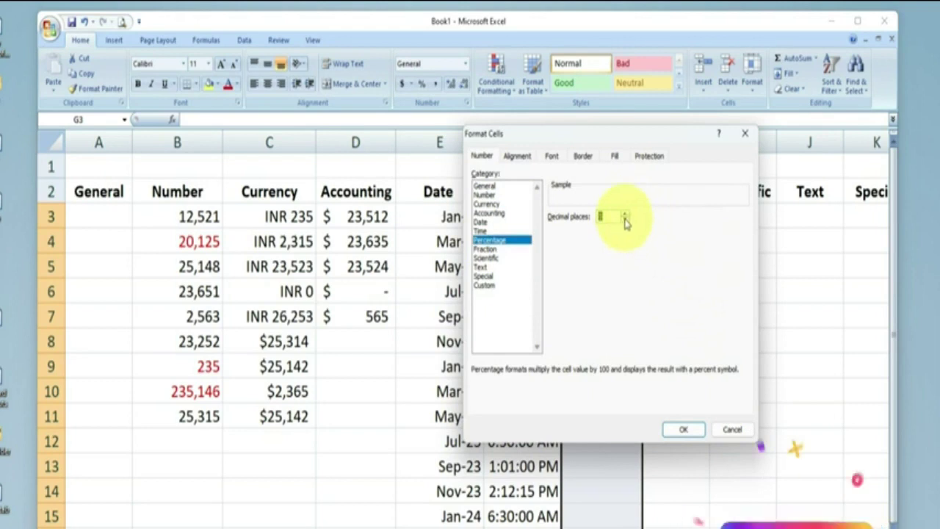
pyautogui.click(624, 214)
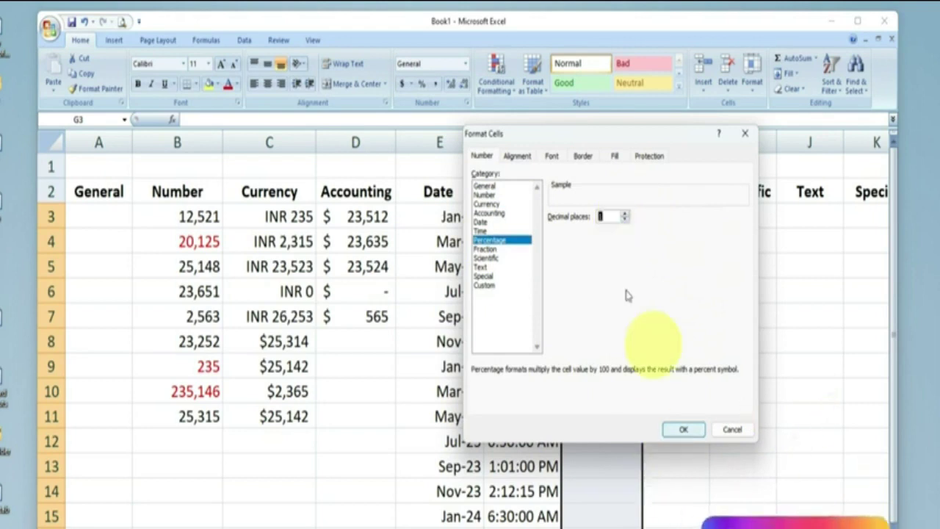
pyautogui.click(689, 430)
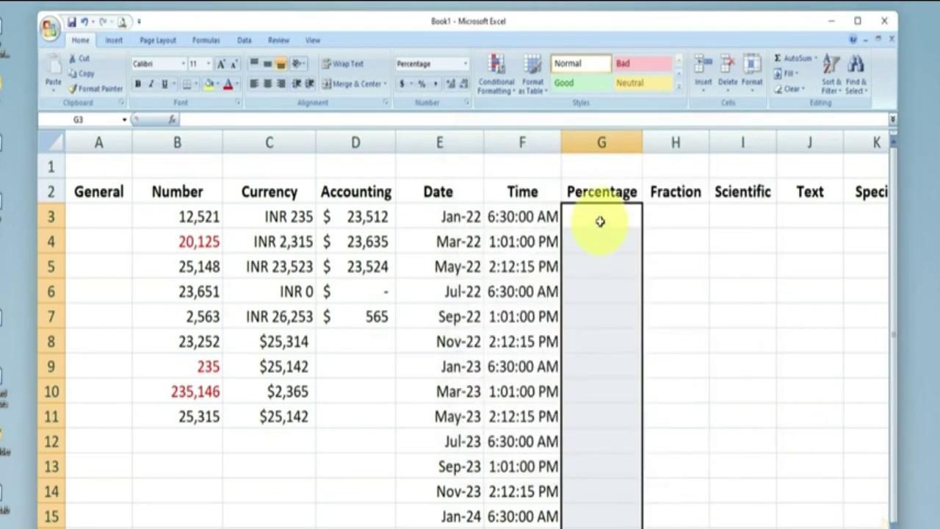
# Enter the percentages 21, 235, 25, 25135 and 2642 in G3 to G7
pyautogui.click(601, 221)
pyautogui.write('21')
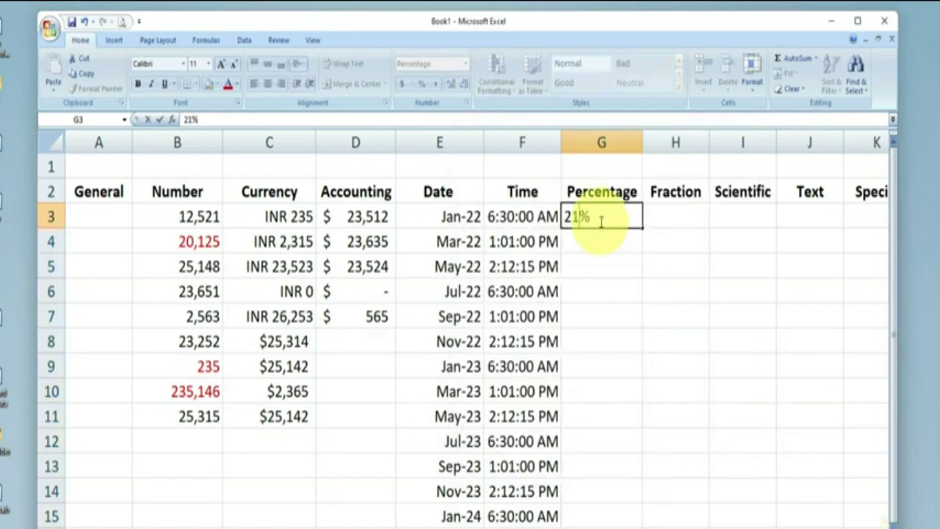
pyautogui.press('Return')
pyautogui.write('23')
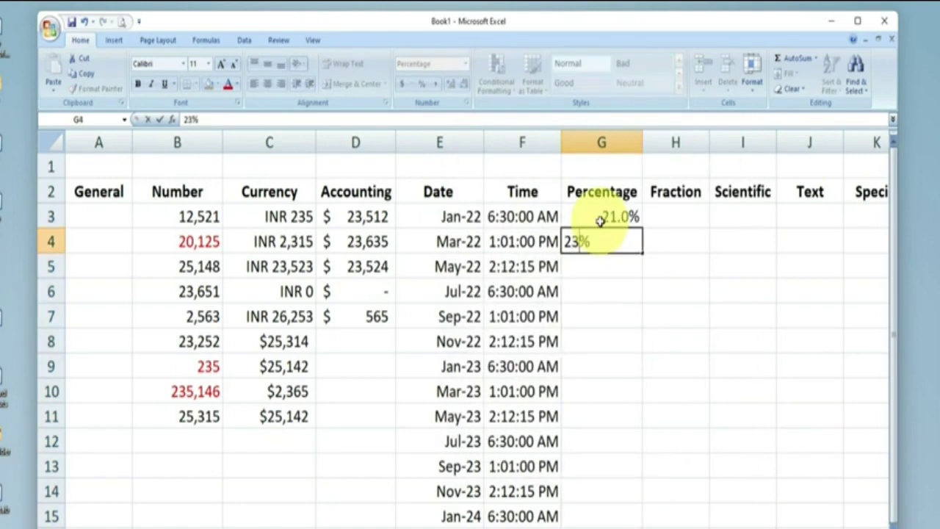
pyautogui.write('5')
pyautogui.press('Return')
pyautogui.write('25')
pyautogui.press('Return')
pyautogui.write('251')
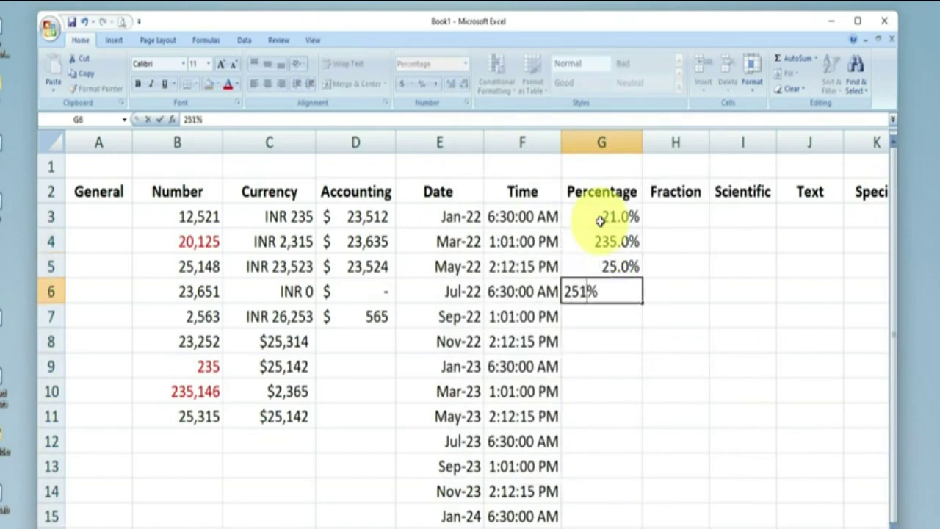
pyautogui.press('Return')
pyautogui.write('2642')
pyautogui.press('Return')
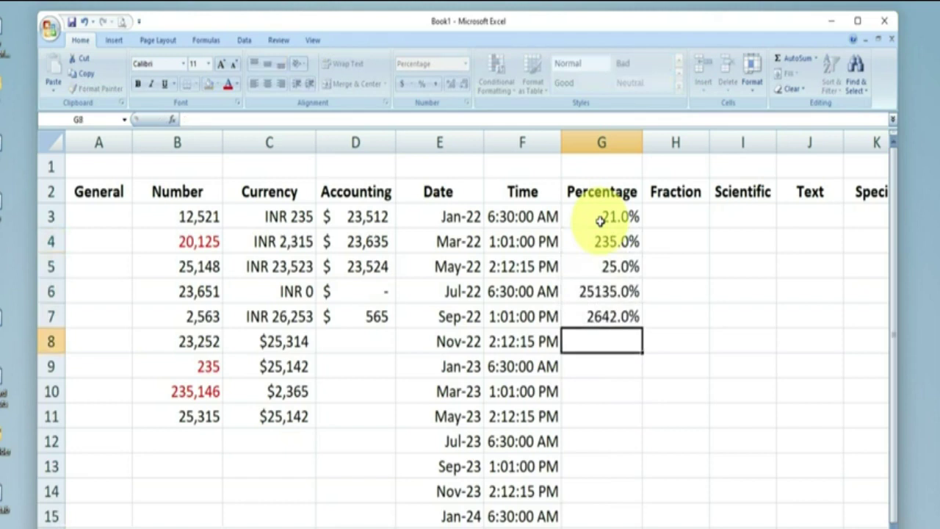
pyautogui.write('15422')
# Enter 15422, 2564, 252, 2654, 5687 and 562 in G8 to G13
pyautogui.press('Return')
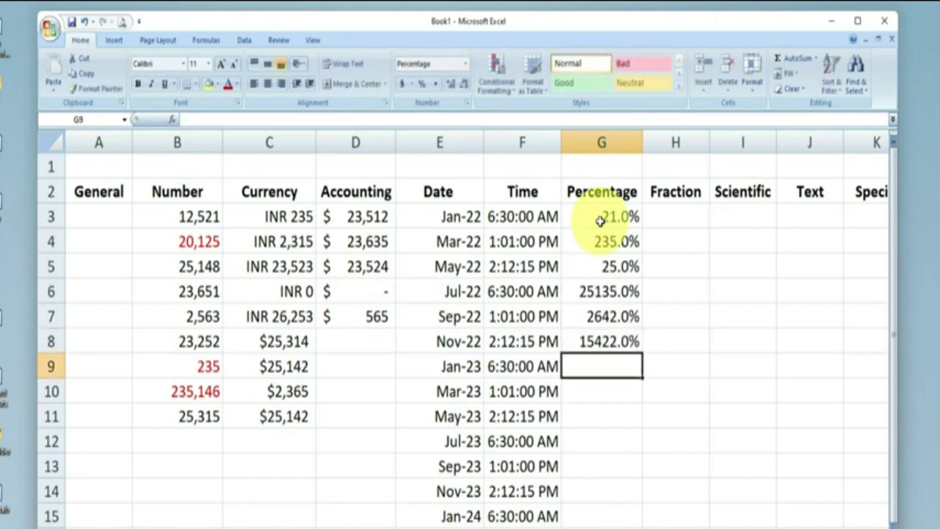
pyautogui.write('25')
pyautogui.press('Return')
pyautogui.write('2')
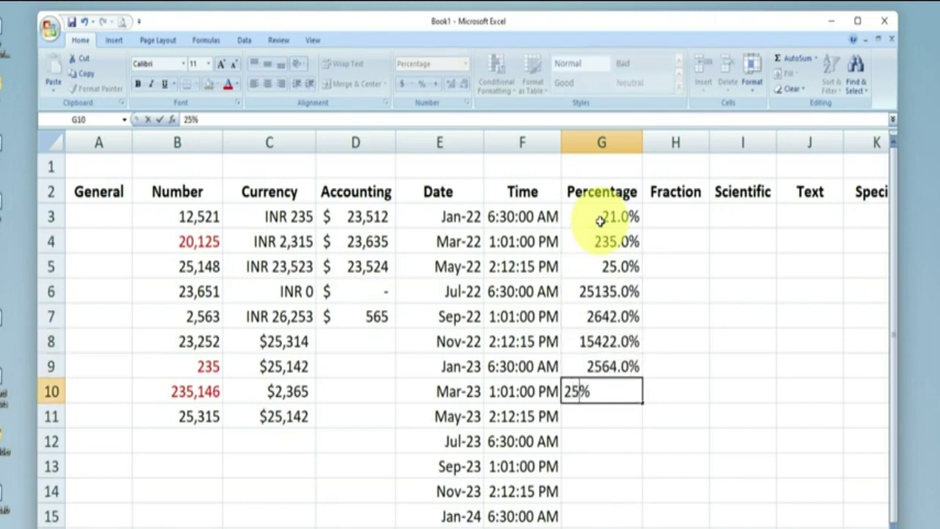
pyautogui.press('Return')
pyautogui.write('2654')
pyautogui.press('Return')
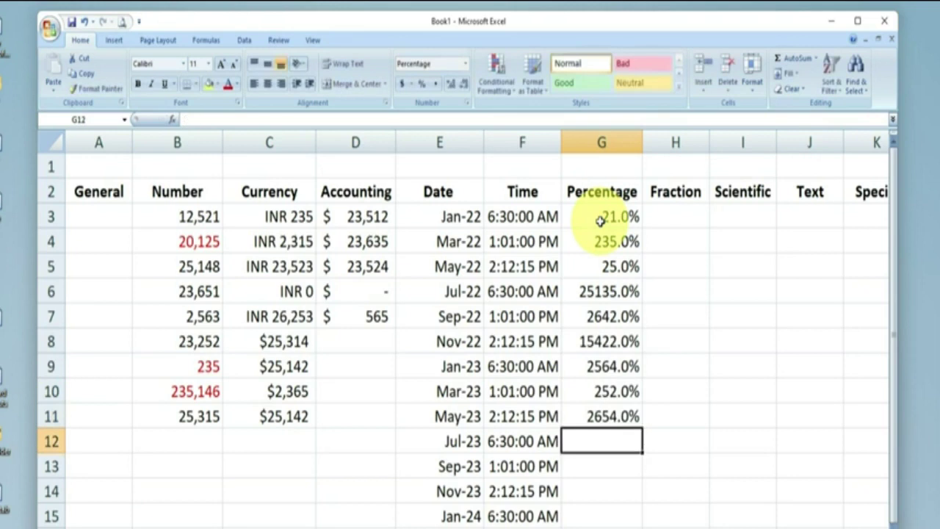
pyautogui.write('5687.0')
pyautogui.press('Return')
pyautogui.write('56')
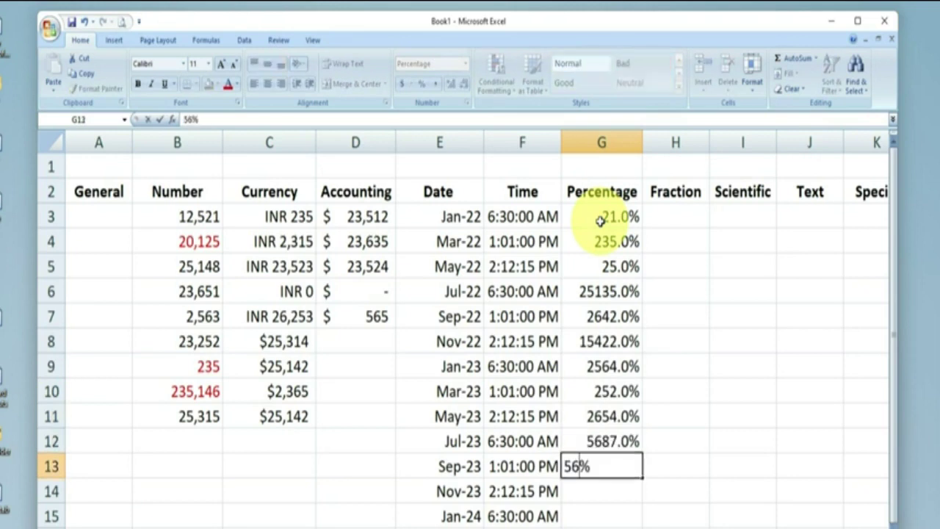
pyautogui.press('Return')
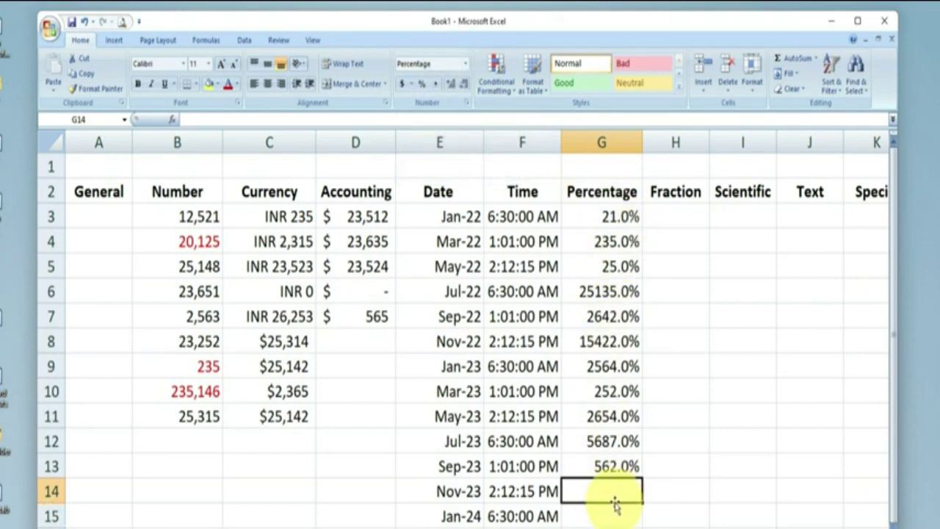
# Type the decimals 0.26, 0.5, 0.45, 0.254 and 0.254 into H3 to H7
pyautogui.click(682, 213)
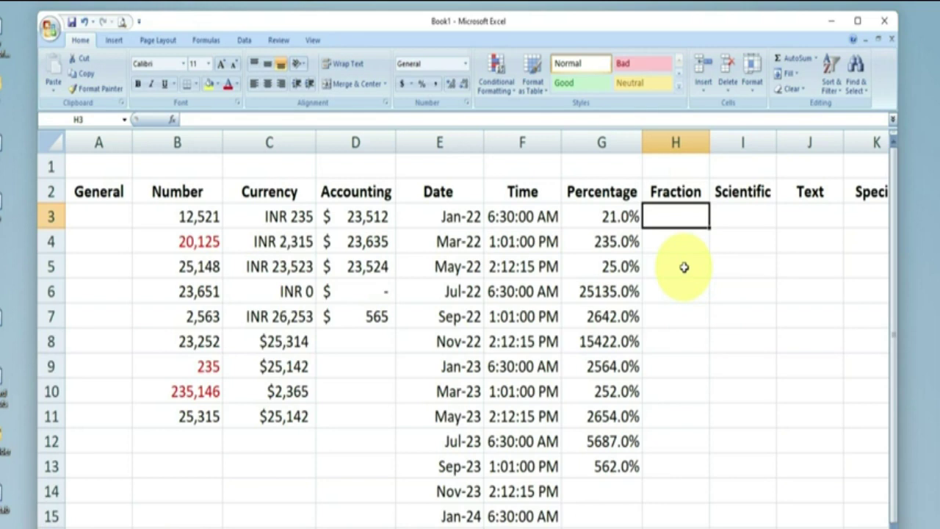
pyautogui.write('.26')
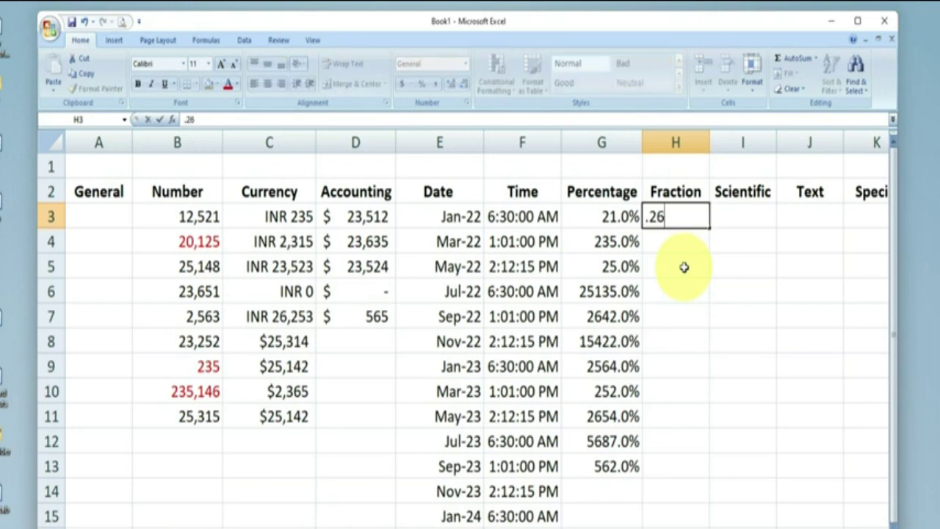
pyautogui.press('Return')
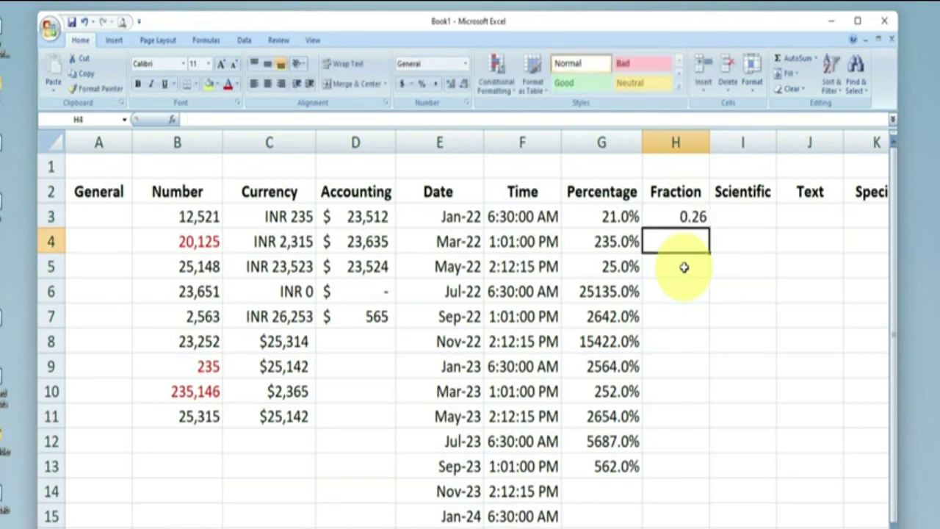
pyautogui.write('.5')
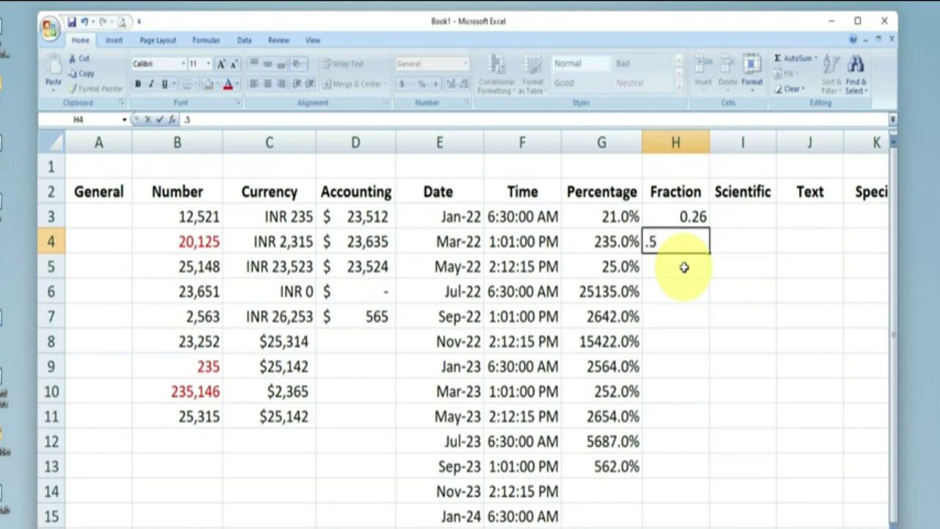
pyautogui.press('Return')
pyautogui.write('.45')
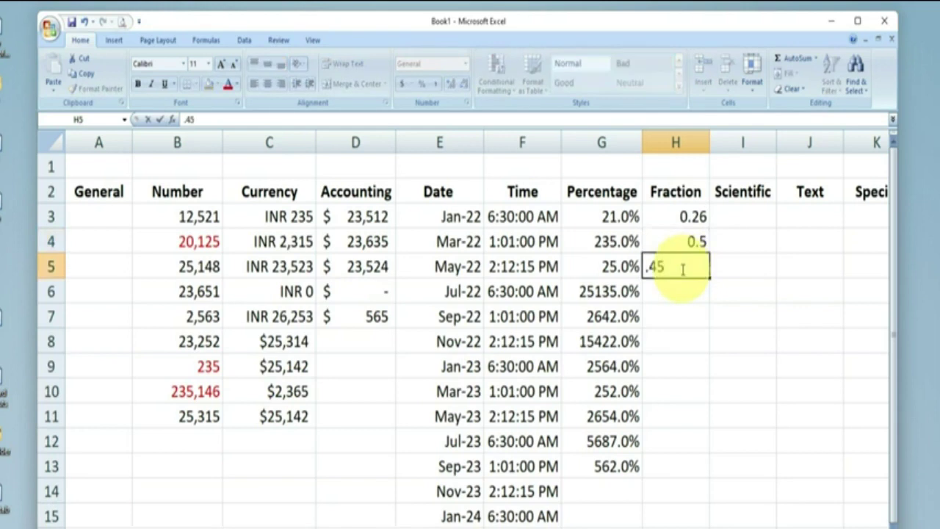
pyautogui.press('Return')
pyautogui.write('.254')
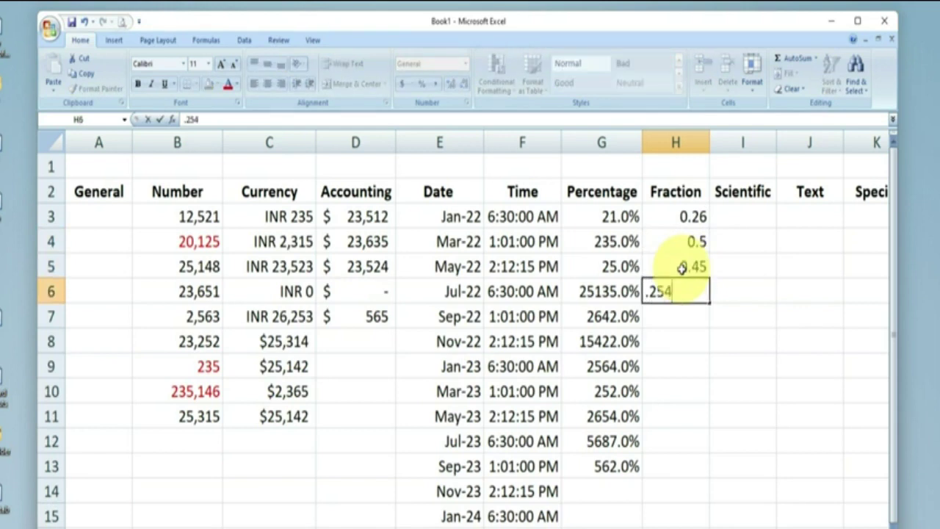
pyautogui.press('Return')
pyautogui.write('.254')
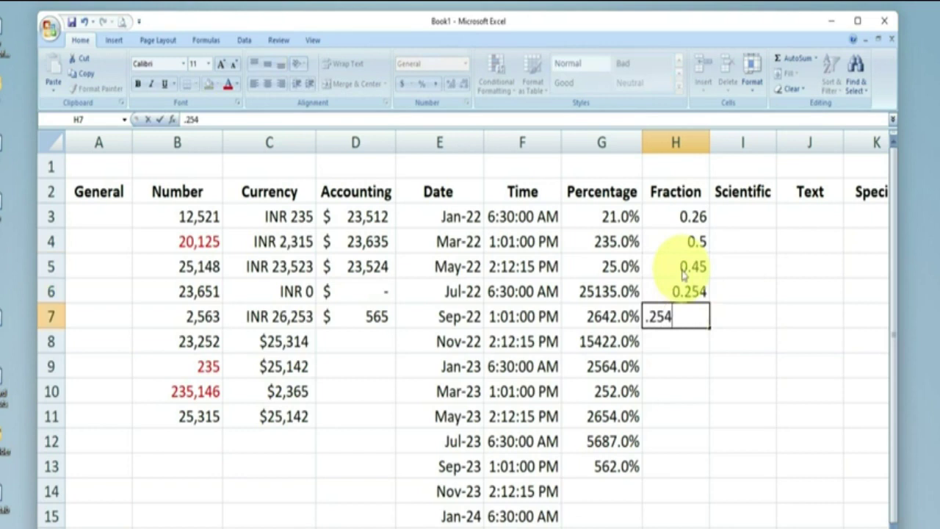
pyautogui.press('Return')
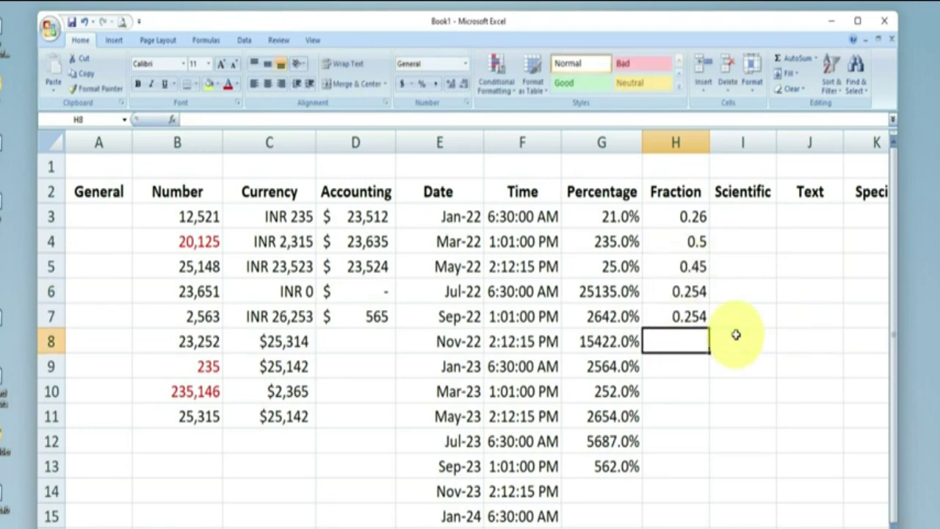
# Display H3:H7 as up-to-one-digit fractions: 1/4, 1/2, 4/9, 1/4, 1/4
pyautogui.moveTo(679, 213); pyautogui.dragTo(683, 315)
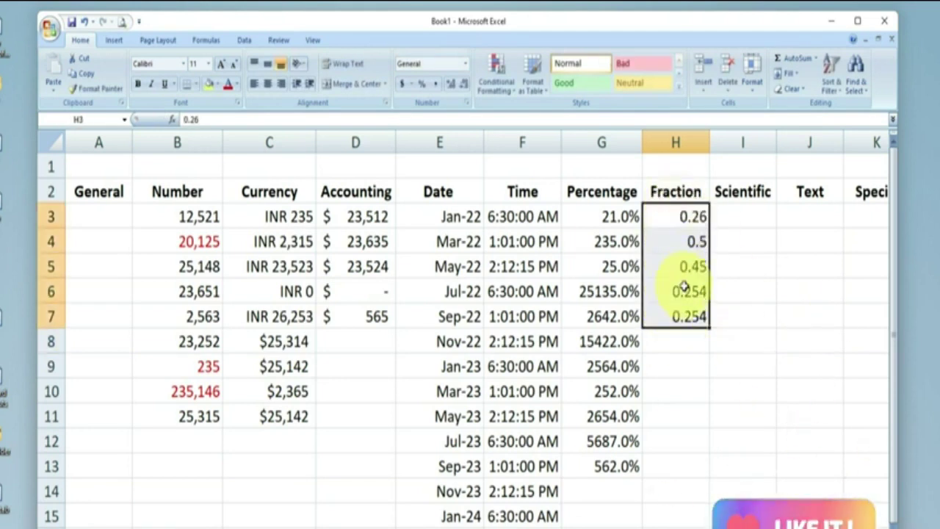
pyautogui.click(467, 66)
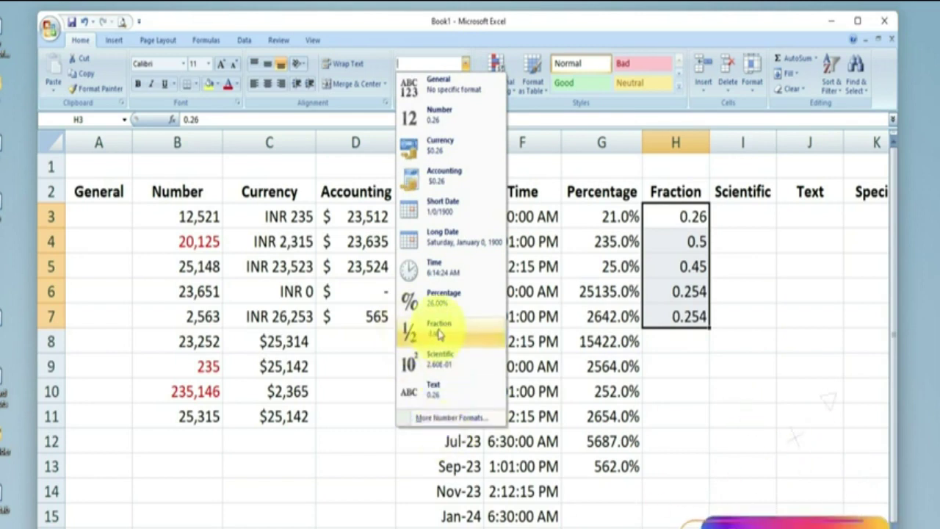
pyautogui.click(433, 330)
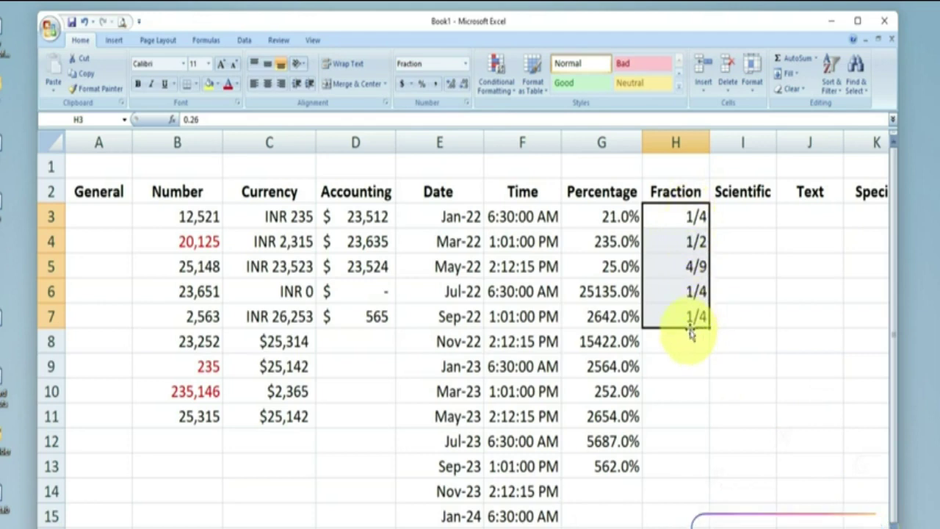
pyautogui.click(465, 63)
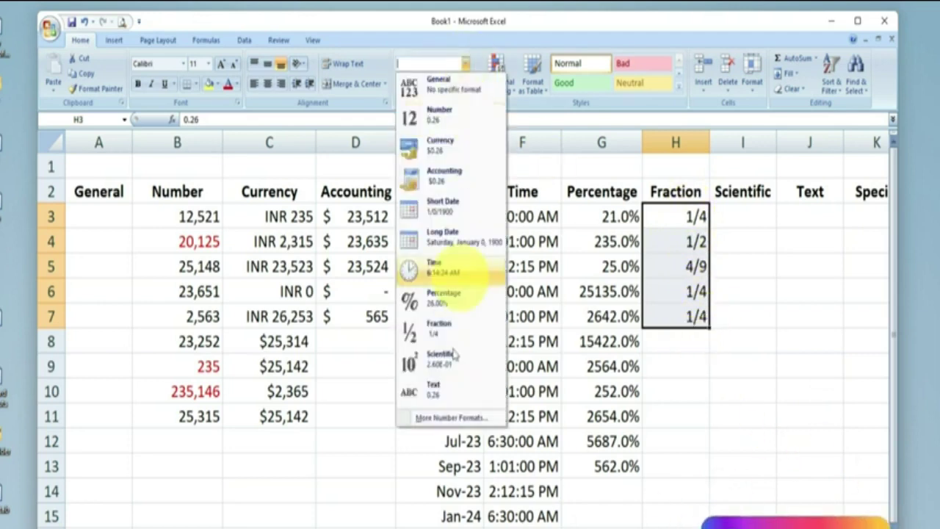
pyautogui.click(441, 417)
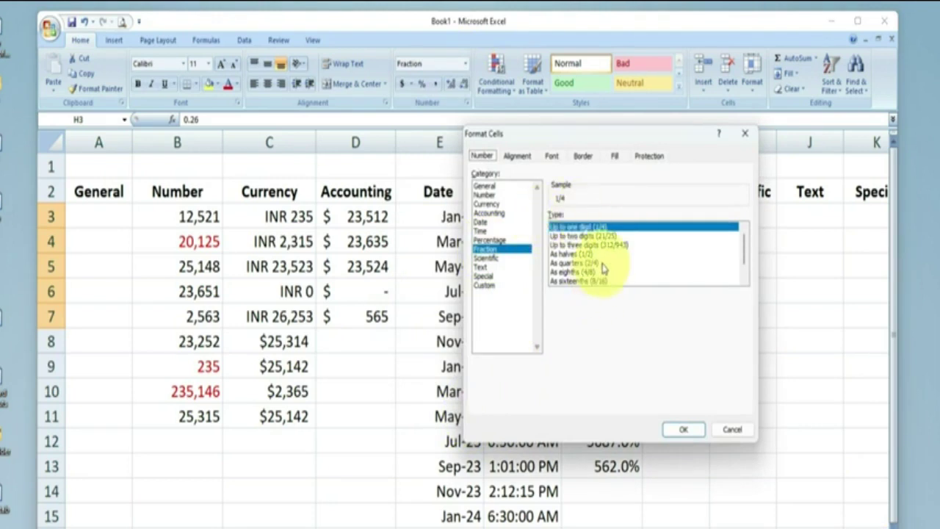
pyautogui.scroll(-1, 608, 261)
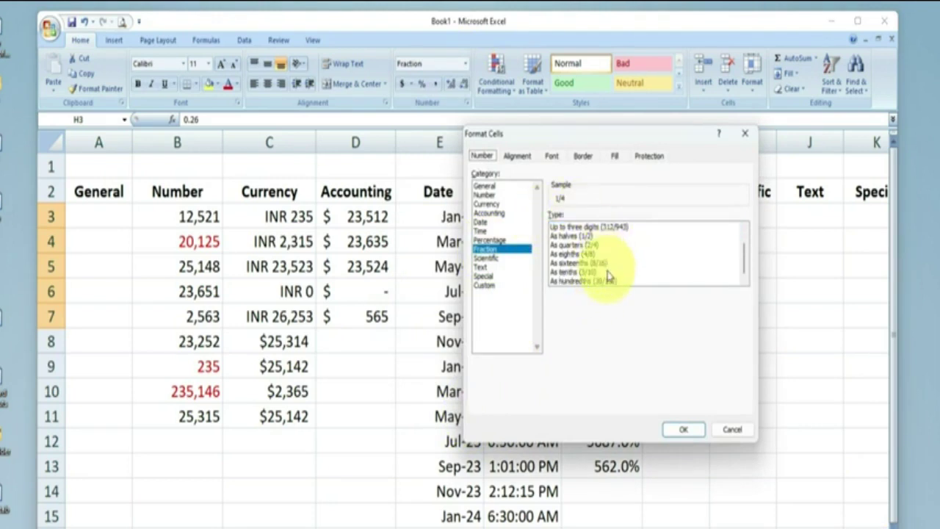
pyautogui.scroll(1, 599, 281)
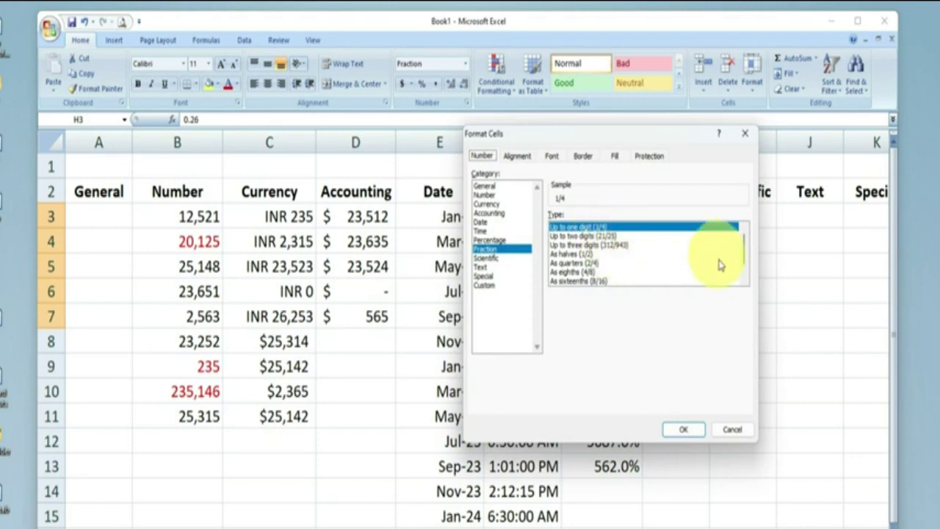
pyautogui.click(690, 437)
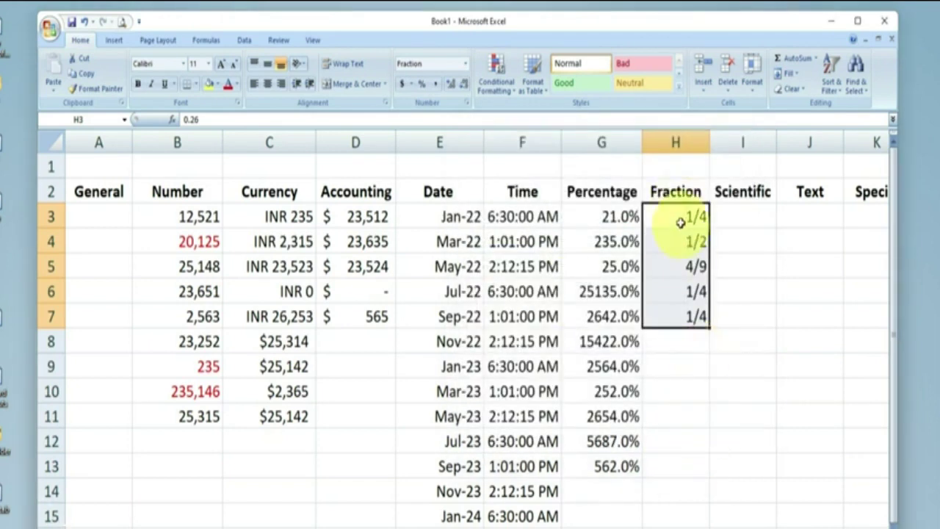
pyautogui.click(764, 342)
# Apply the Fraction format to H3 through H15
pyautogui.moveTo(676, 216); pyautogui.dragTo(683, 518)
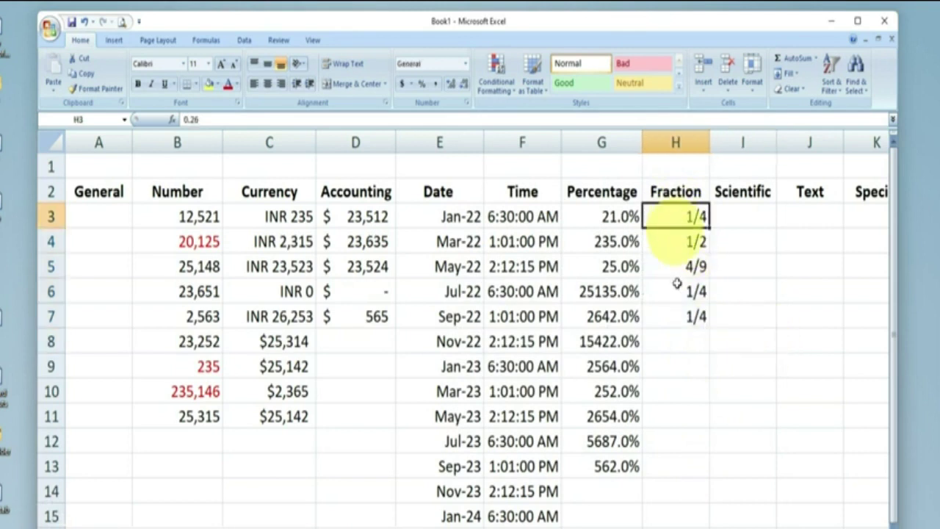
pyautogui.click(466, 63)
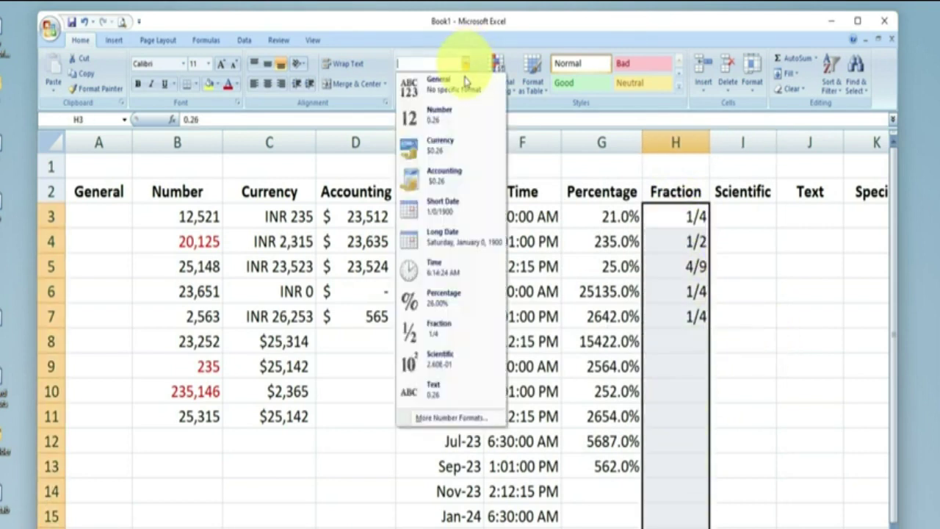
pyautogui.click(444, 332)
# Enter .254, .20 and .25 in H8 to H10, shown as 1/4, 1/5 and 1/4
pyautogui.click(659, 334)
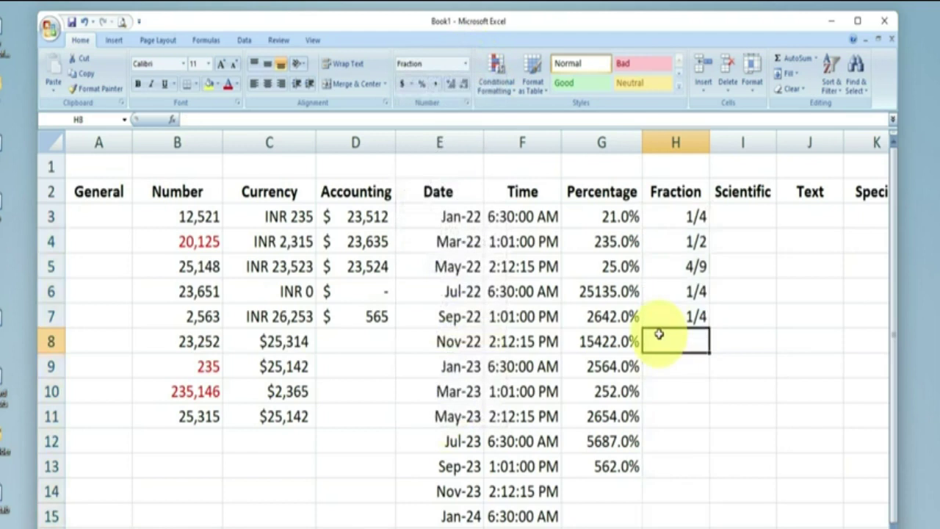
pyautogui.write('.254')
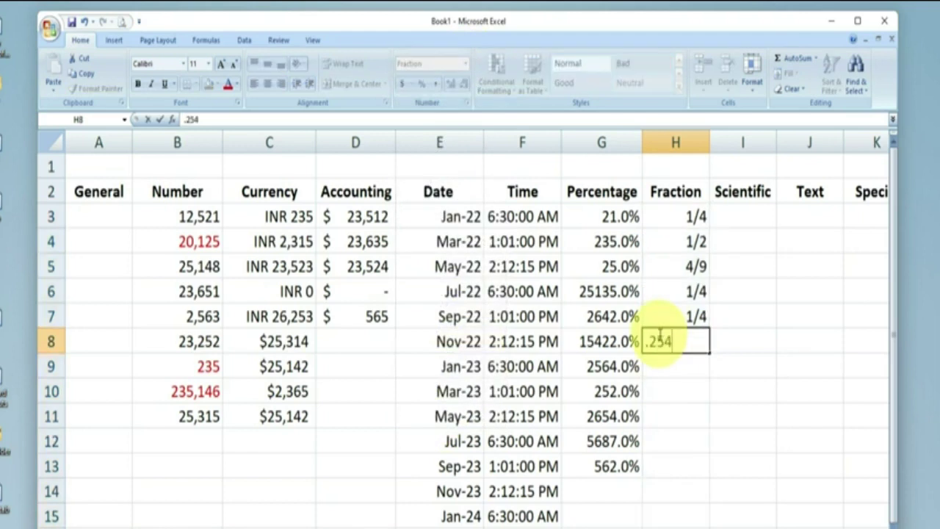
pyautogui.press('Return')
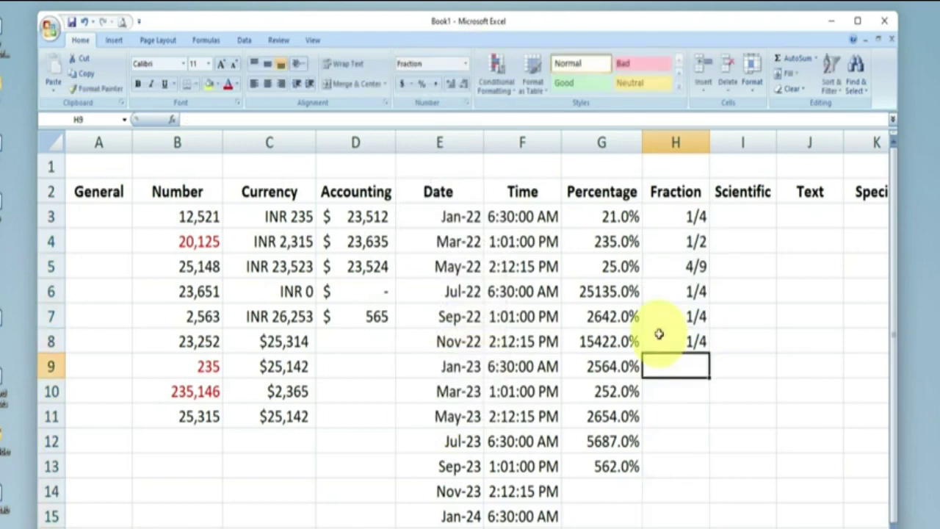
pyautogui.write('.20')
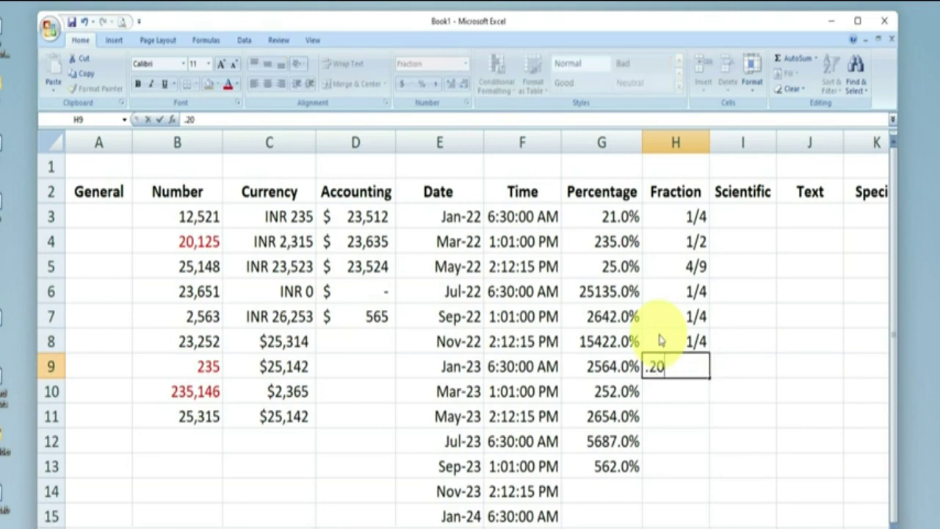
pyautogui.press('Return')
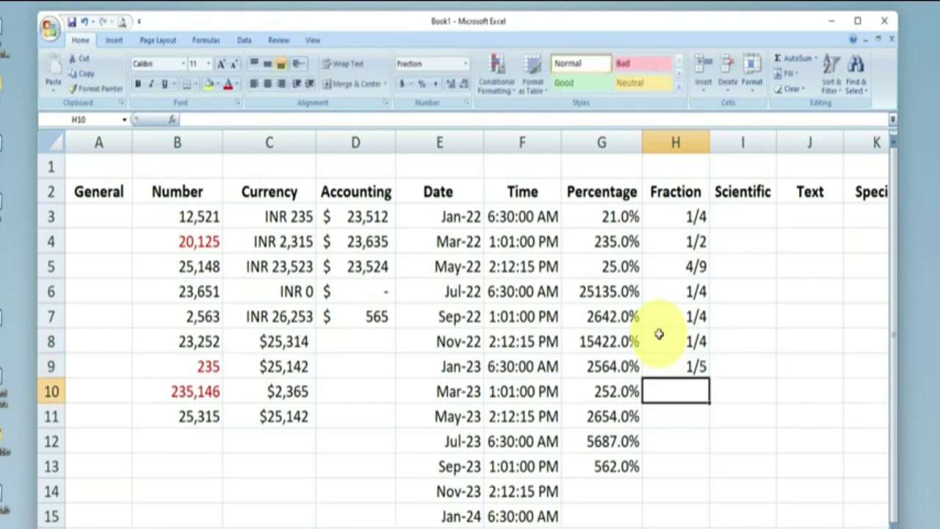
pyautogui.write('.25')
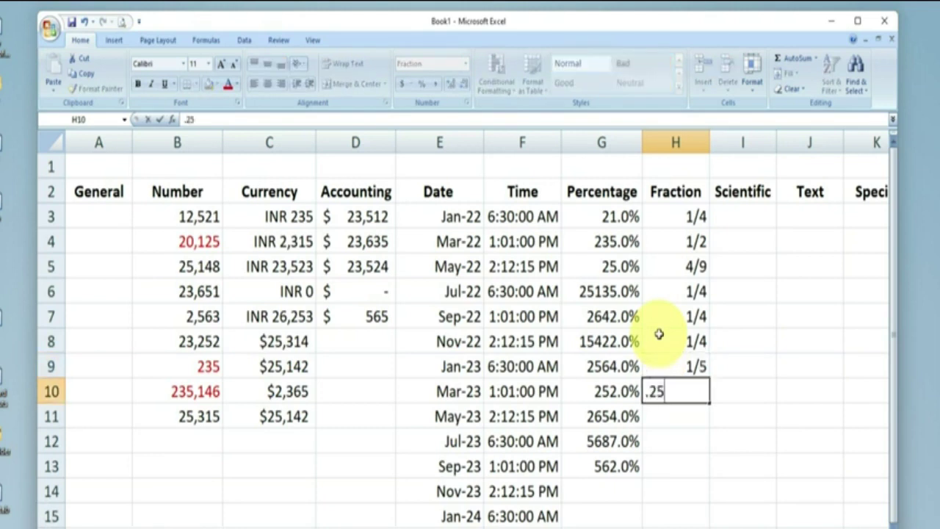
pyautogui.press('Return')
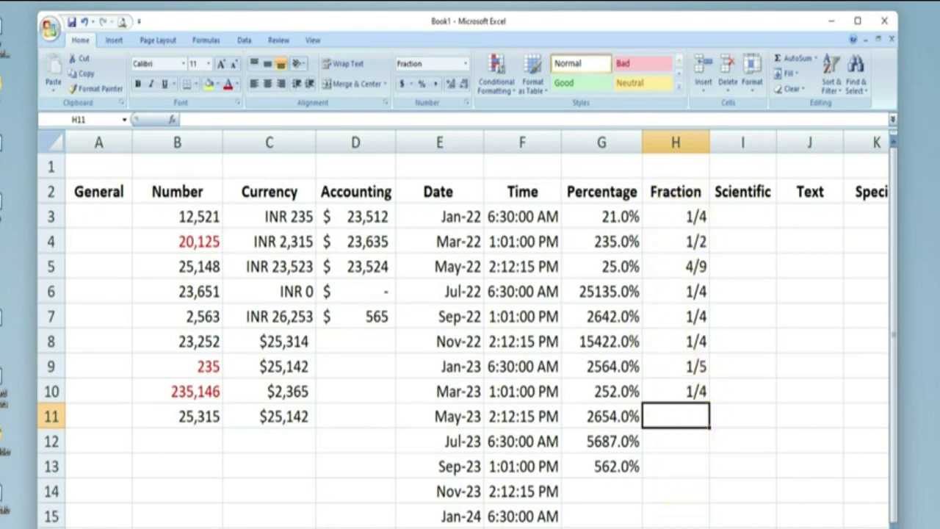
pyautogui.hscroll(1, 470, 331)
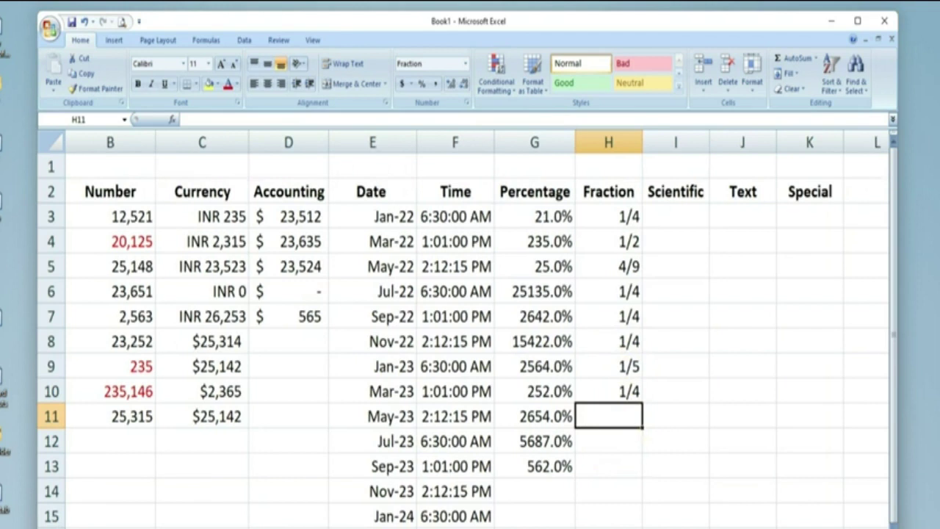
pyautogui.hscroll(1, 471, 331)
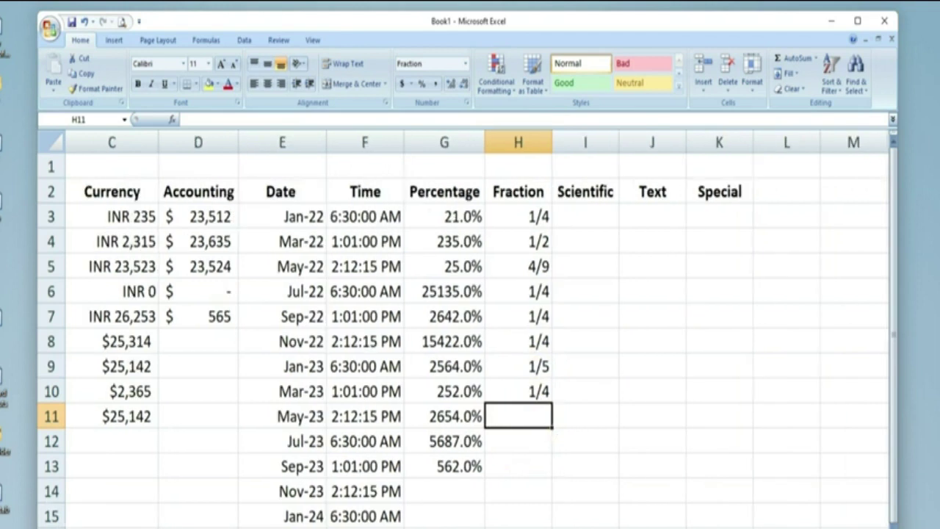
pyautogui.hscroll(1, 470, 331)
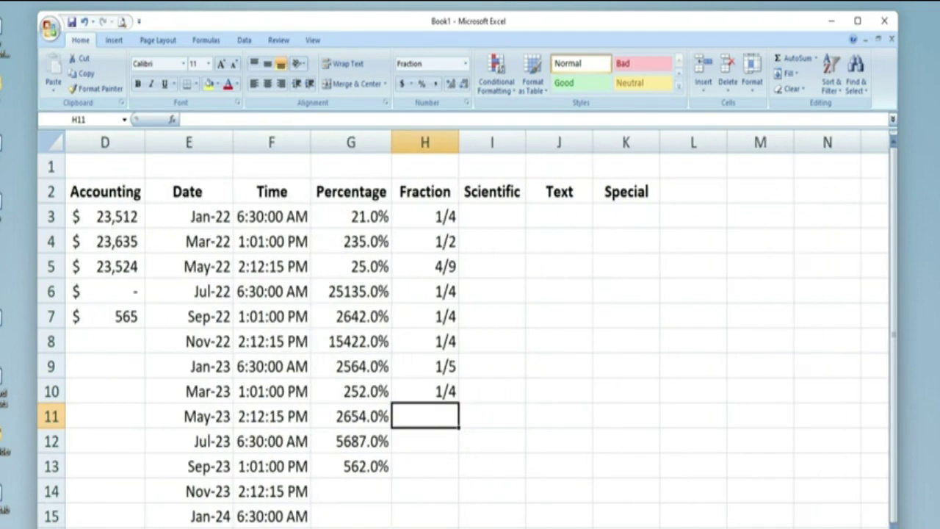
pyautogui.click(500, 218)
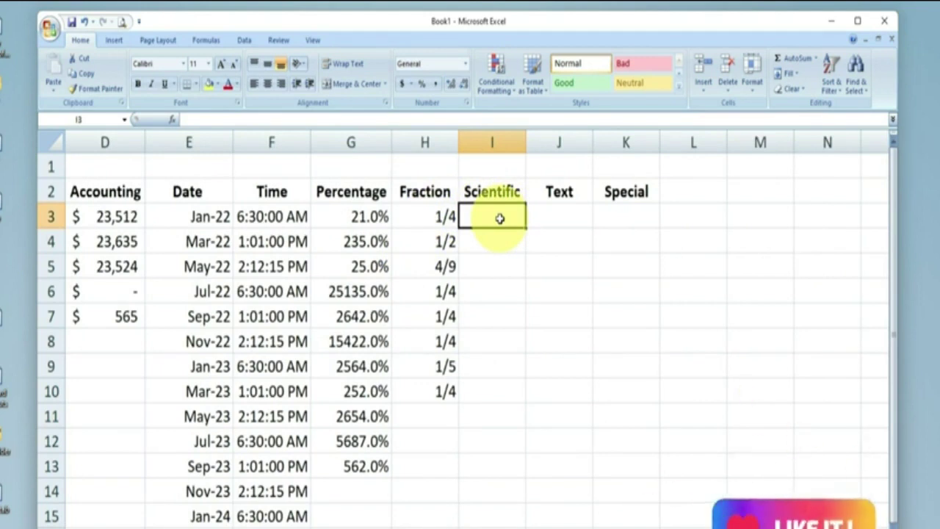
pyautogui.write('1236524')
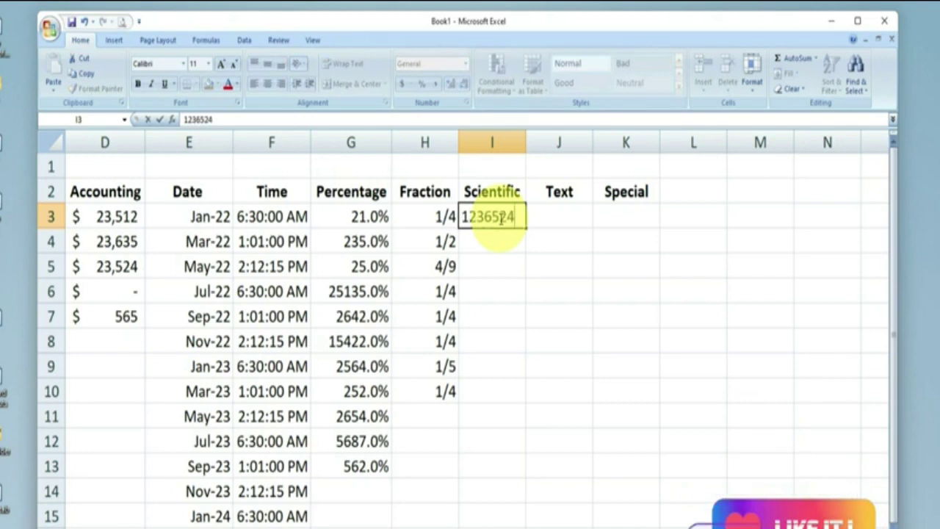
pyautogui.write('3625')
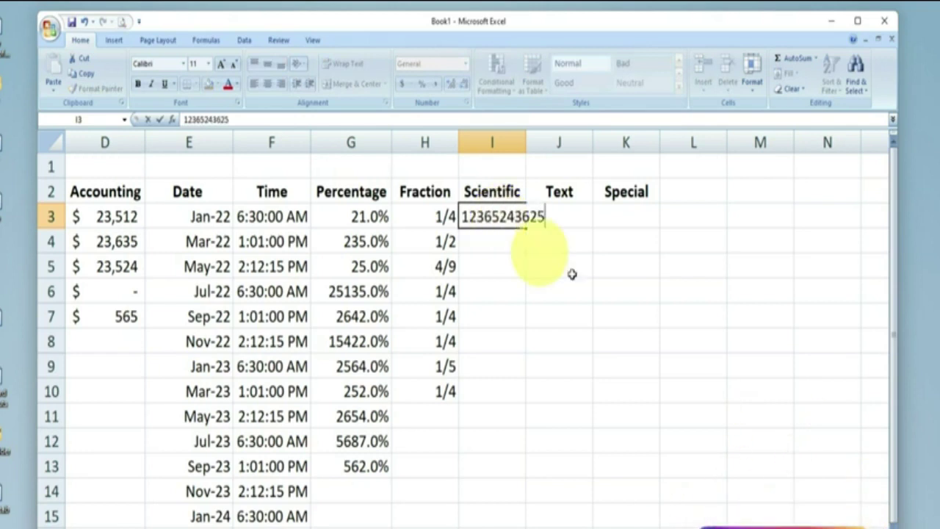
pyautogui.click(573, 274)
# Format I3 as Scientific with 4 decimal places so it shows 1.2365E+10
pyautogui.click(504, 219)
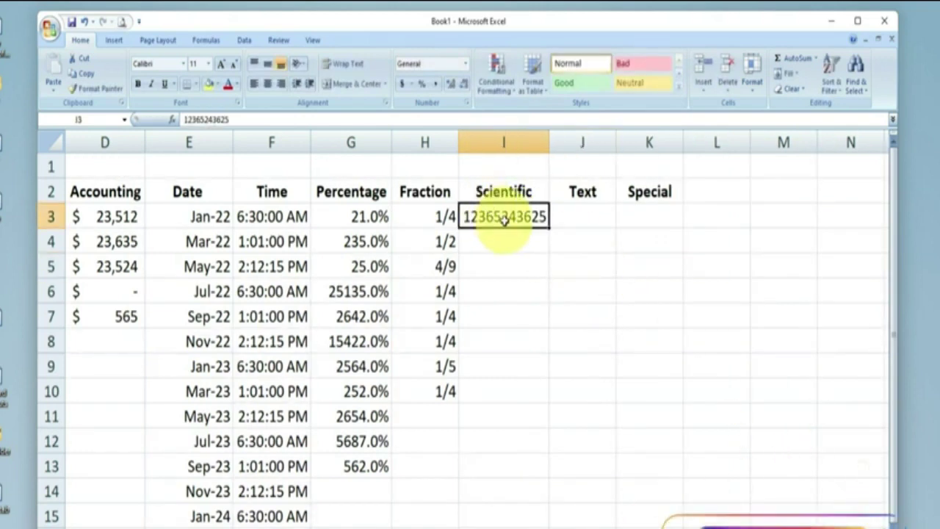
pyautogui.click(464, 63)
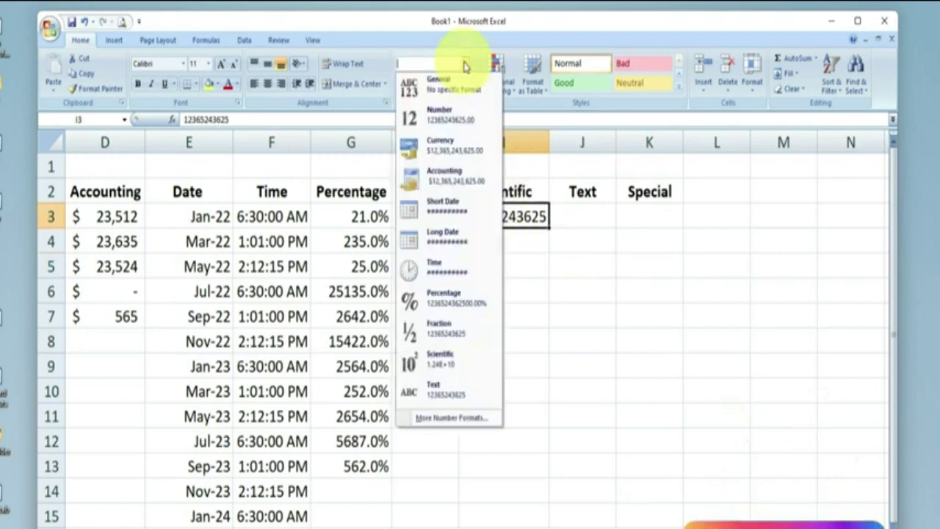
pyautogui.click(436, 419)
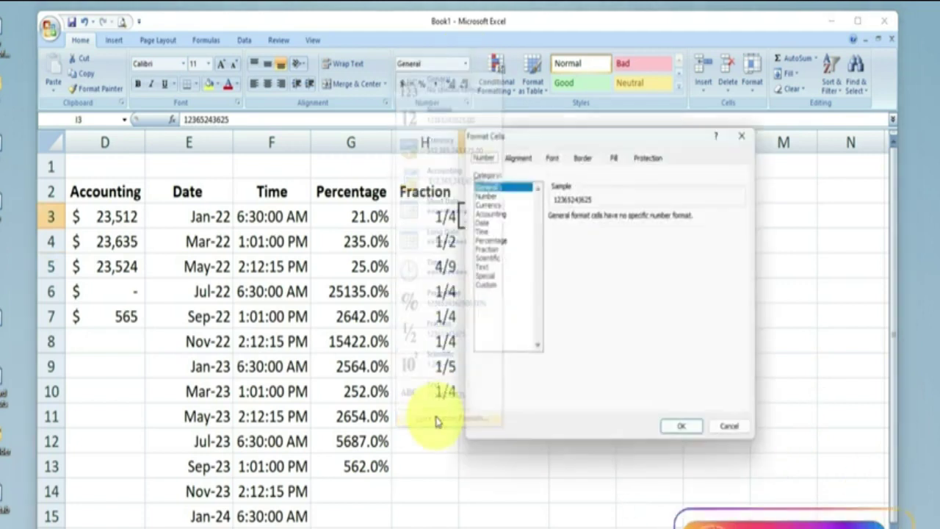
pyautogui.click(492, 258)
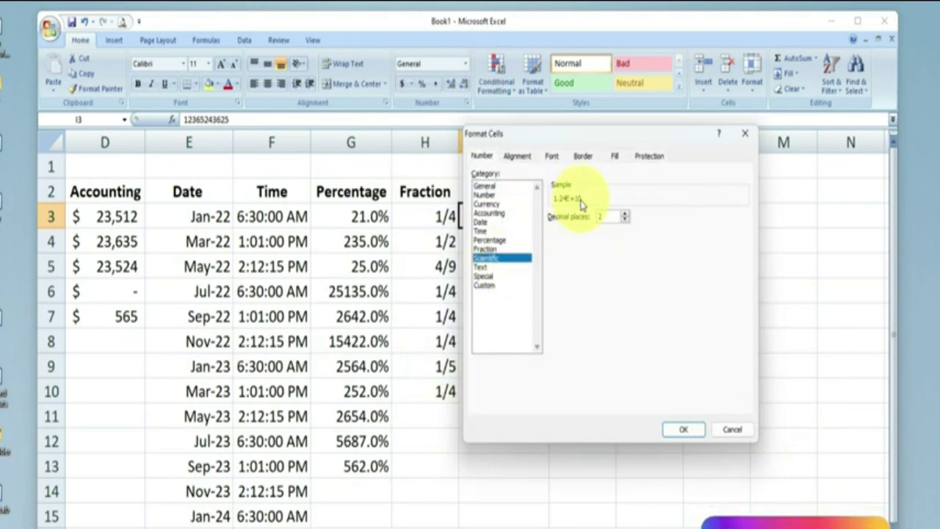
pyautogui.click(625, 220)
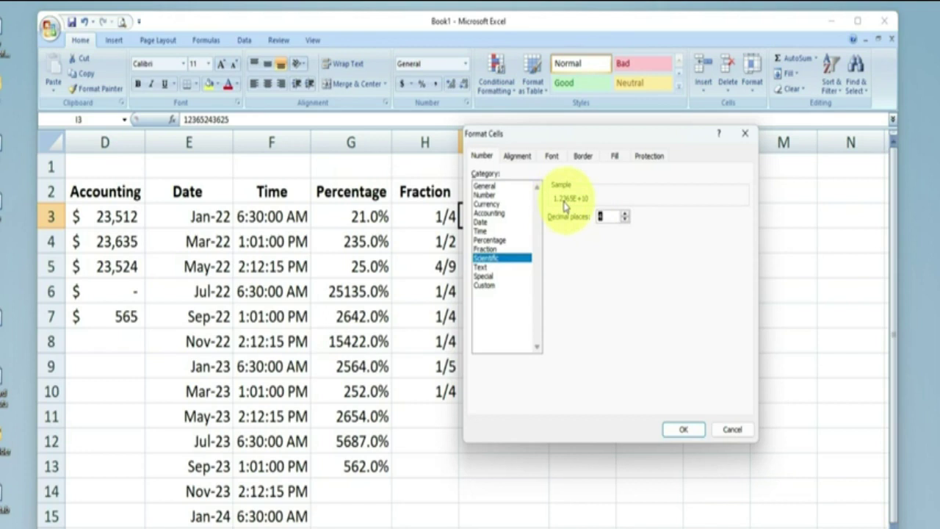
pyautogui.click(625, 216)
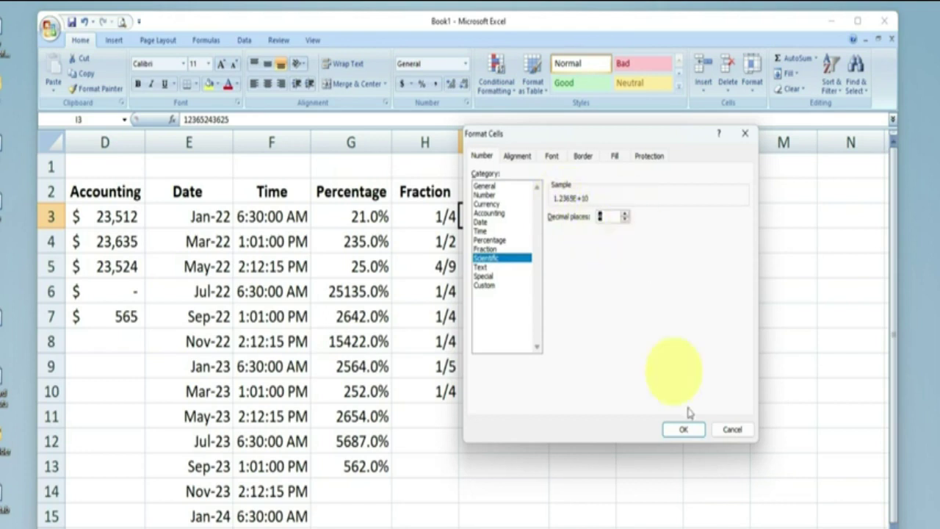
pyautogui.click(683, 435)
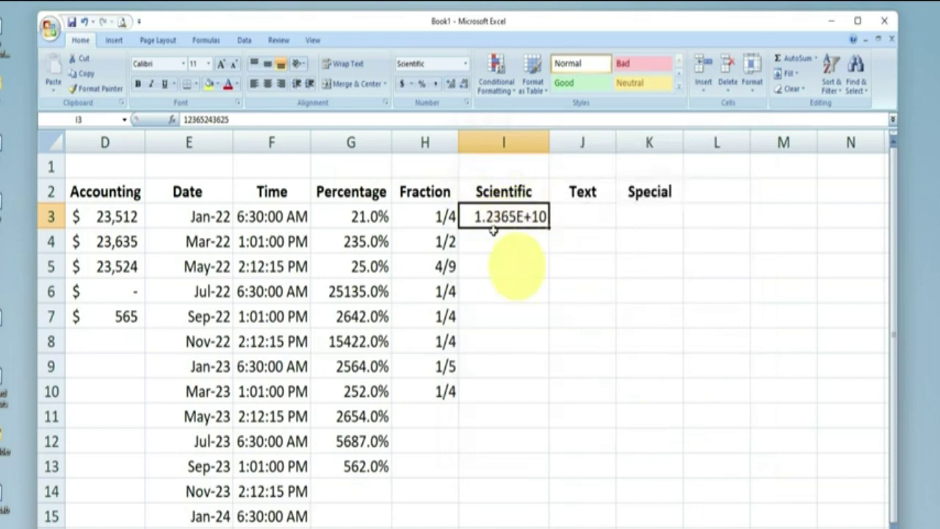
pyautogui.click(580, 265)
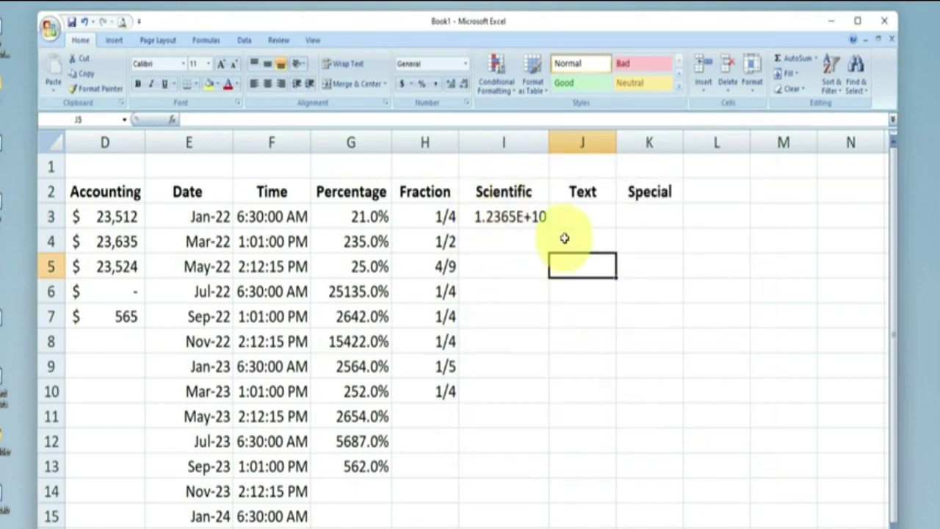
# Apply two-decimal Scientific format to I3:I12, so I3 shows 1.24E+10
pyautogui.moveTo(502, 213); pyautogui.dragTo(507, 522)
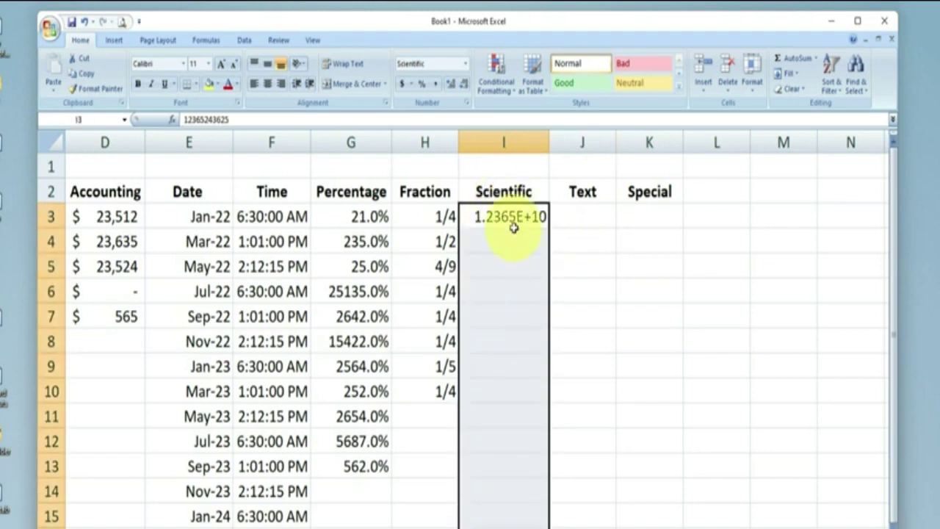
pyautogui.click(465, 70)
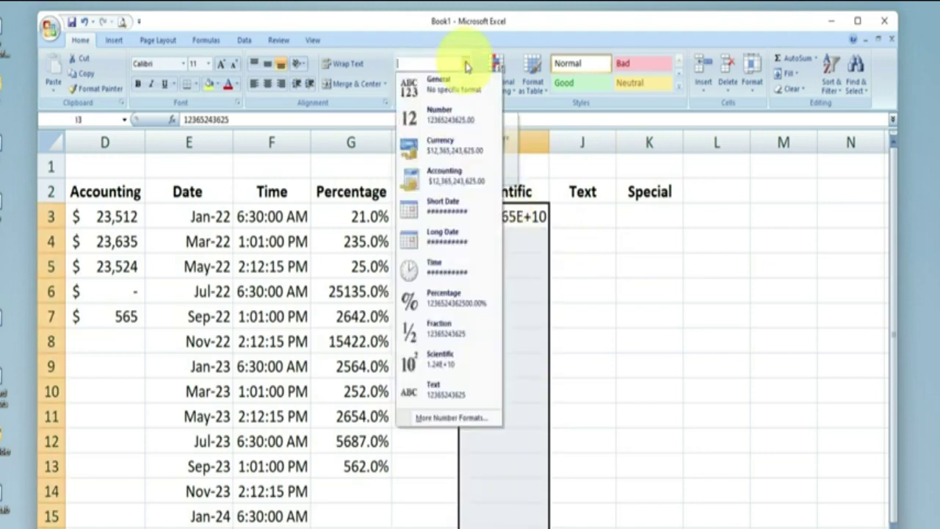
pyautogui.click(434, 418)
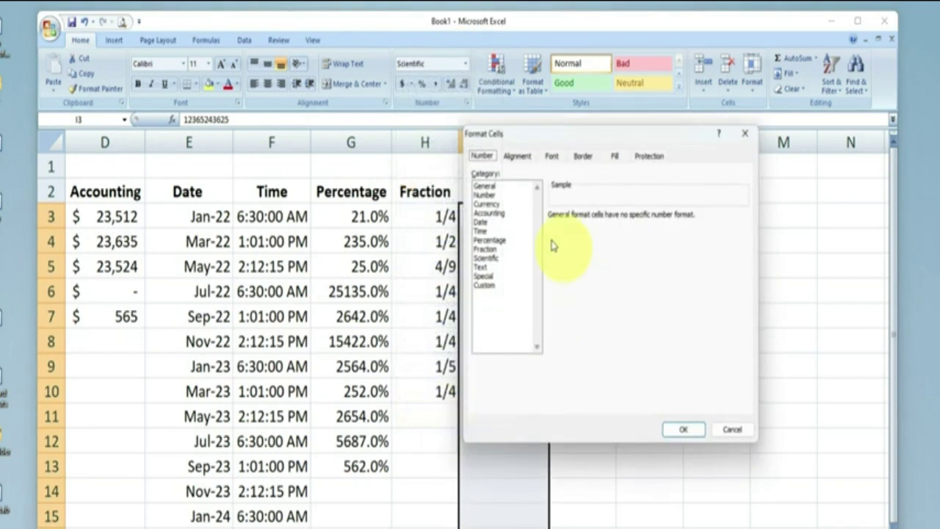
pyautogui.click(486, 259)
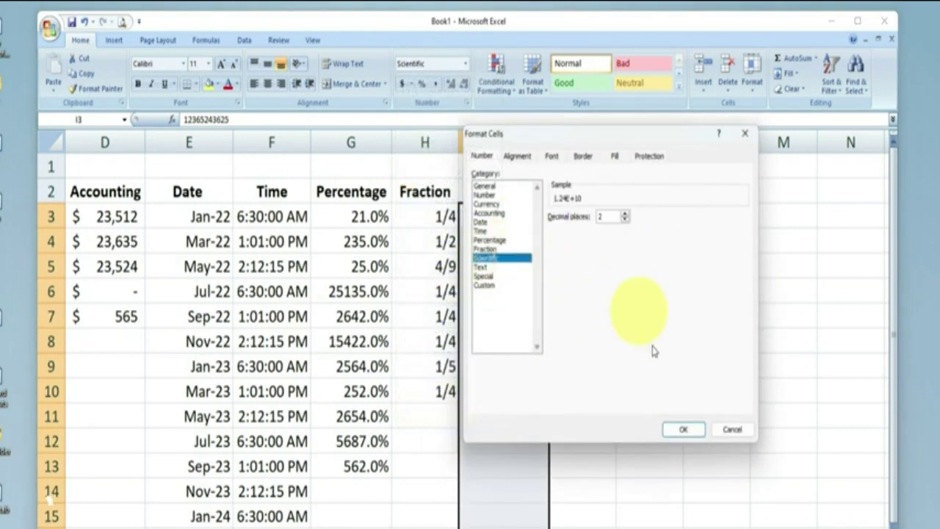
pyautogui.click(680, 429)
# Enter five numbers in I4–I8, shown as 2.36E+07, 2.52E+04, 2.36E+04, 2.55E+04 and 2.37E+04
pyautogui.click(502, 244)
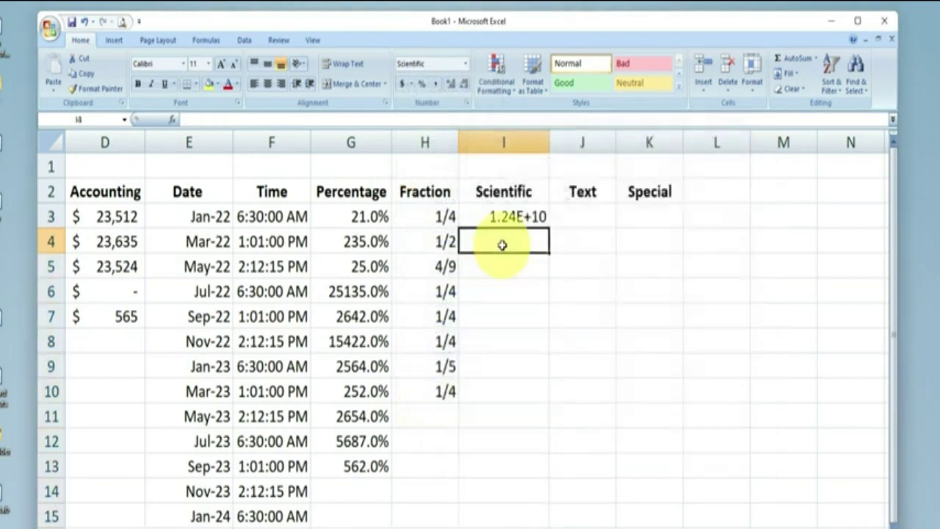
pyautogui.write('23562255')
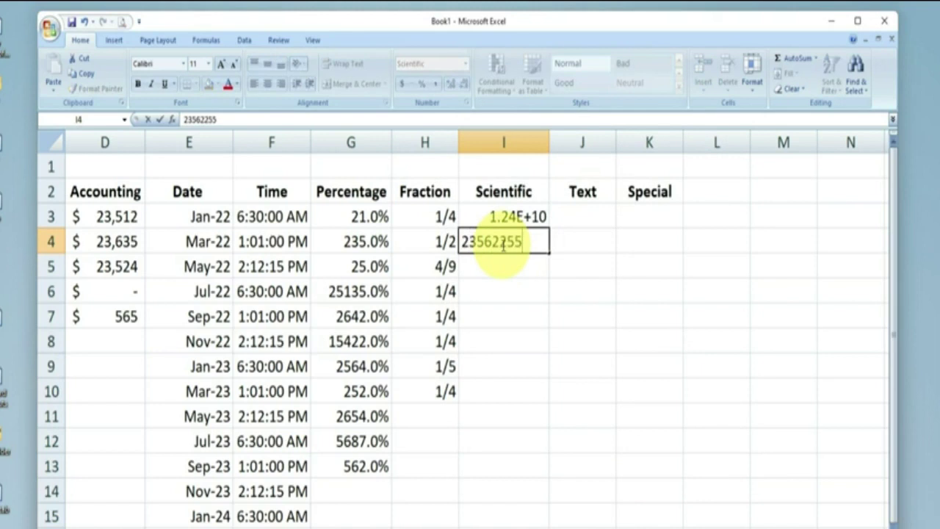
pyautogui.press('Return')
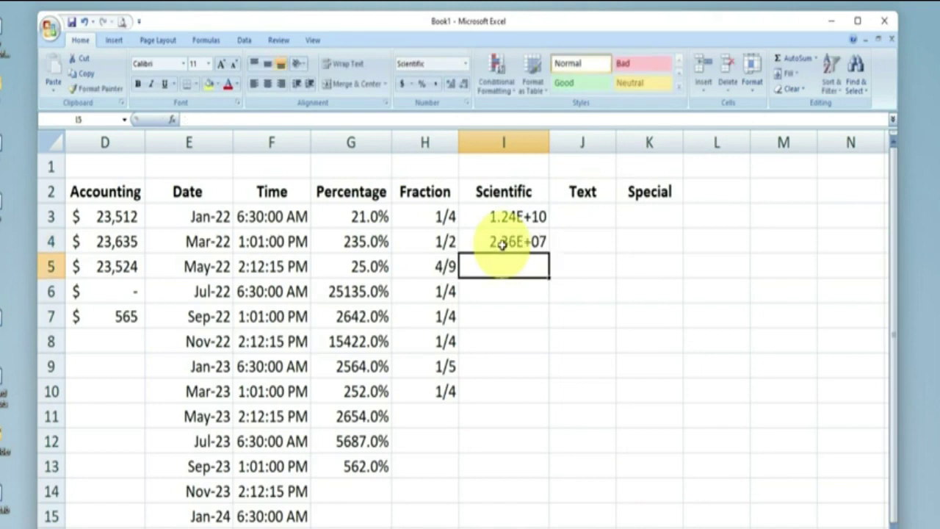
pyautogui.write('25215')
pyautogui.press('Return')
pyautogui.write('2')
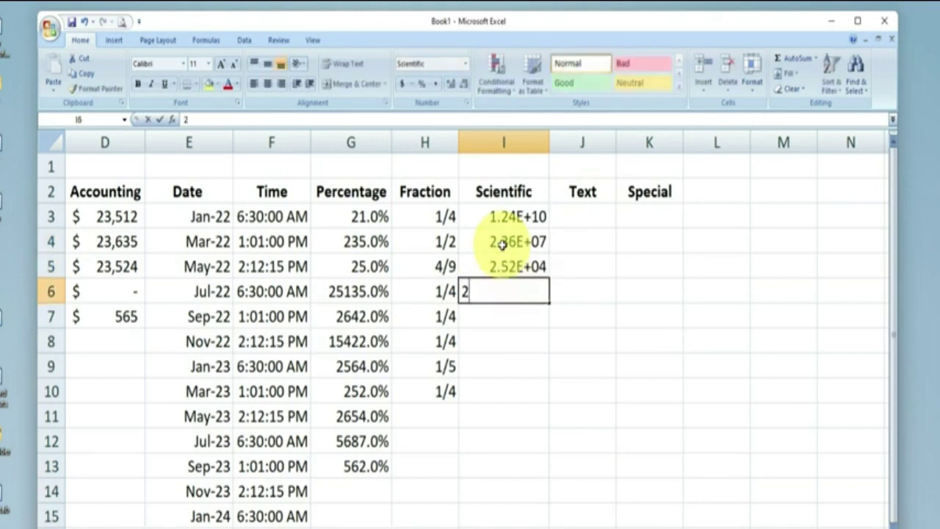
pyautogui.write('3622')
pyautogui.press('Return')
pyautogui.write('2551')
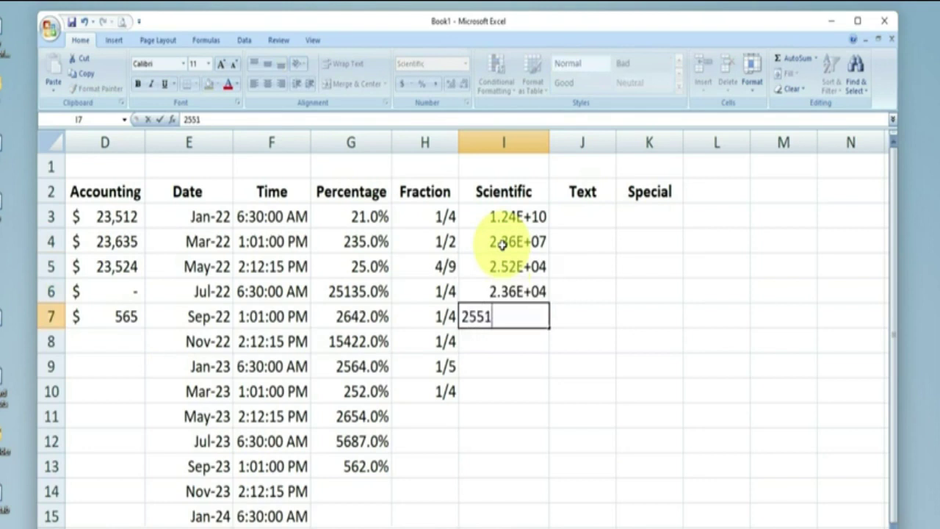
pyautogui.write('2')
pyautogui.press('Return')
pyautogui.write('23')
pyautogui.press('Return')
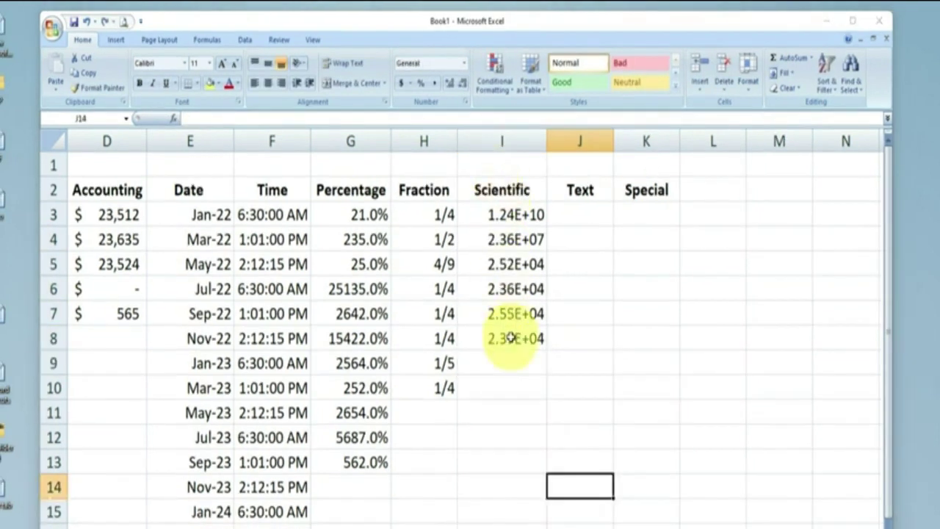
# Enter Gulab in J3 and widen column J
pyautogui.click(579, 218)
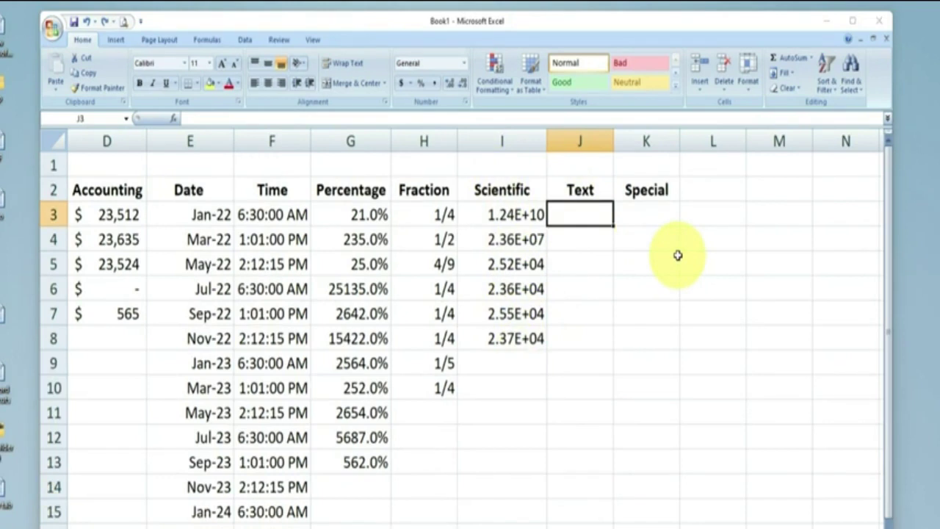
pyautogui.write('Gulab')
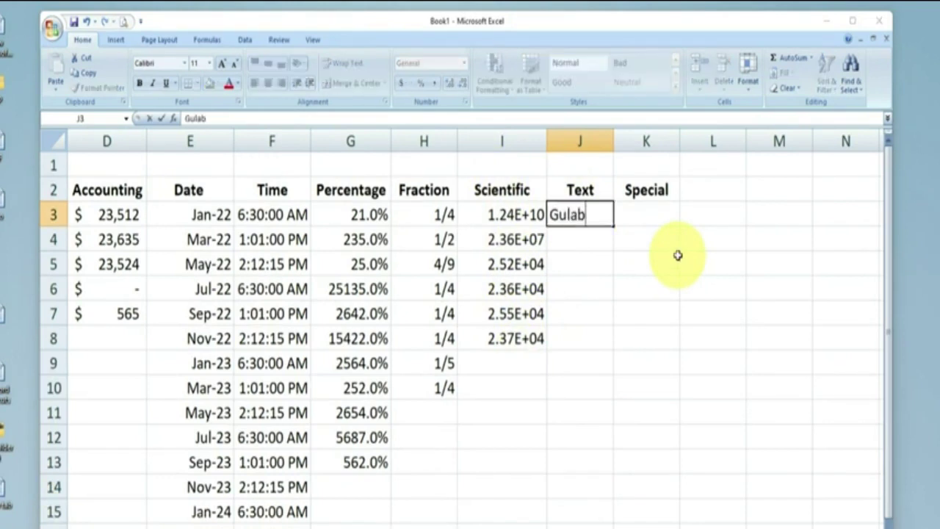
pyautogui.click(703, 286)
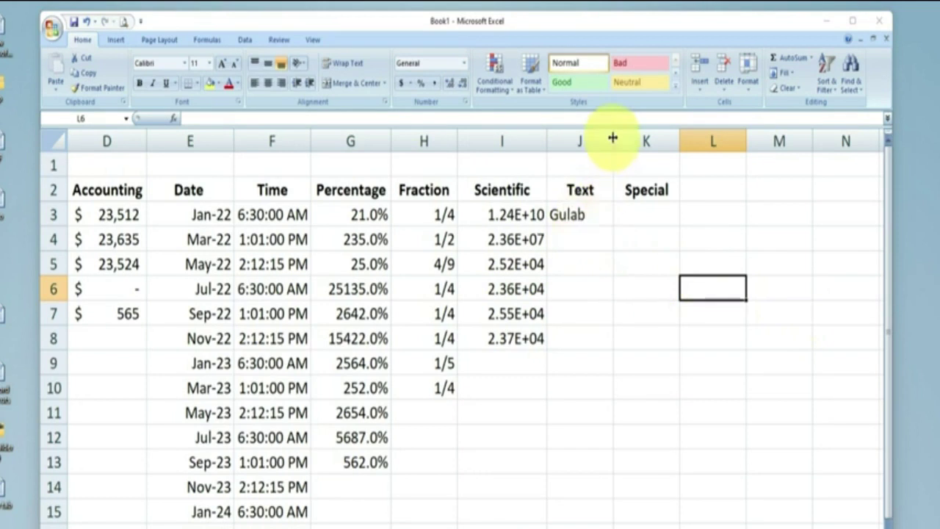
pyautogui.moveTo(613, 138); pyautogui.dragTo(726, 138)
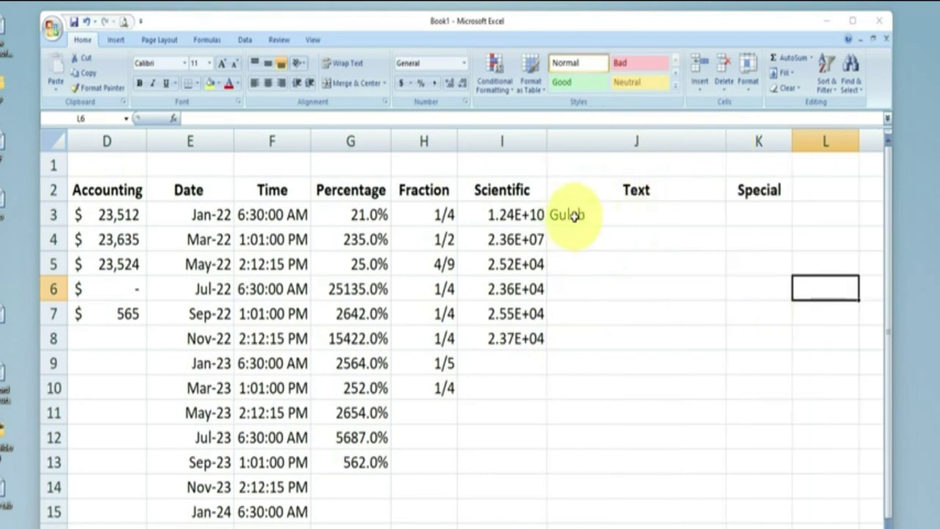
# Enter 12425 in J4 and give it the Text number format
pyautogui.click(645, 237)
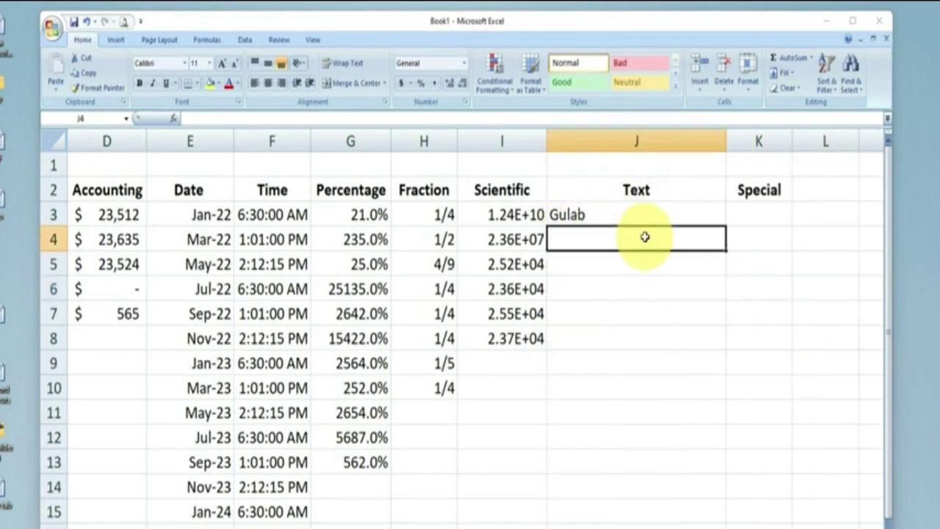
pyautogui.write('12425')
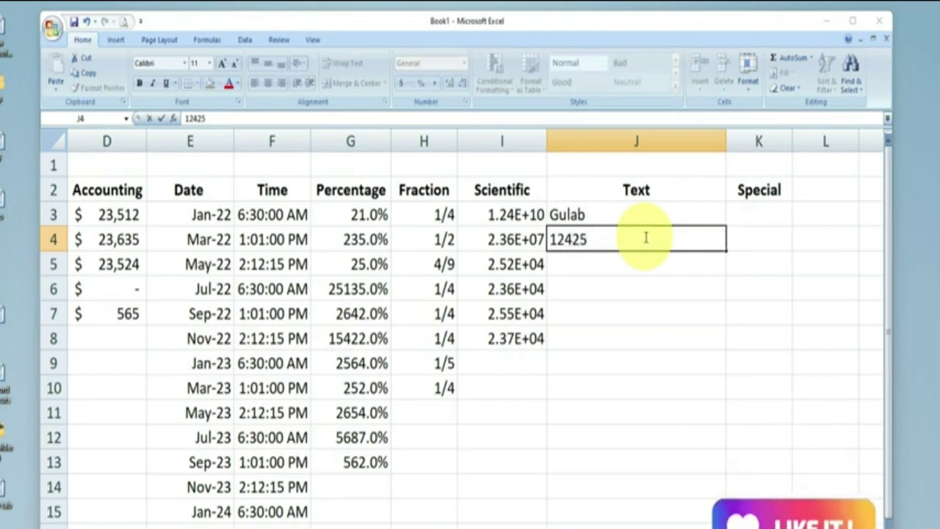
pyautogui.click(765, 313)
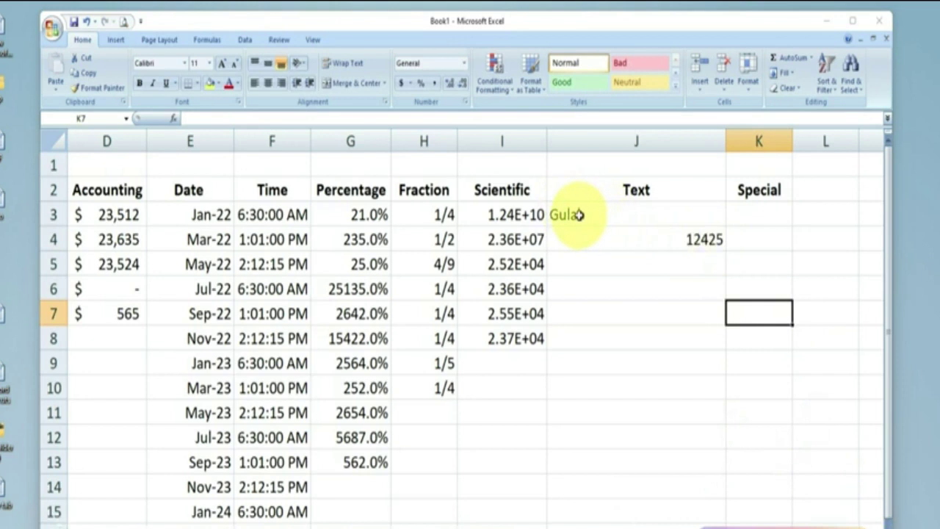
pyautogui.click(702, 241)
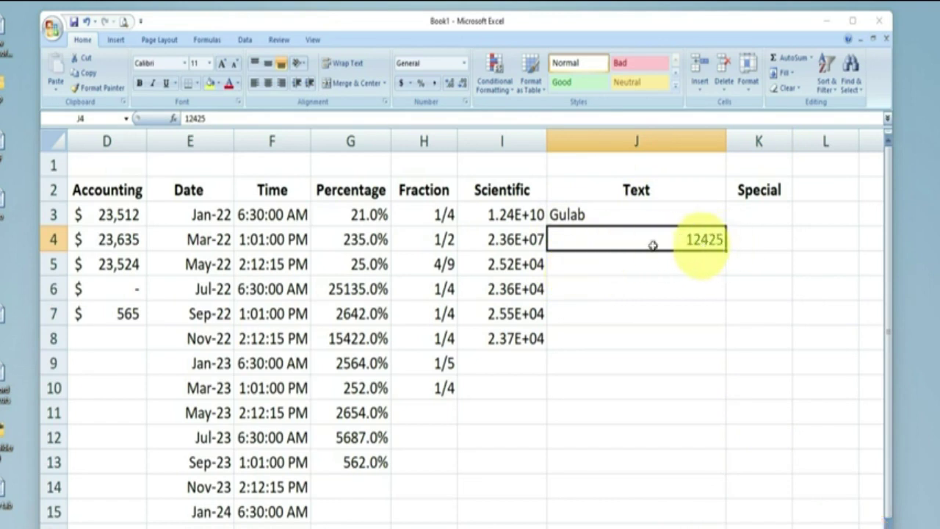
pyautogui.click(464, 65)
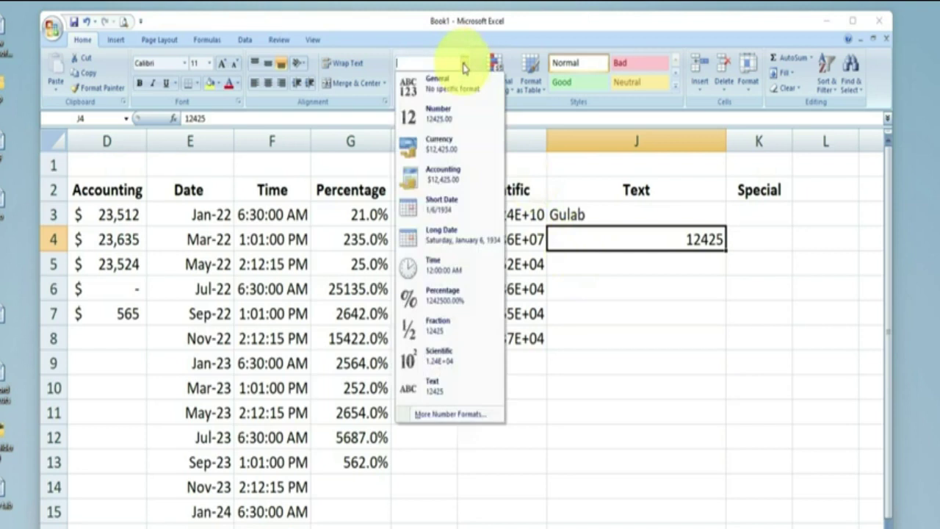
pyautogui.click(434, 386)
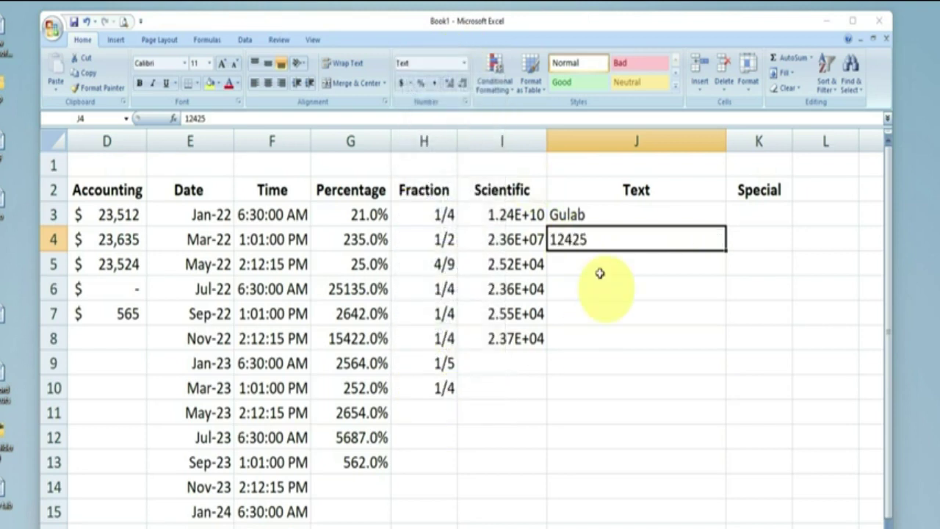
pyautogui.click(632, 310)
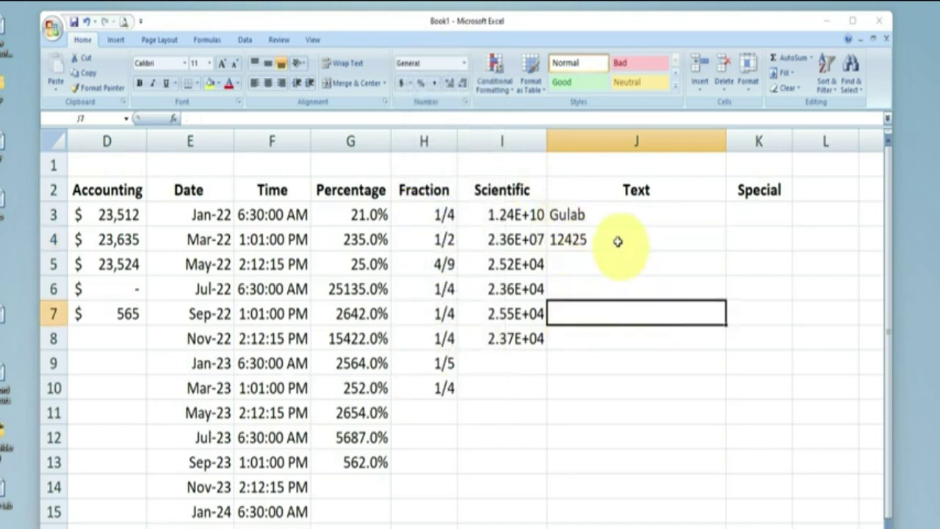
pyautogui.click(603, 218)
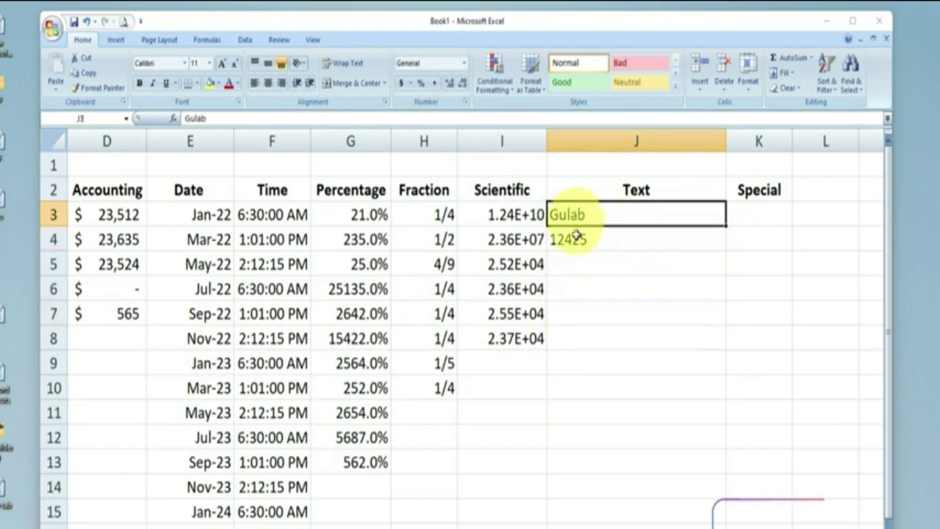
pyautogui.click(579, 238)
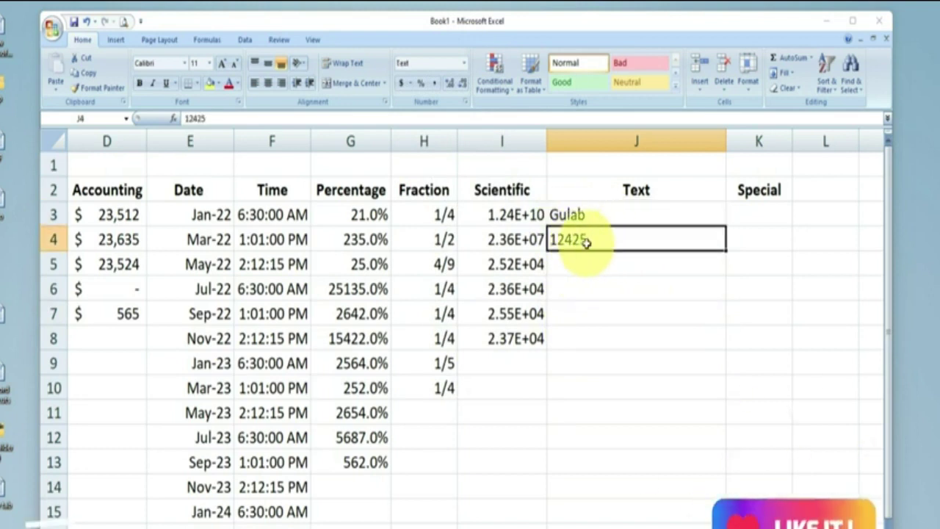
pyautogui.click(769, 269)
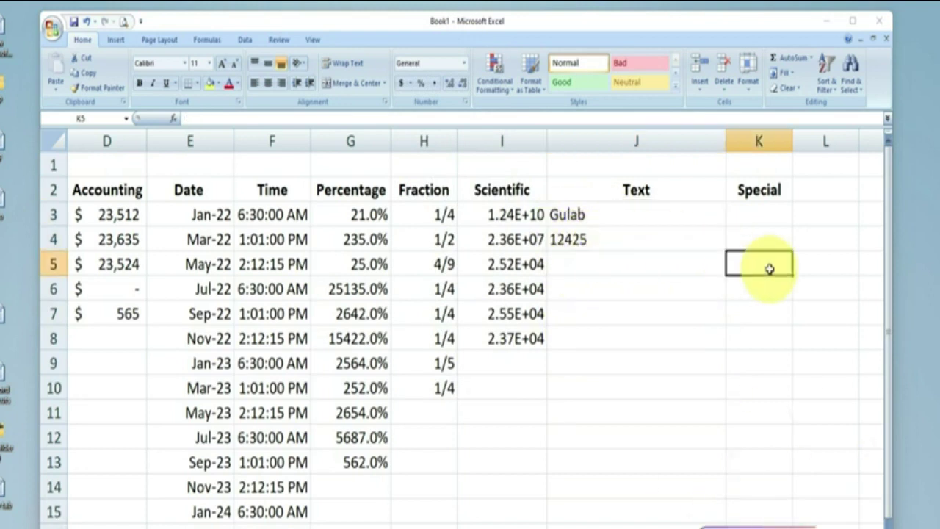
# Enter 0214 in K7, which displays as 214
pyautogui.click(781, 308)
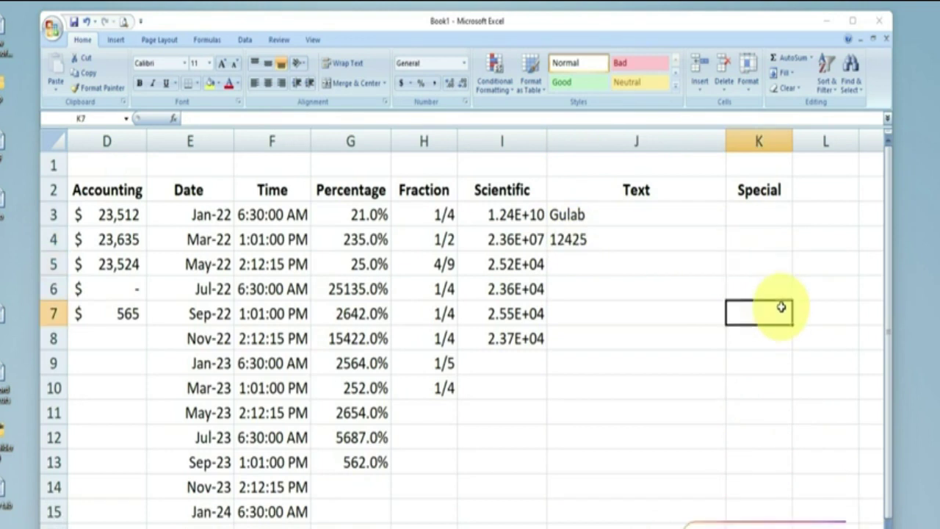
pyautogui.write('0214')
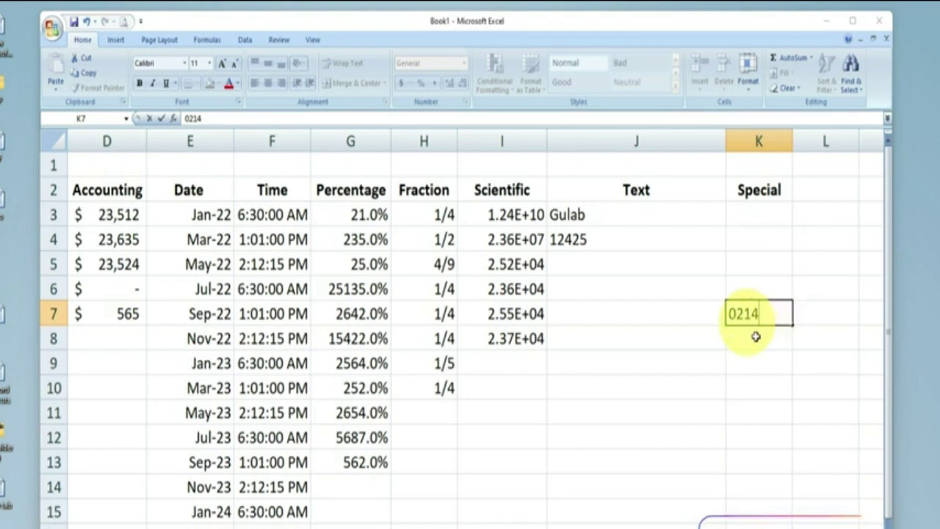
pyautogui.click(773, 370)
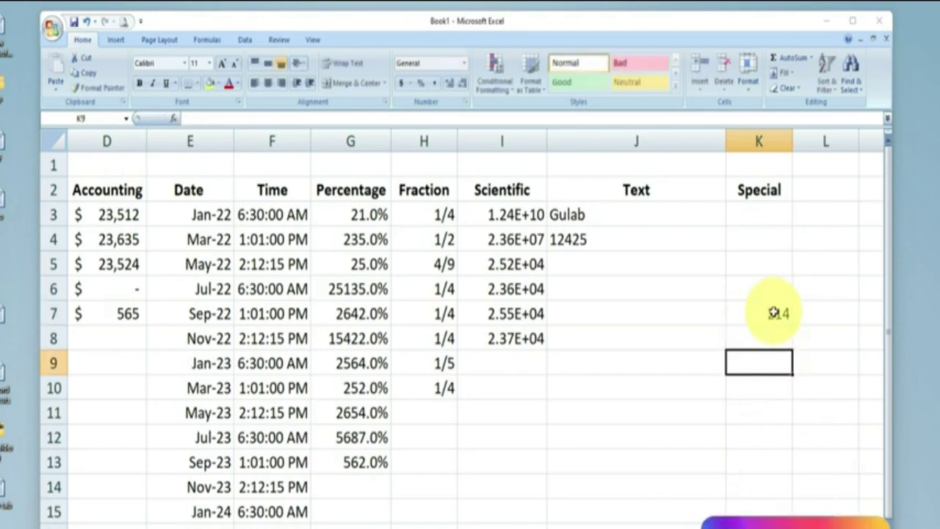
# Format J5 as Text, enter 0214 so the leading zero stays, and open its warning options
pyautogui.click(596, 263)
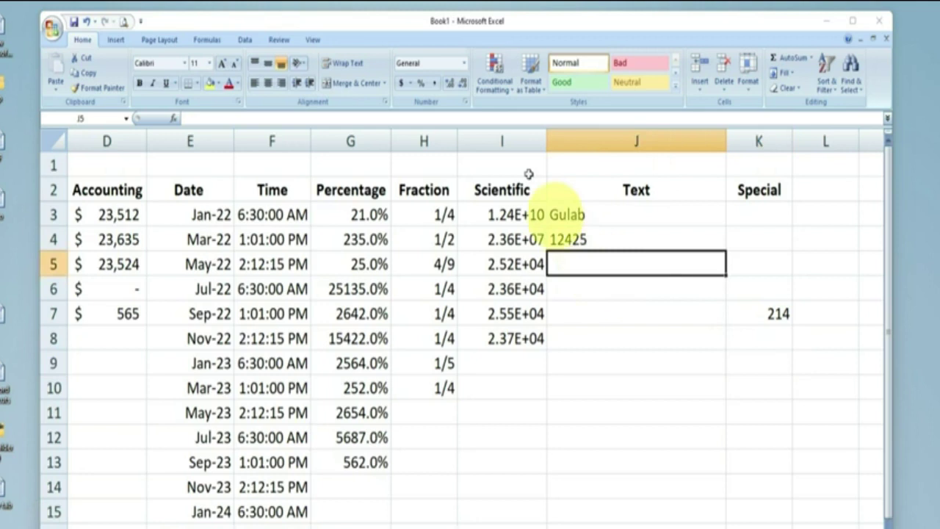
pyautogui.click(465, 64)
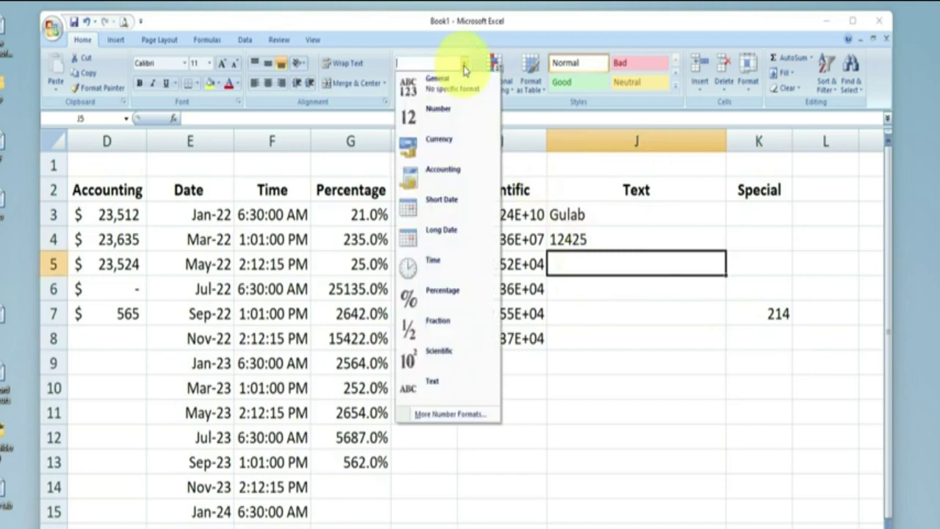
pyautogui.click(431, 378)
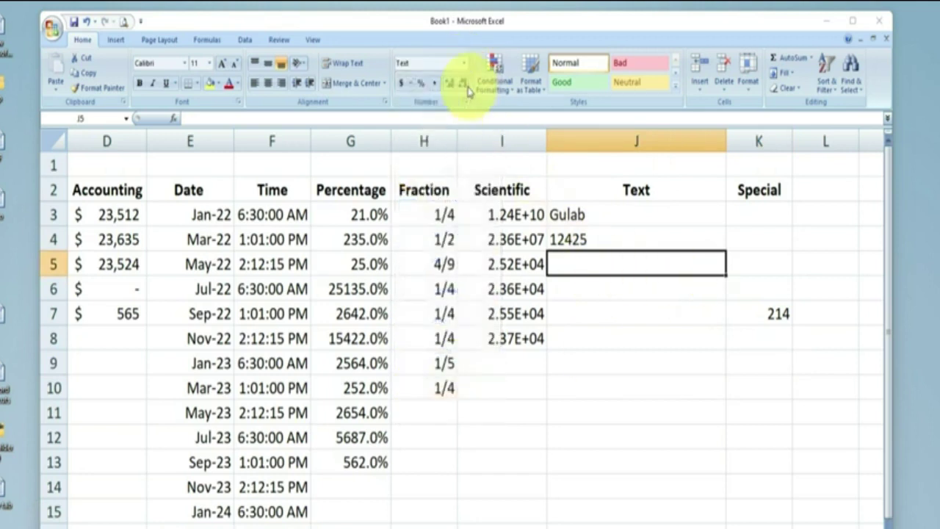
pyautogui.write('0214')
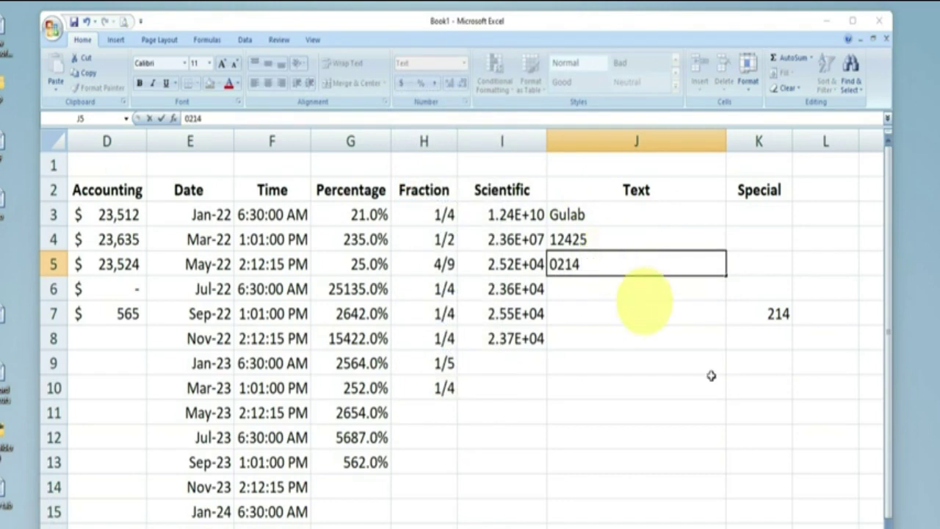
pyautogui.click(803, 413)
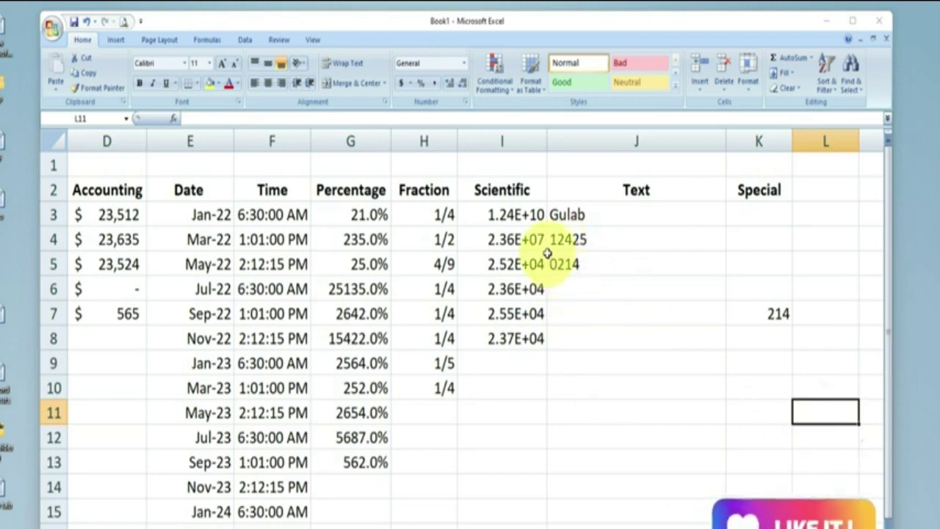
pyautogui.click(548, 258)
pyautogui.click(537, 261)
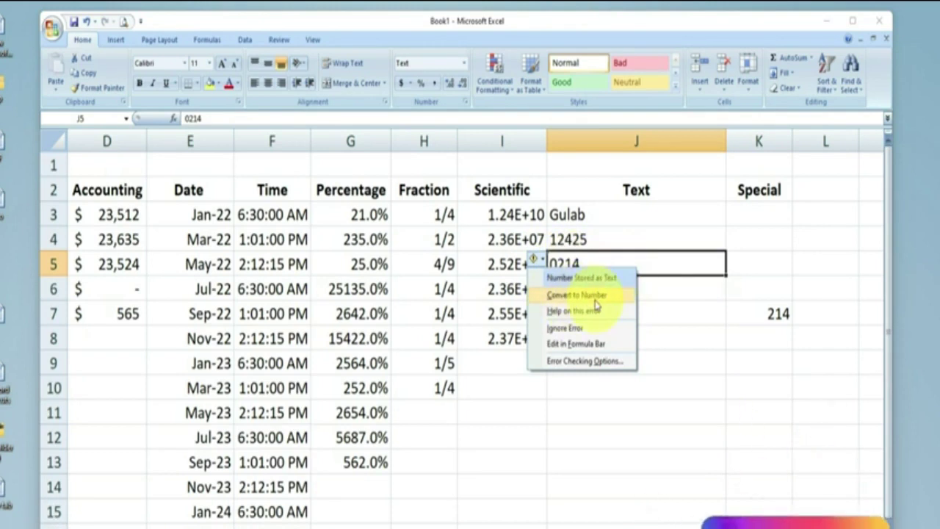
# Convert J5 to a number, format J4:J9 as Text, and start entering 1522 in J6
pyautogui.click(564, 296)
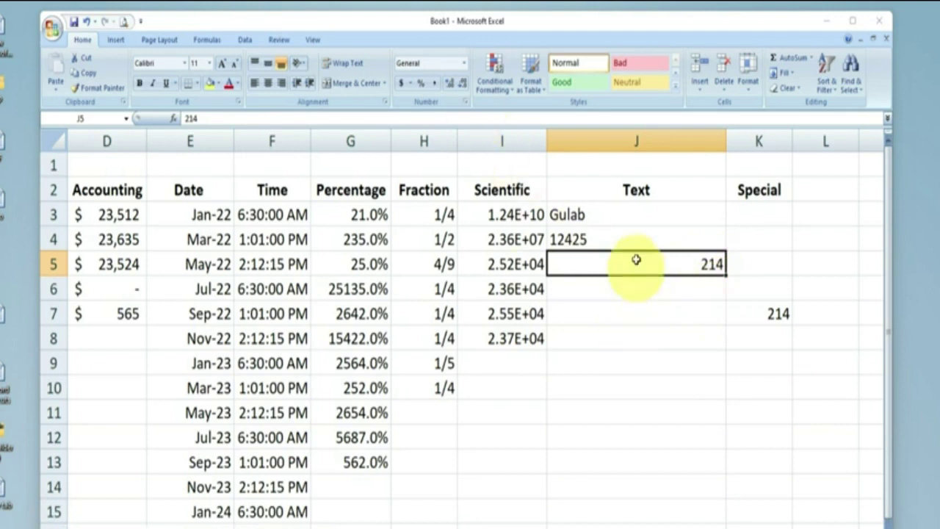
pyautogui.moveTo(630, 239); pyautogui.dragTo(636, 357)
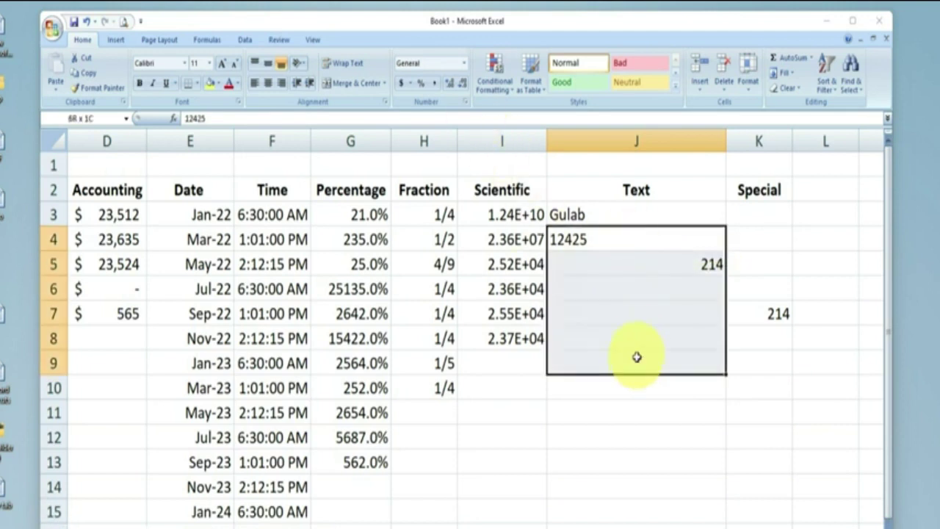
pyautogui.click(463, 63)
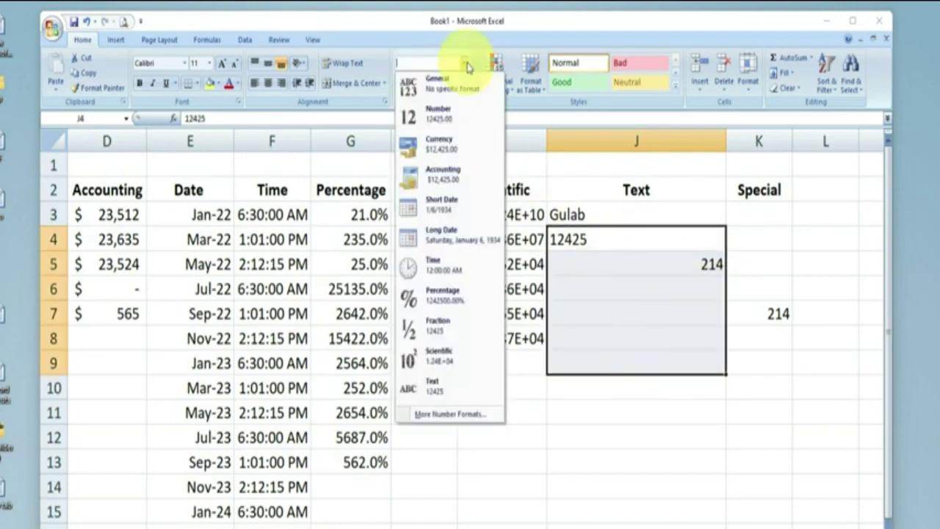
pyautogui.click(439, 386)
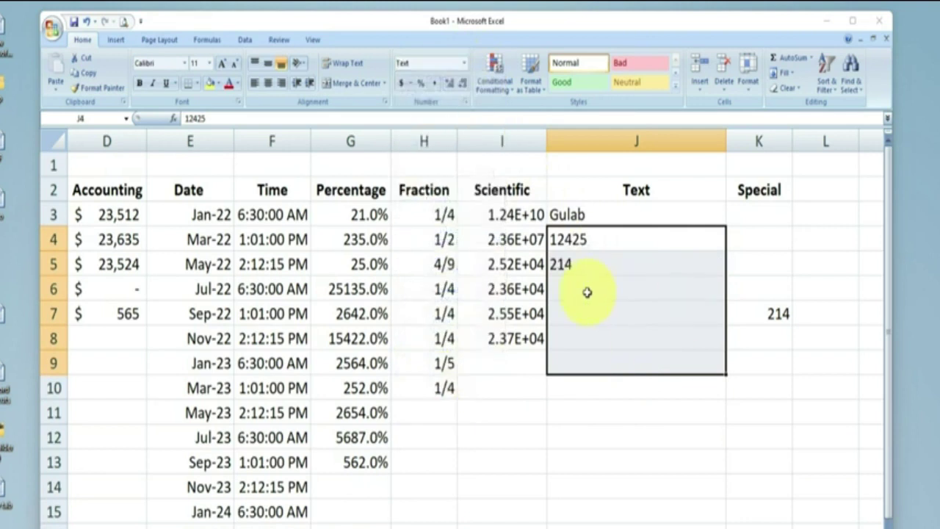
pyautogui.click(587, 292)
pyautogui.write('1522')
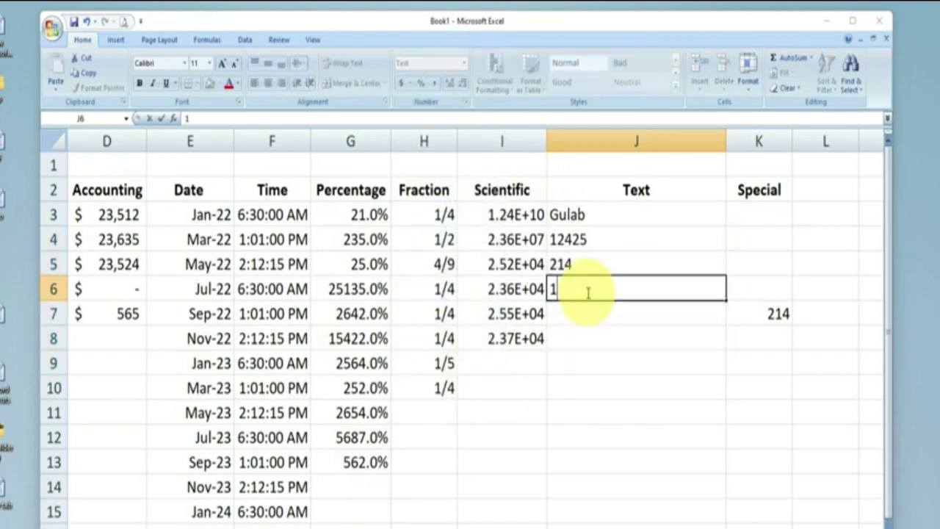
# Commit 1522 in J6, then enter 21541 in K8 and 325 in K9
pyautogui.click(798, 412)
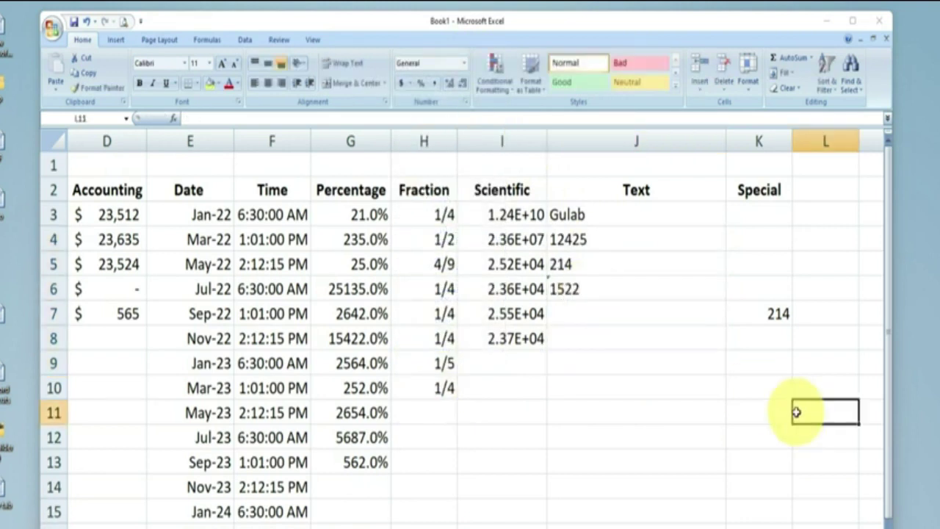
pyautogui.click(764, 336)
pyautogui.write('21541')
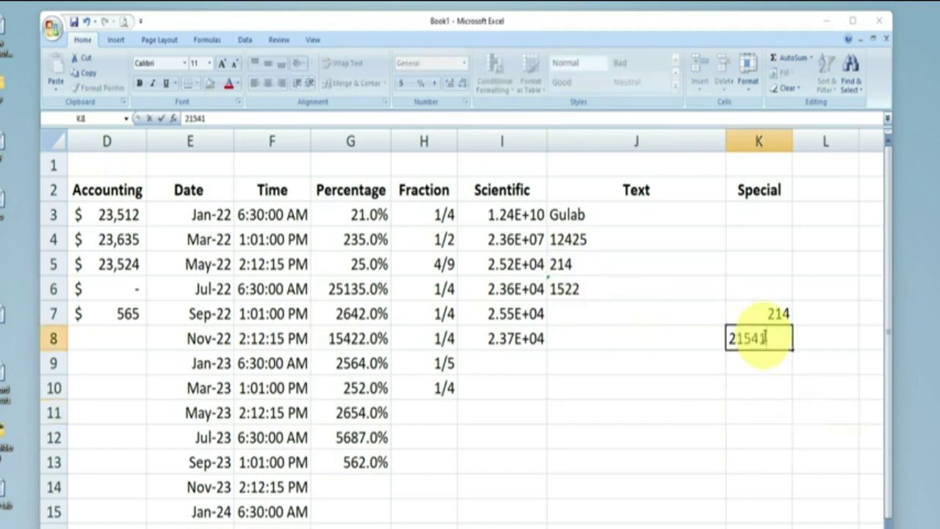
pyautogui.click(831, 387)
pyautogui.click(768, 368)
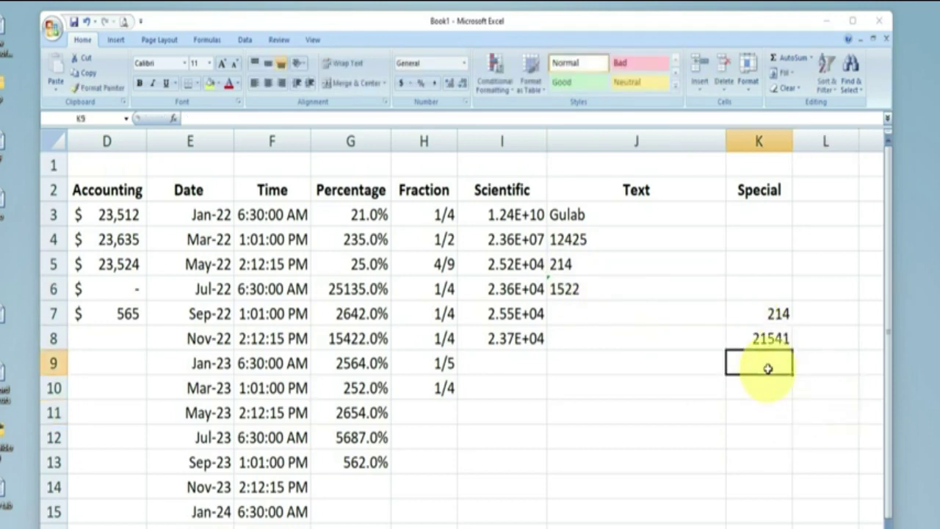
pyautogui.write('325')
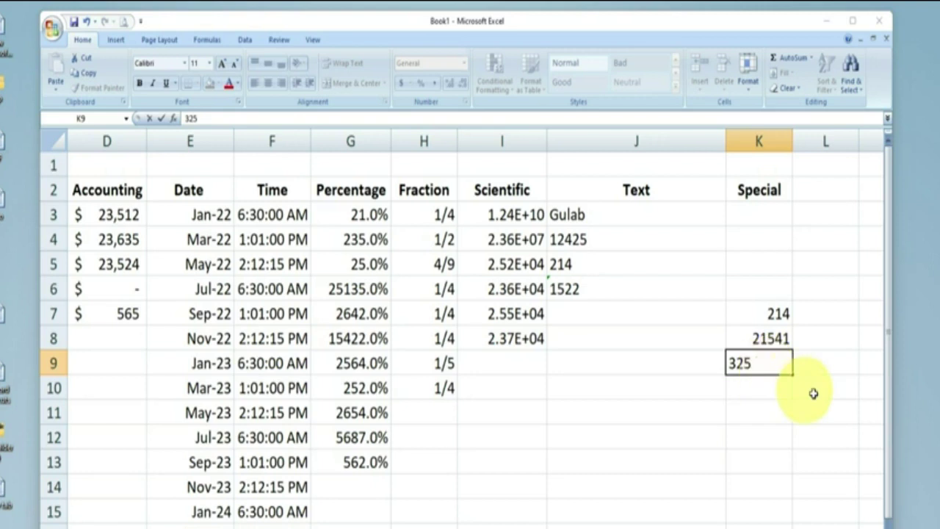
pyautogui.click(819, 390)
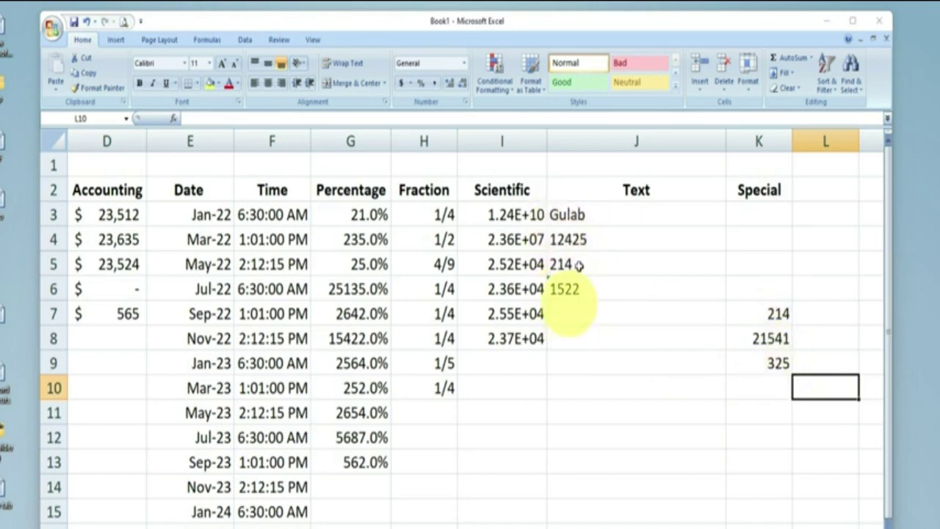
pyautogui.click(766, 388)
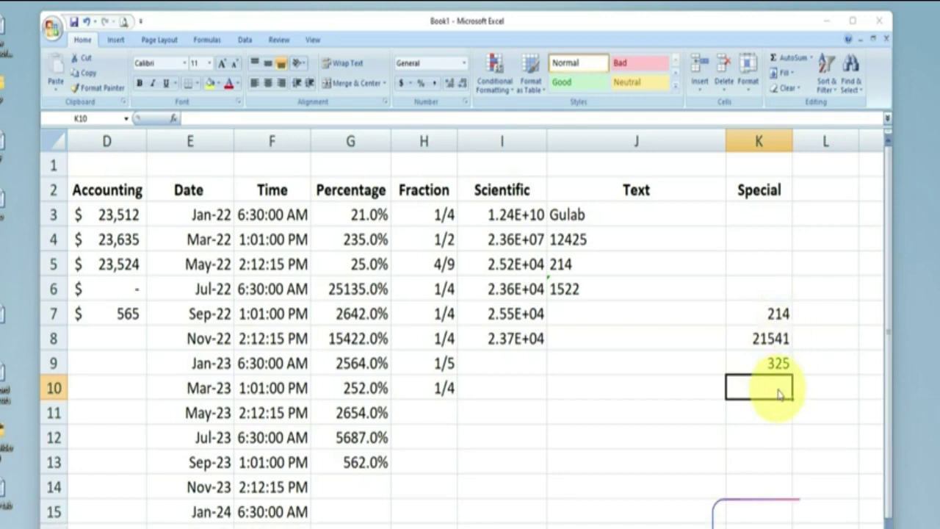
# Enter an addition formula =K7+K8+K9 in K10
pyautogui.write('=')
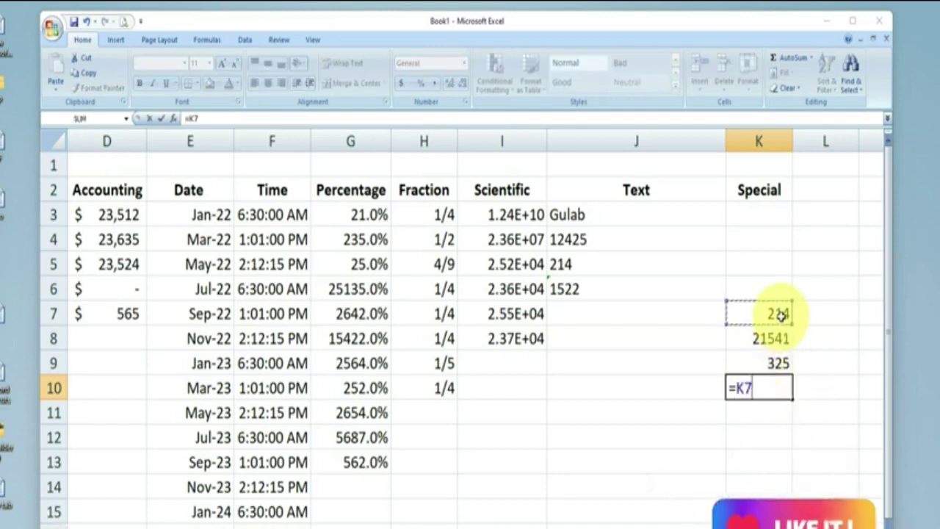
pyautogui.click(778, 339)
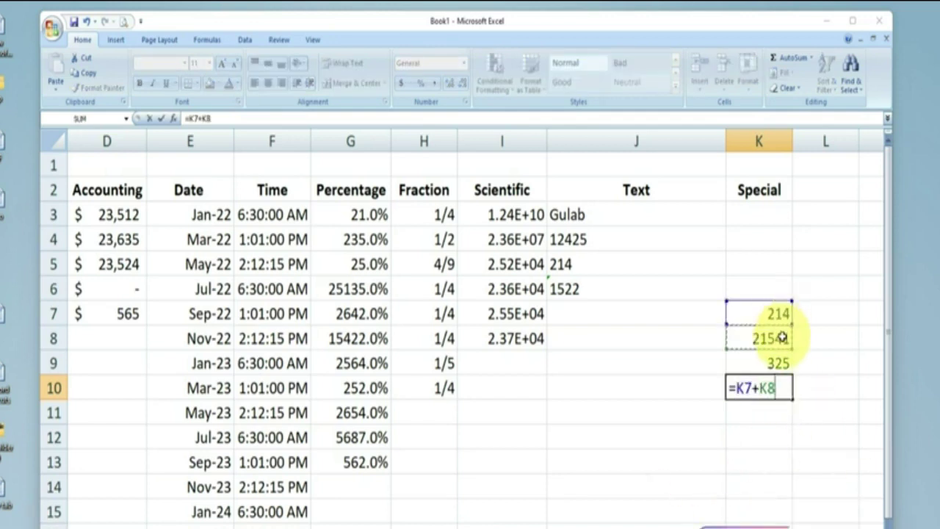
pyautogui.write('+')
pyautogui.click(782, 363)
pyautogui.press('Return')
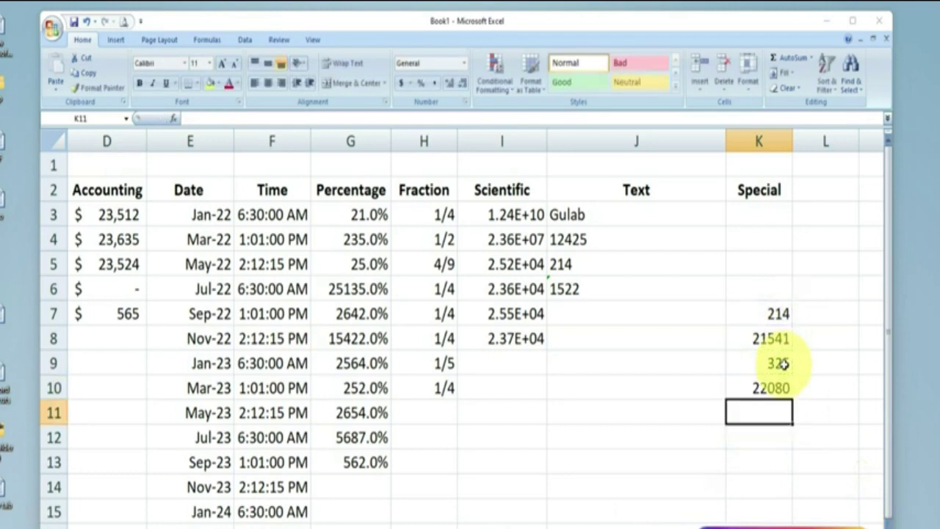
# Replace K10's formula with =SUM(K7:K9), showing 22080
pyautogui.click(770, 387)
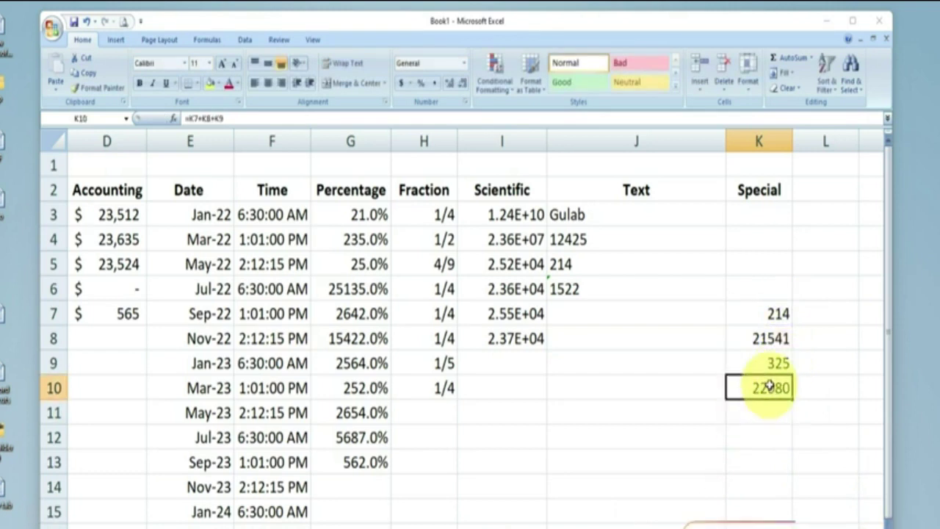
pyautogui.doubleClick(775, 387)
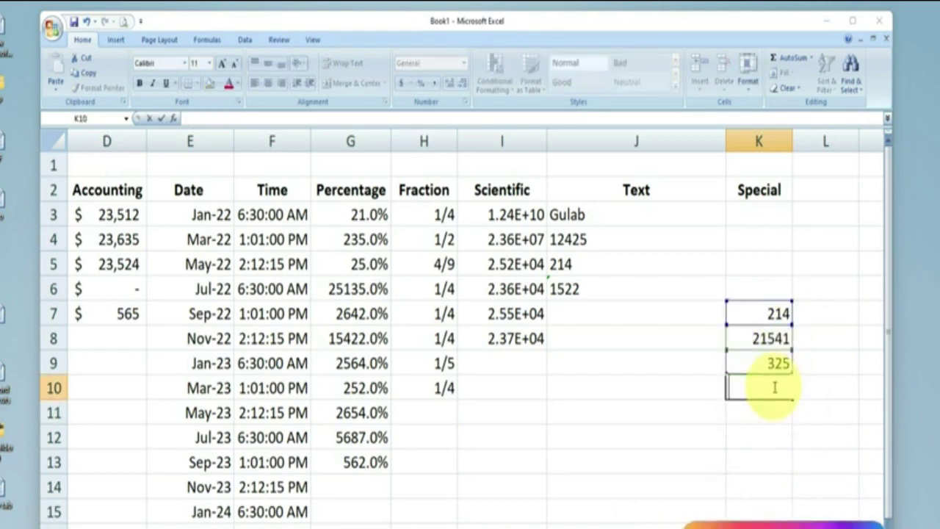
pyautogui.write('=')
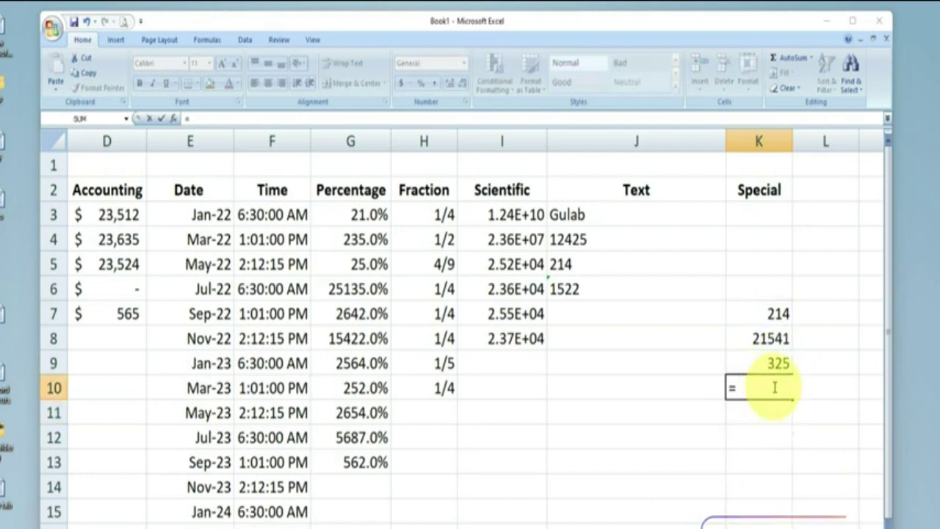
pyautogui.write('su')
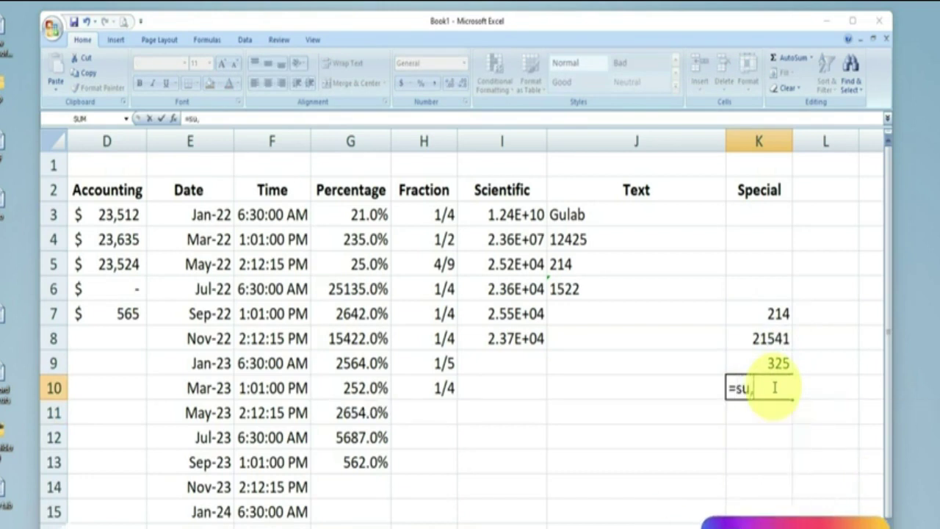
pyautogui.write('m')
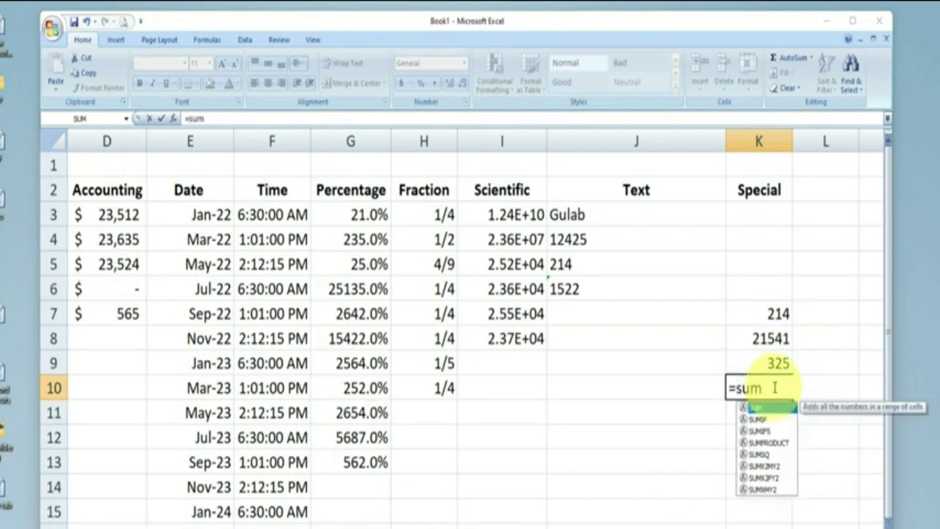
pyautogui.press('Tab')
pyautogui.moveTo(778, 314); pyautogui.dragTo(779, 363)
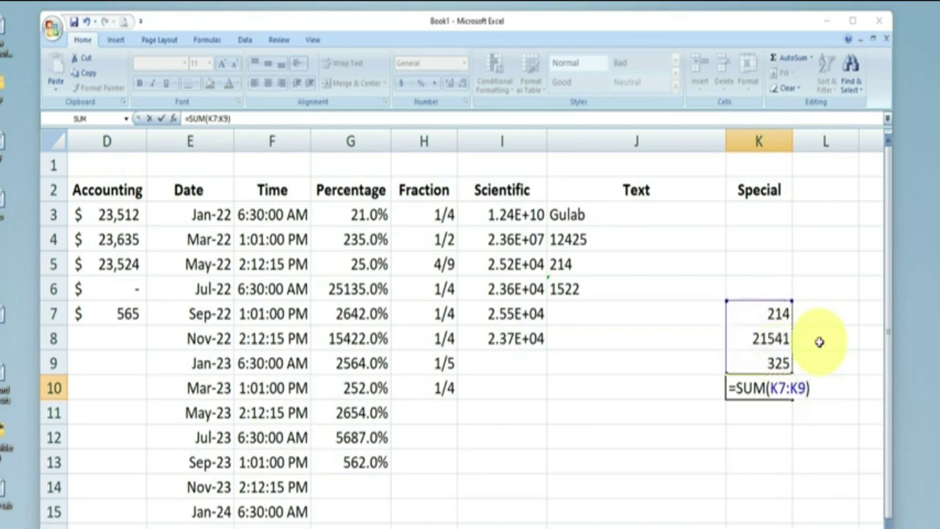
pyautogui.press('Return')
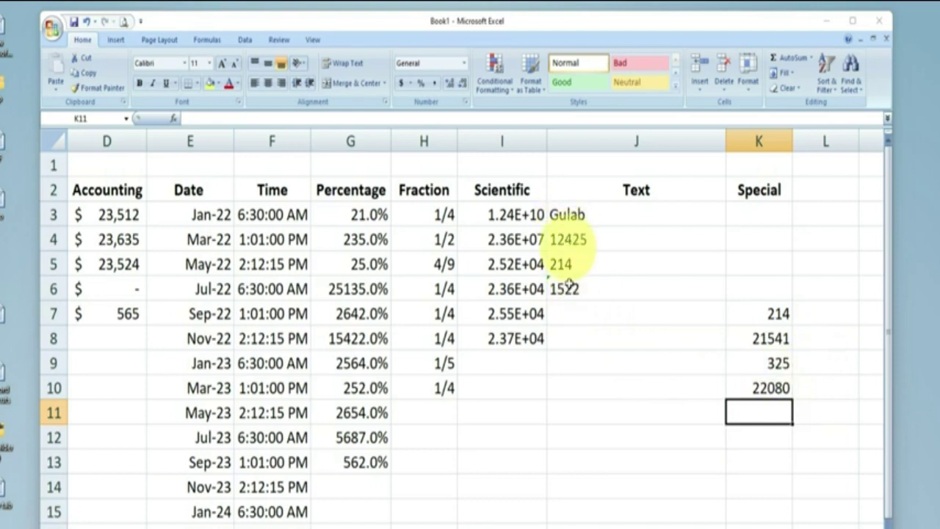
# Enter the formula =J4+J5 in J7
pyautogui.click(585, 315)
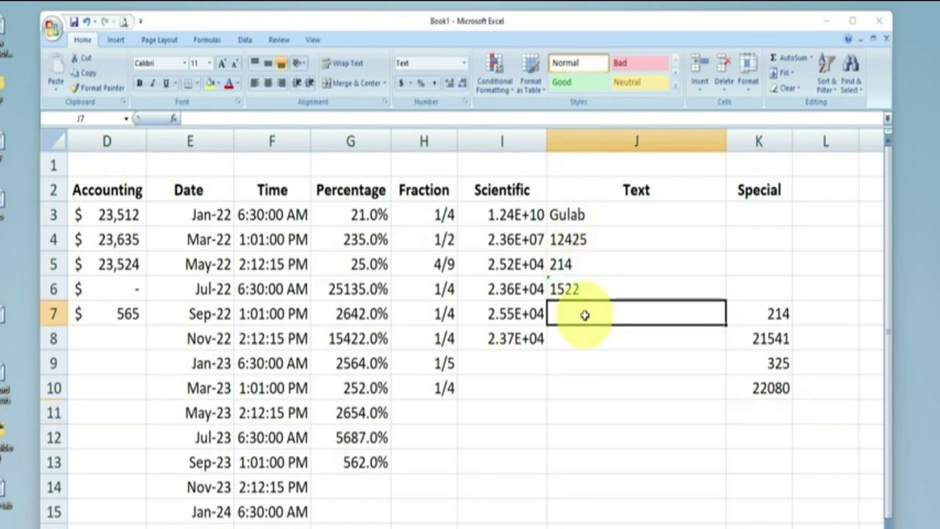
pyautogui.write('=')
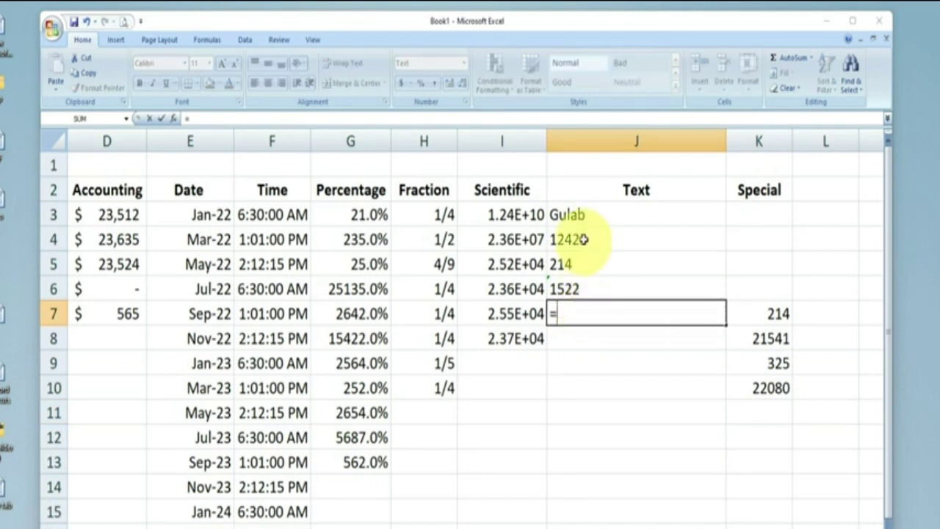
pyautogui.click(583, 239)
pyautogui.click(584, 265)
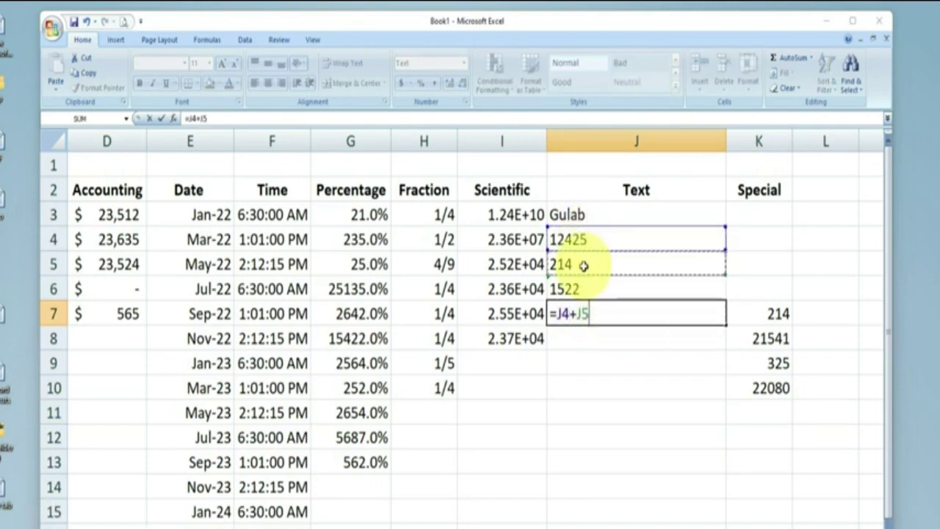
pyautogui.press('Return')
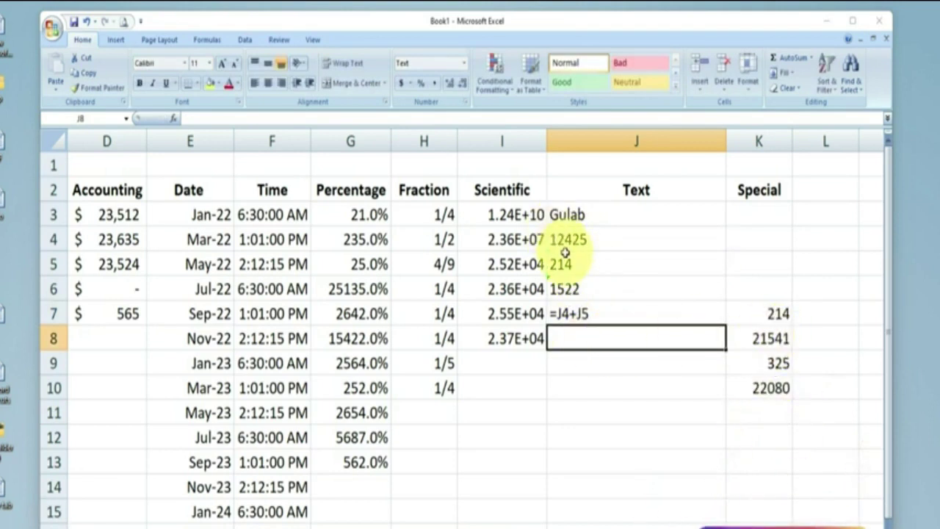
# Rewrite J7 as =SUM(J4:J5)
pyautogui.click(584, 314)
pyautogui.write('=')
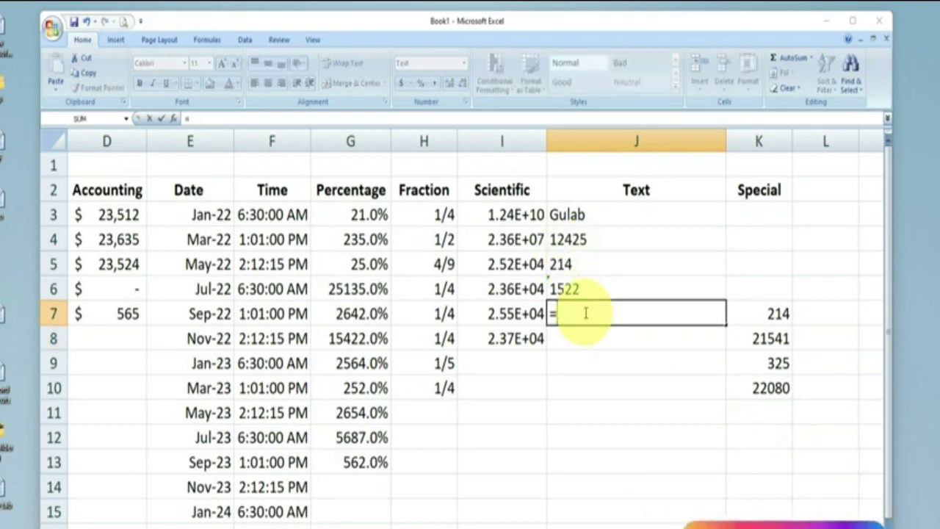
pyautogui.write('sum')
pyautogui.press('Tab')
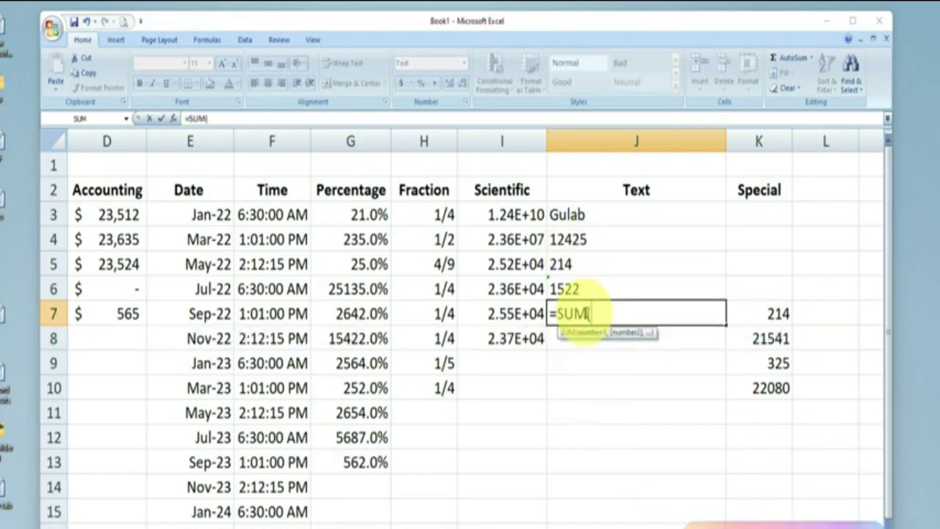
pyautogui.moveTo(570, 239); pyautogui.dragTo(579, 263)
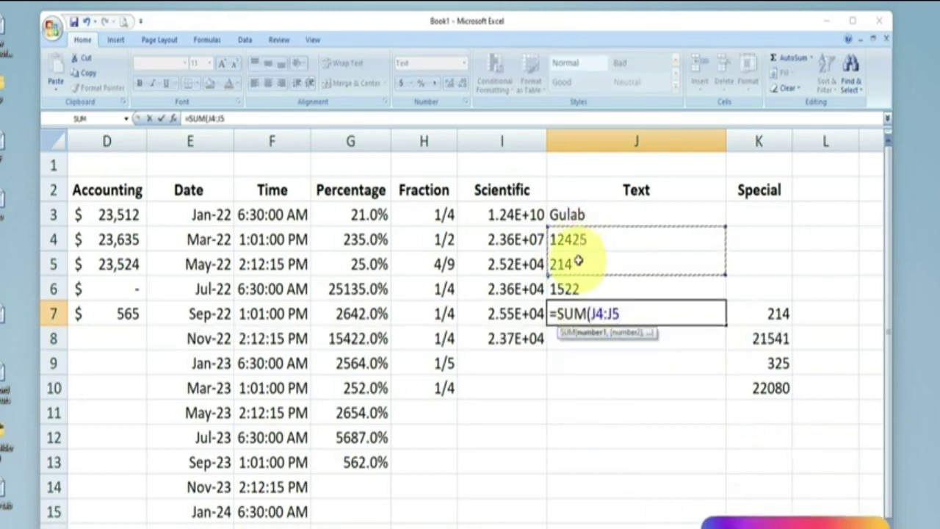
pyautogui.write(')')
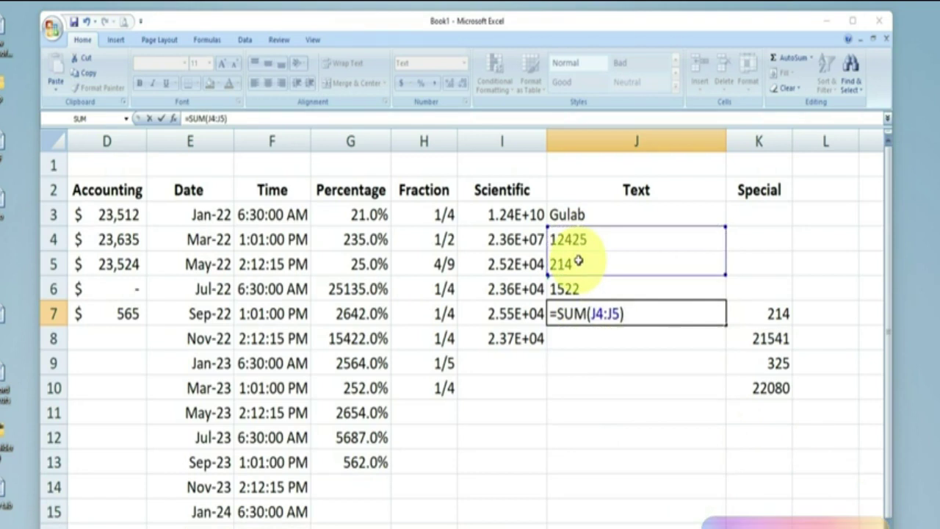
pyautogui.press('Return')
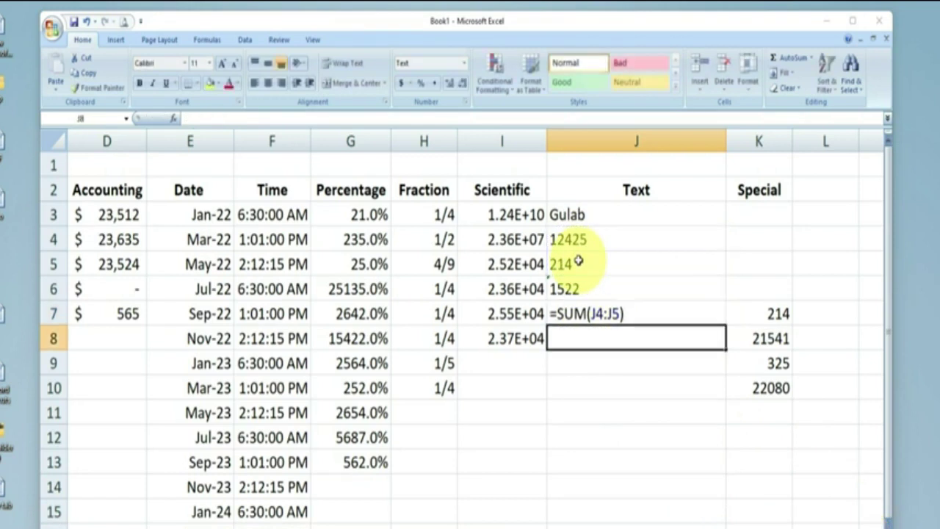
# Confirm J7's number format is Text, so its formula shows as literal text
pyautogui.click(637, 314)
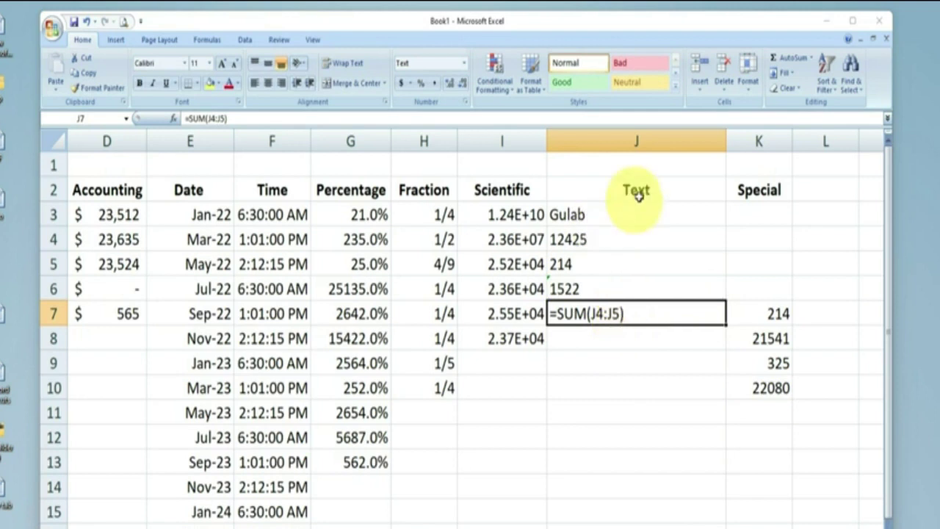
pyautogui.click(467, 66)
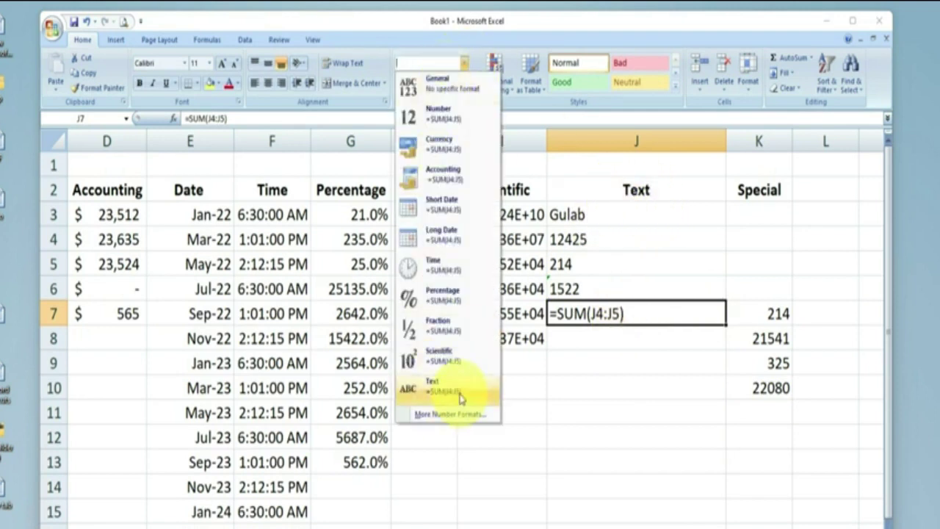
pyautogui.press('Escape')
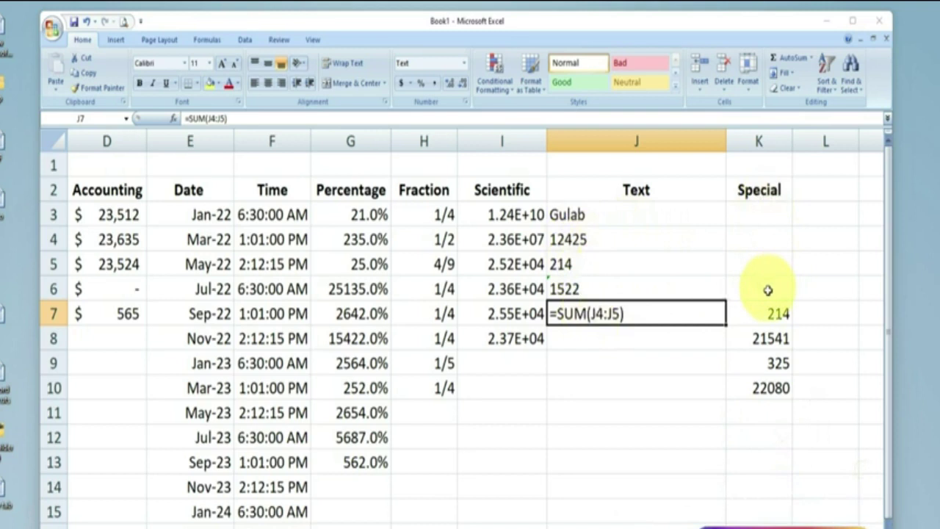
pyautogui.moveTo(773, 314); pyautogui.dragTo(772, 382)
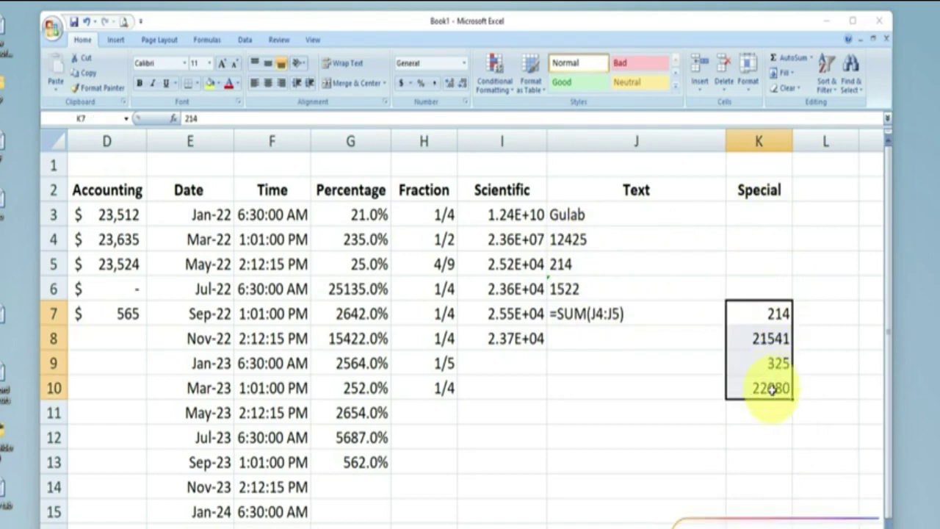
# Clear K7:K10 and enter a 10-digit phone-style number in K3
pyautogui.press('Delete')
pyautogui.click(772, 214)
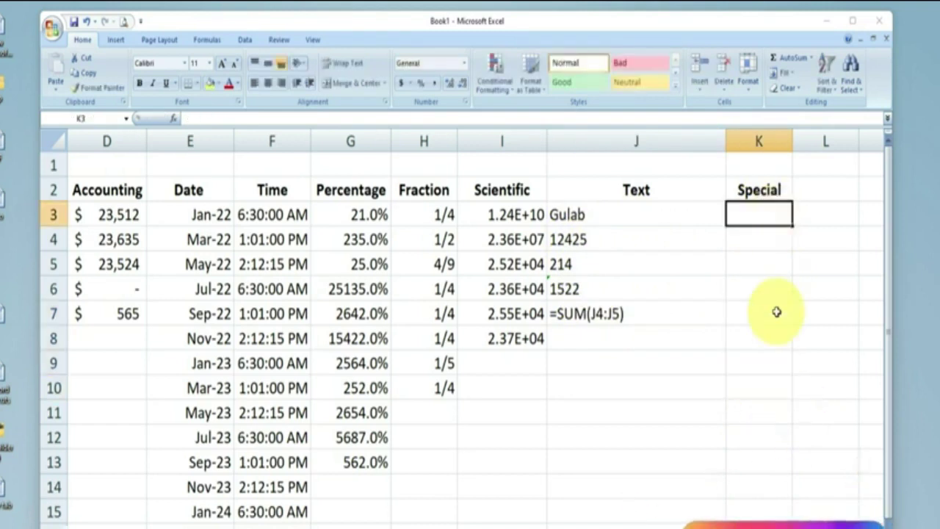
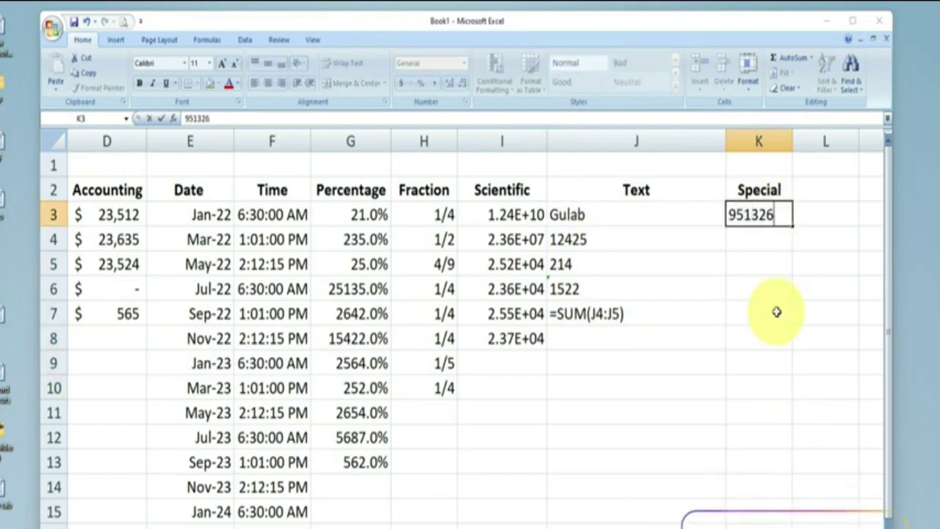
pyautogui.press('Return')
# Enter numbers in K4–K6, correcting K6 to 2154364, and select K3:K6
pyautogui.write('23')
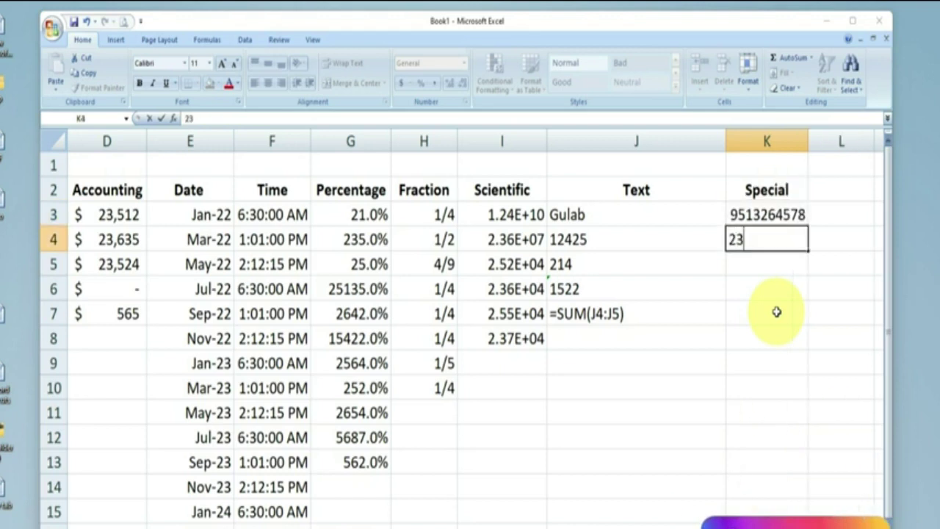
pyautogui.press('BackSpace')
pyautogui.press('BackSpace')
pyautogui.write('9561')
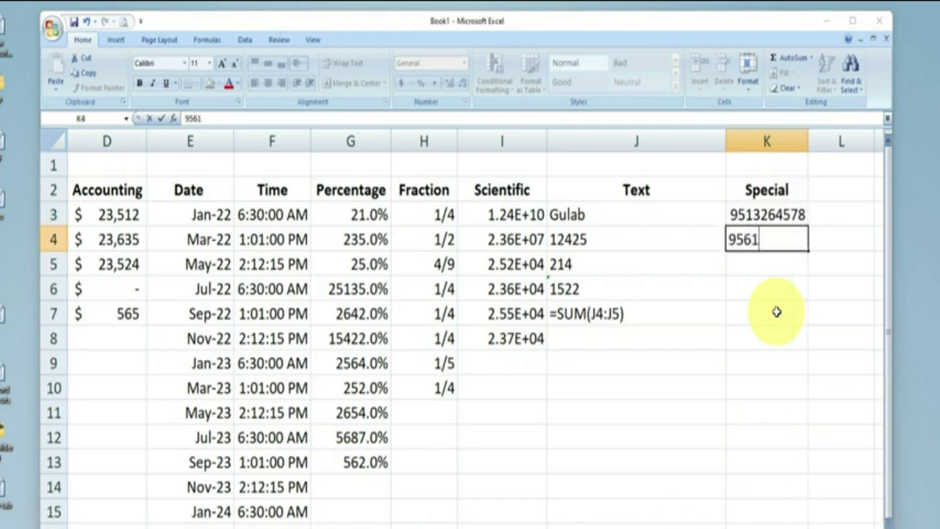
pyautogui.write('8')
pyautogui.press('Return')
pyautogui.write('89')
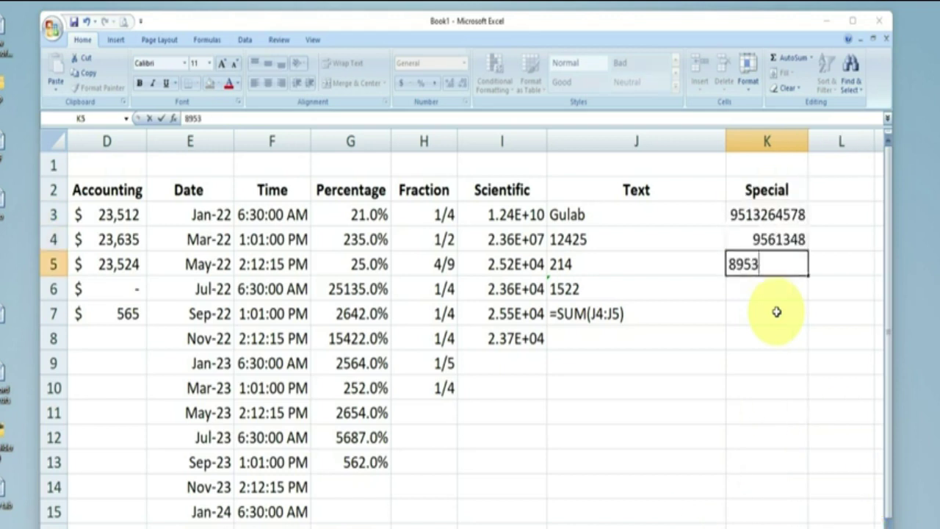
pyautogui.write('54')
pyautogui.press('Return')
pyautogui.write('235')
pyautogui.press('Return')
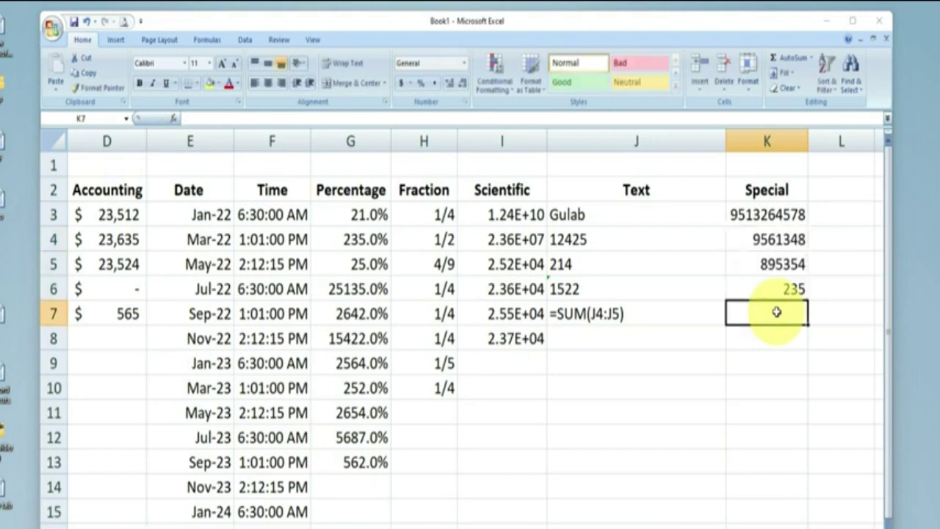
pyautogui.click(775, 260)
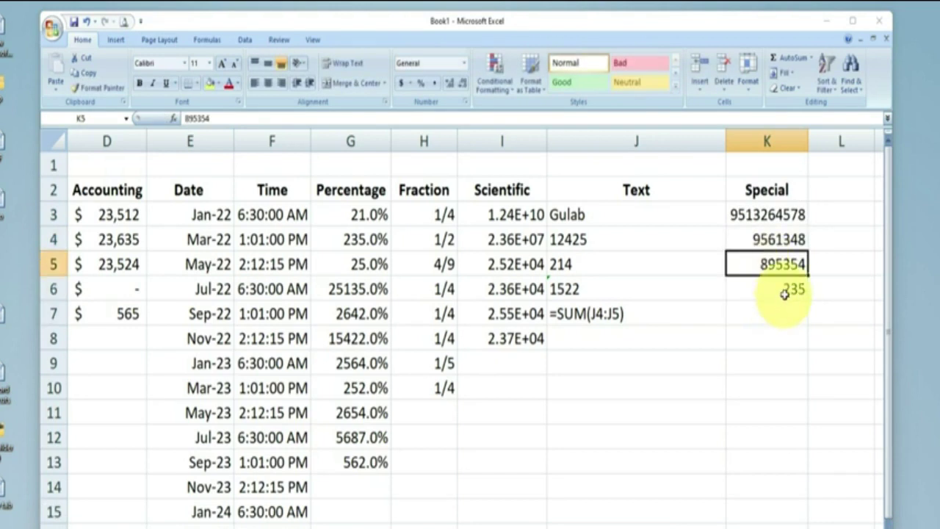
pyautogui.click(785, 289)
pyautogui.write('2154364')
pyautogui.moveTo(768, 214); pyautogui.dragTo(777, 287)
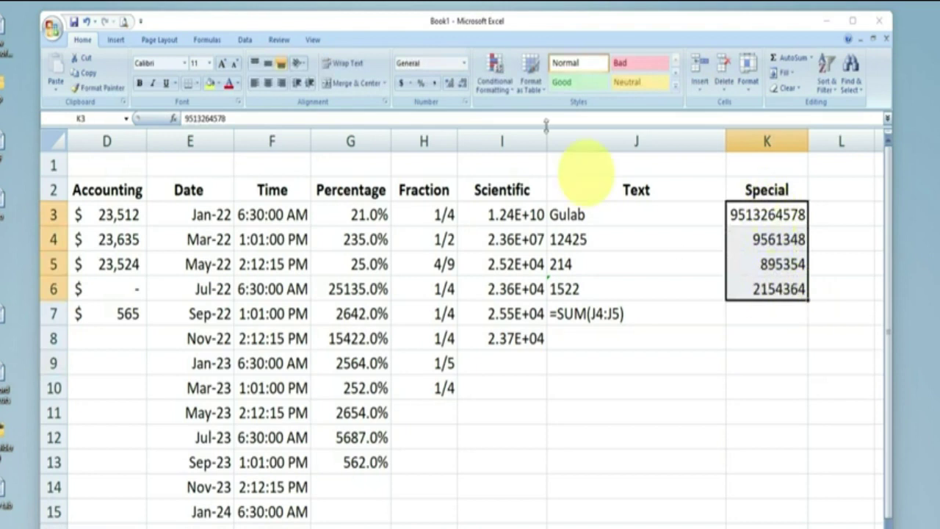
pyautogui.click(464, 66)
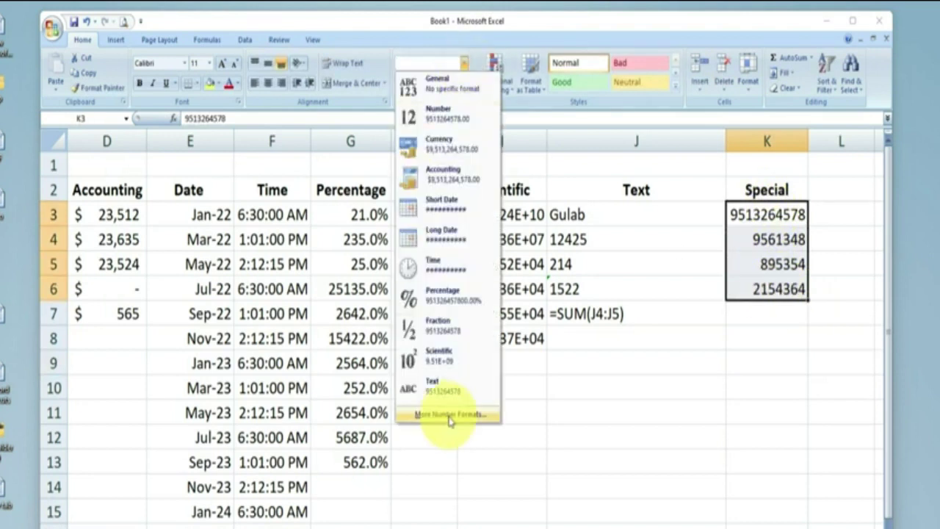
pyautogui.click(465, 415)
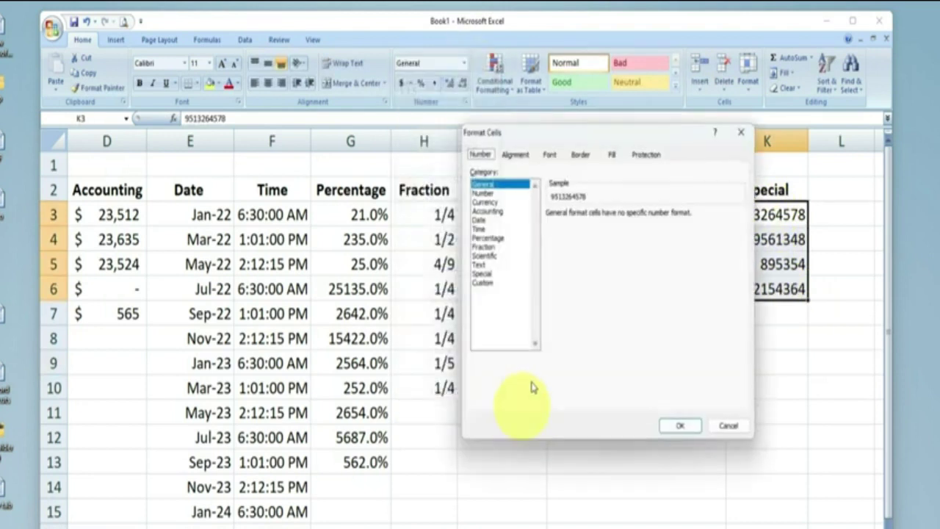
pyautogui.click(482, 274)
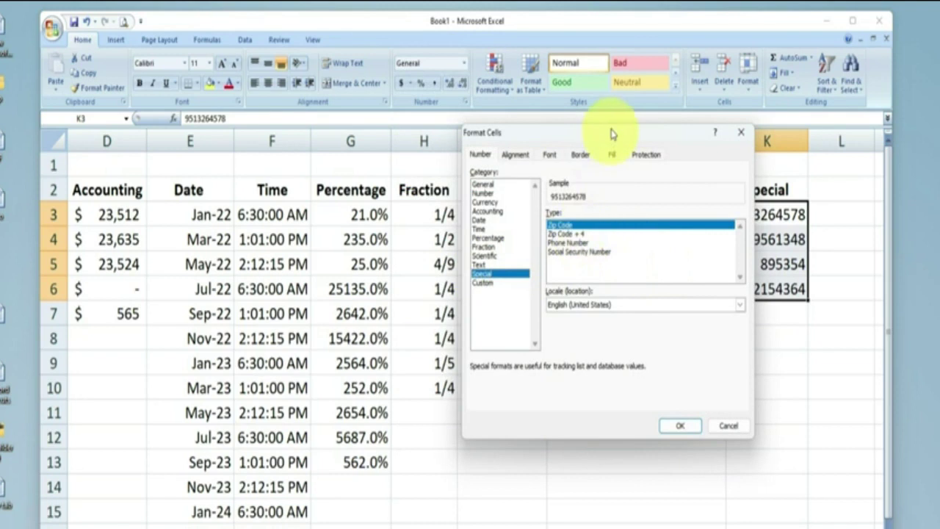
pyautogui.moveTo(610, 138); pyautogui.dragTo(490, 161)
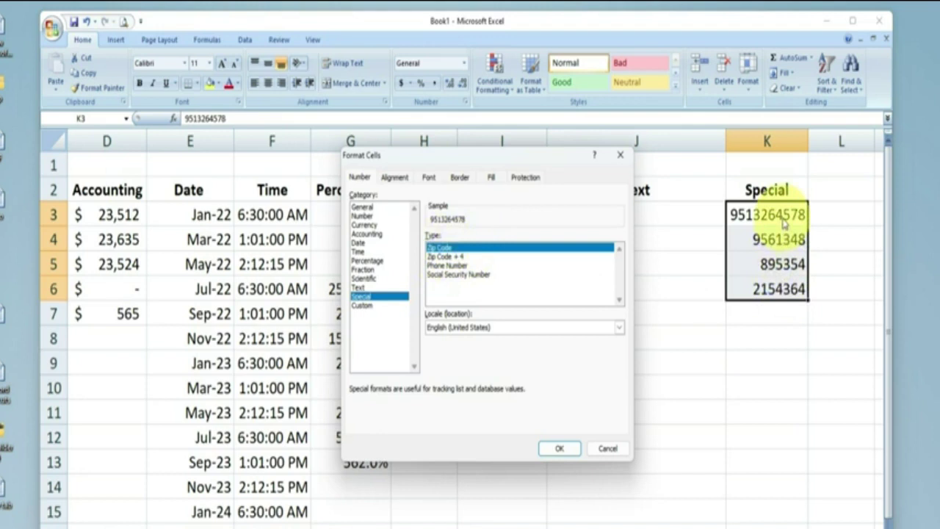
pyautogui.click(446, 256)
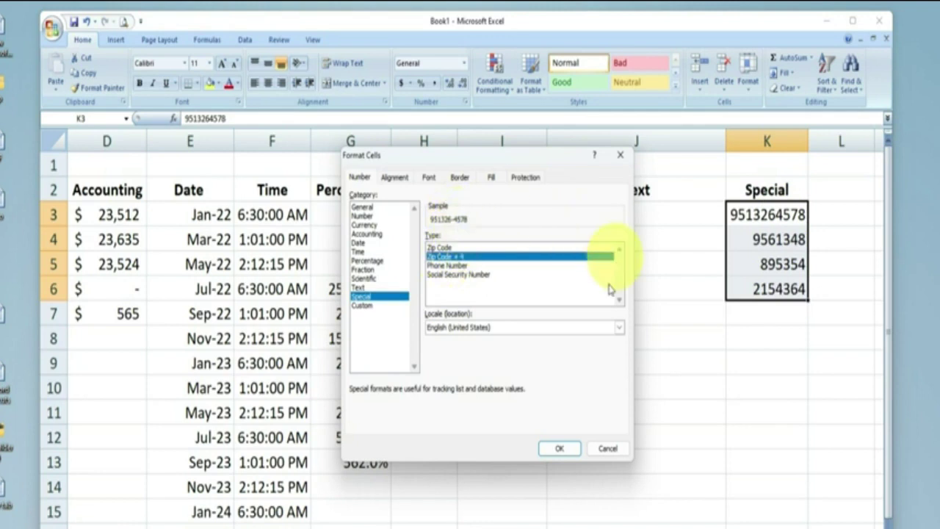
pyautogui.click(560, 449)
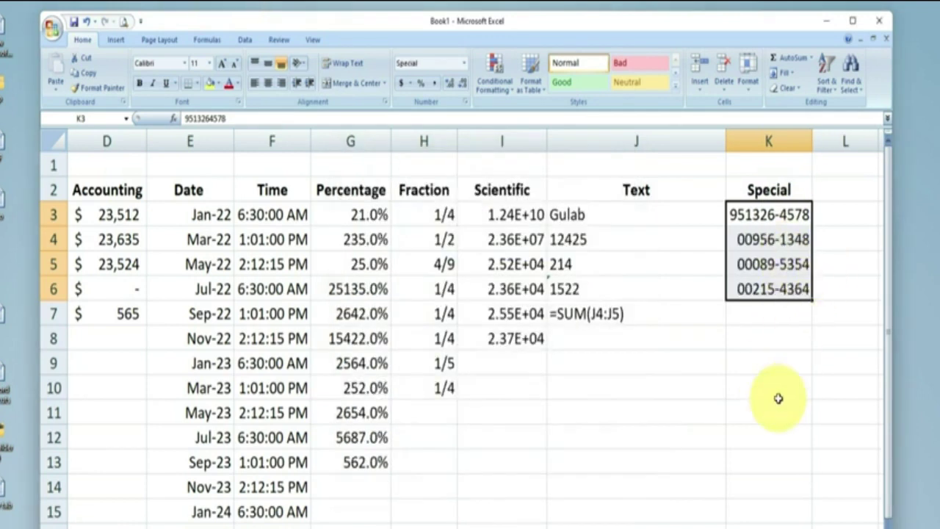
pyautogui.hotkey('ctrl', 'z')
# Apply the Special Phone Number format to K3:K6
pyautogui.click(463, 63)
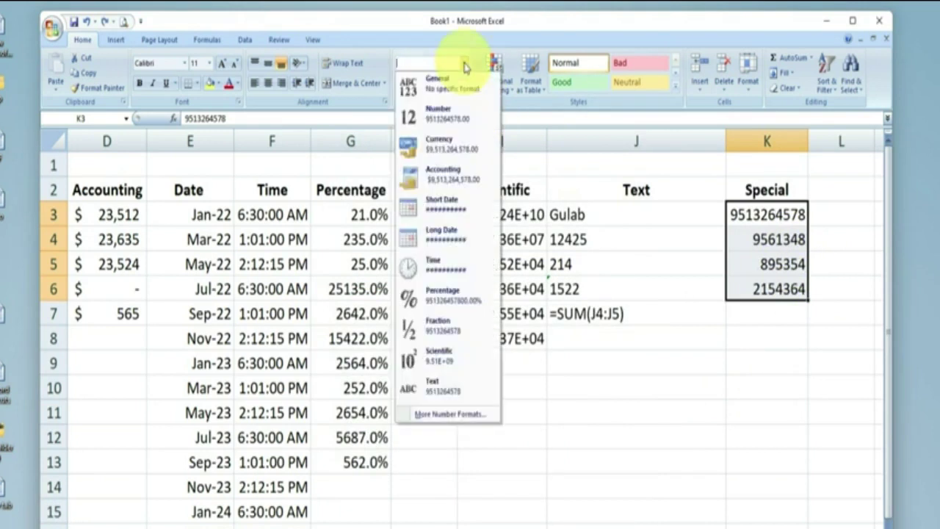
pyautogui.click(450, 413)
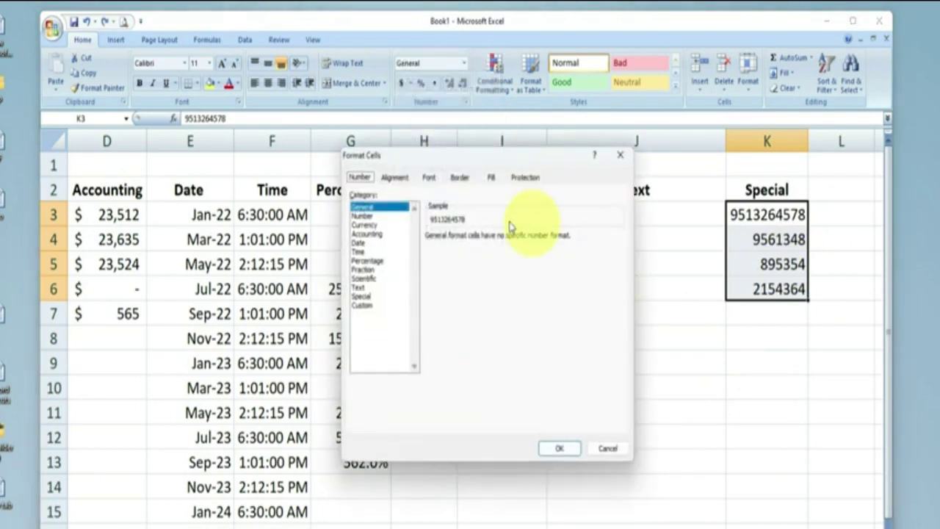
pyautogui.click(364, 297)
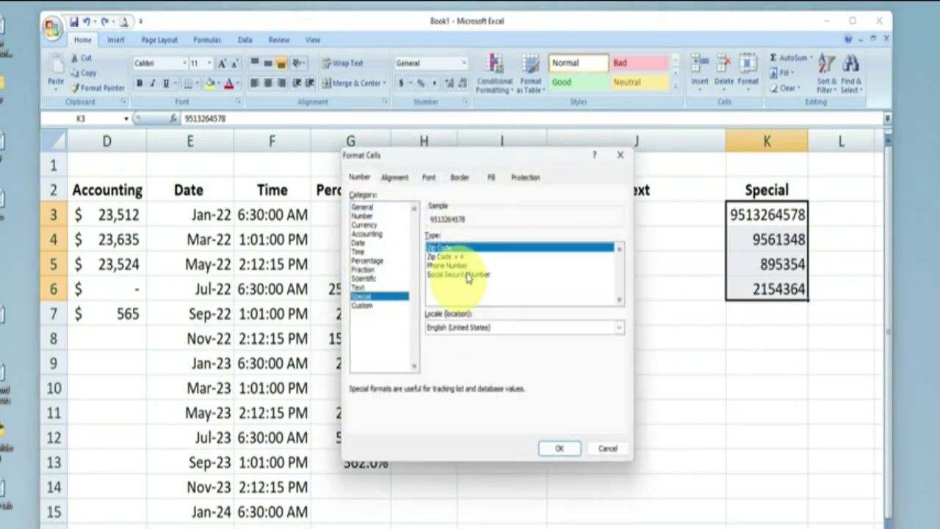
pyautogui.click(451, 266)
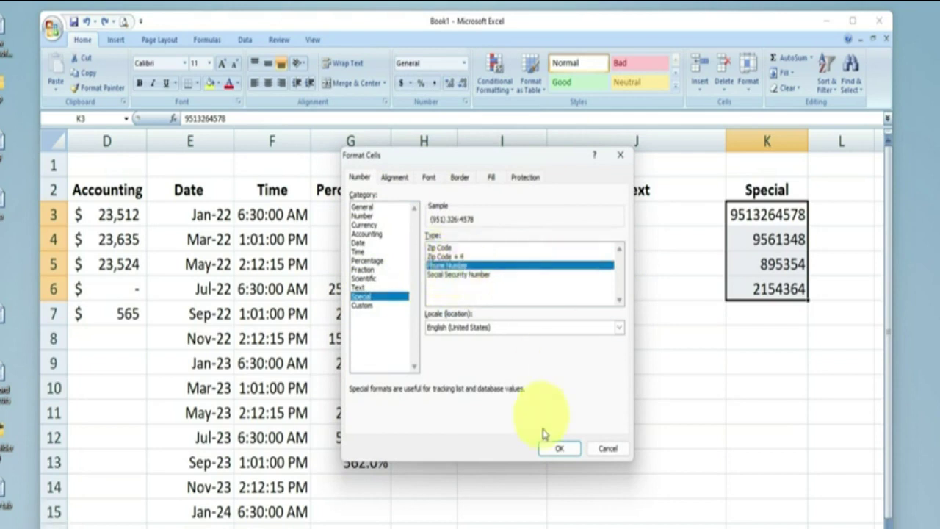
pyautogui.click(560, 450)
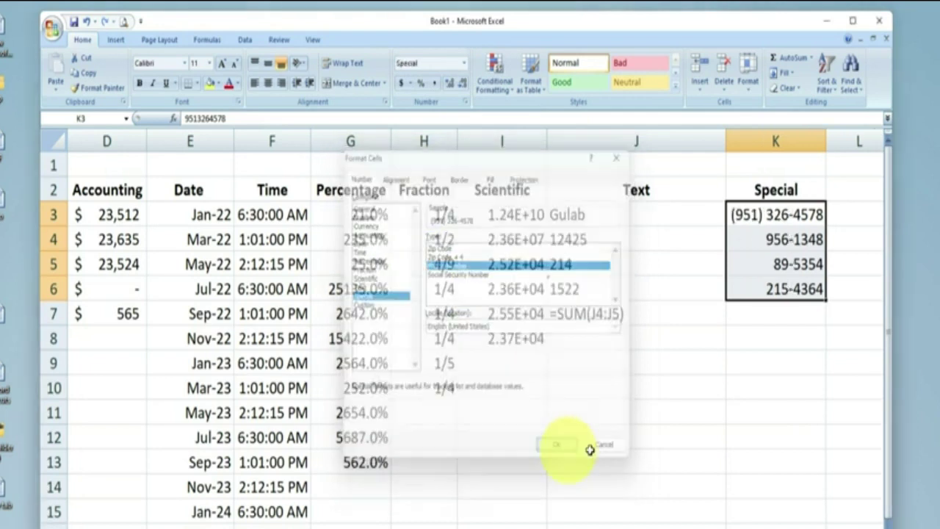
# Switch K3:K6 to the Special Social Security Number format
pyautogui.click(464, 63)
pyautogui.click(441, 415)
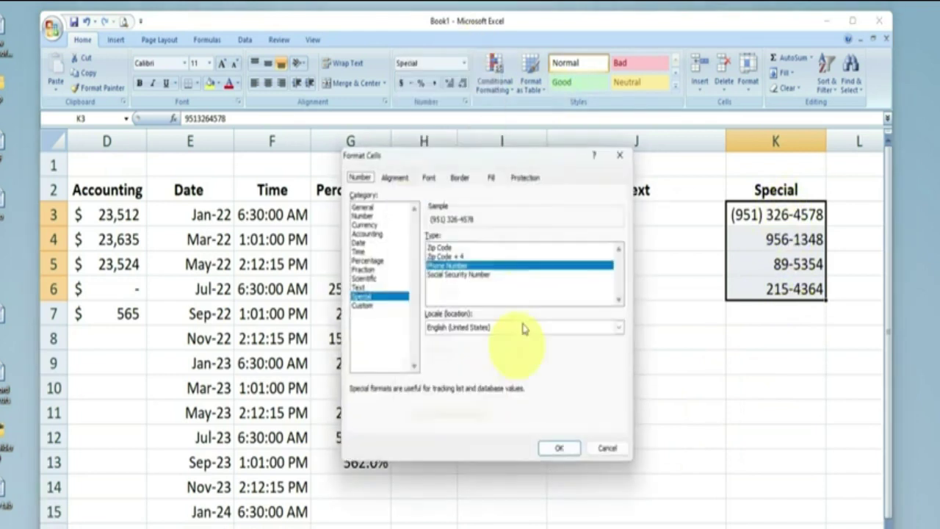
pyautogui.click(463, 274)
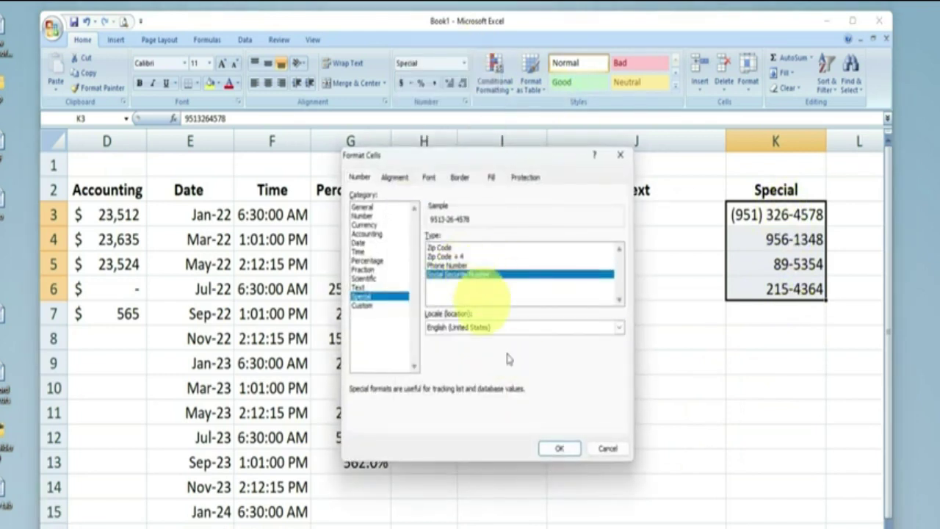
pyautogui.click(567, 451)
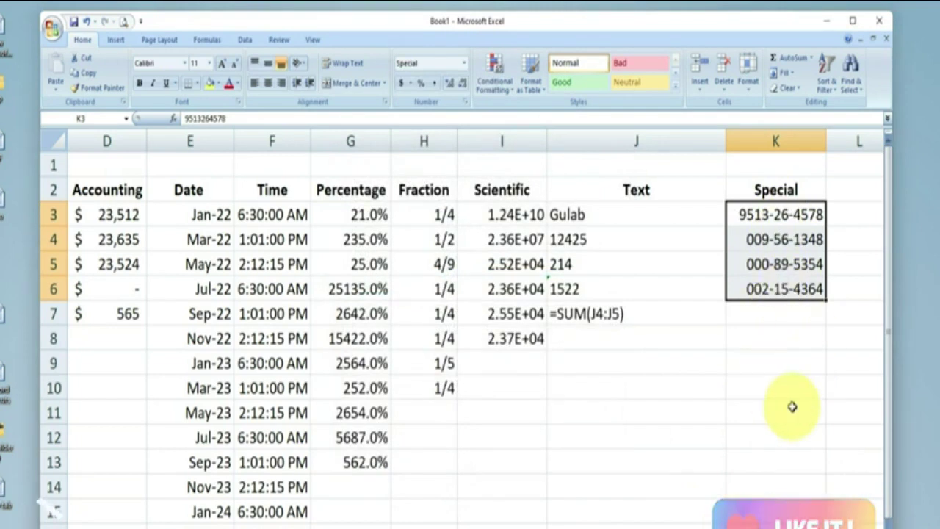
# Open the format options for empty cell J11 and close them without changes
pyautogui.click(681, 422)
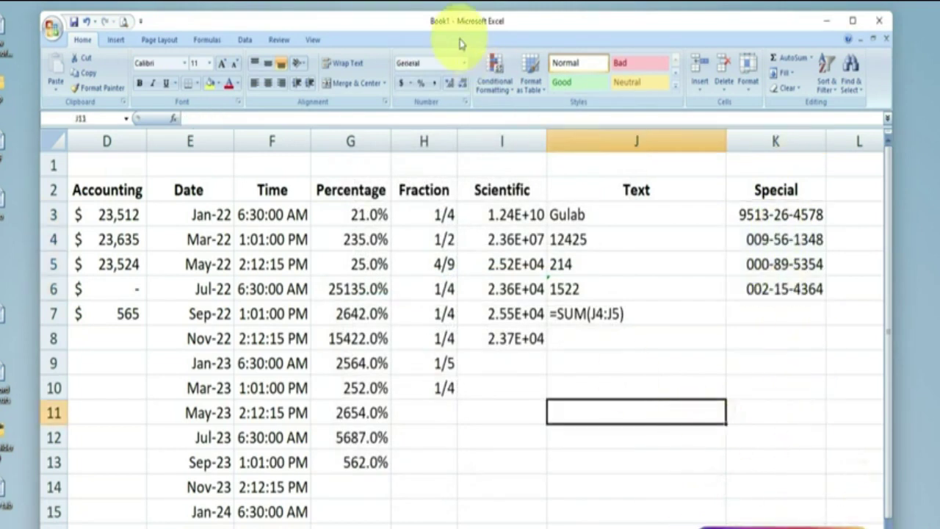
pyautogui.click(463, 64)
pyautogui.click(445, 416)
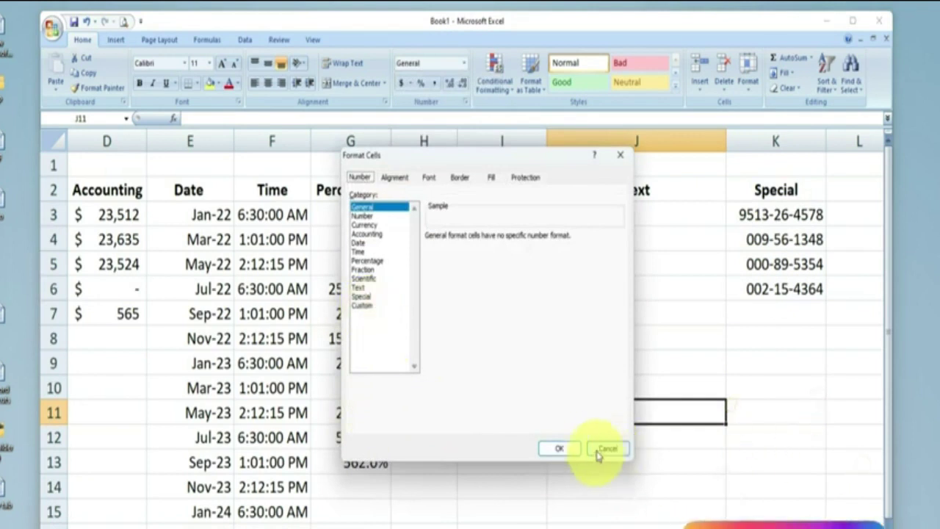
pyautogui.click(560, 449)
pyautogui.click(270, 217)
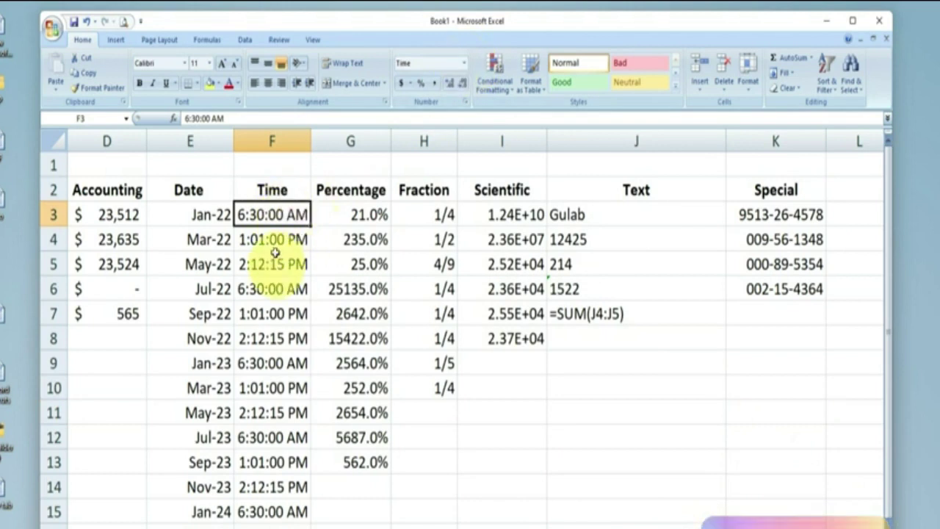
# Apply the custom h:mm format to F3 so it shows 6:30
pyautogui.click(465, 65)
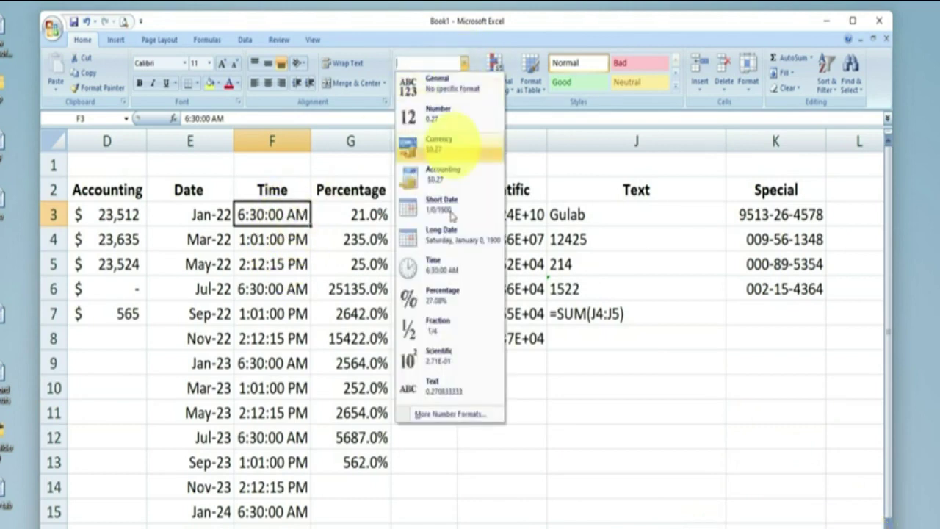
pyautogui.click(433, 416)
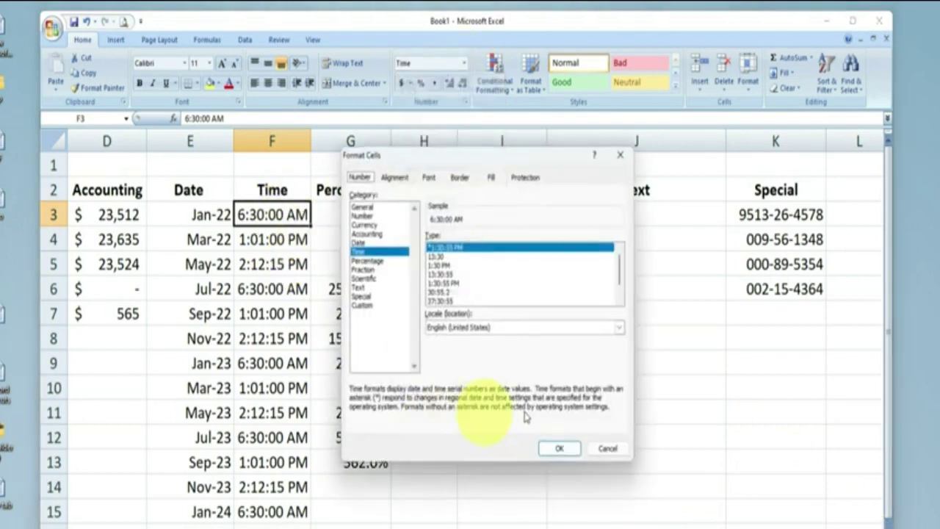
pyautogui.click(366, 307)
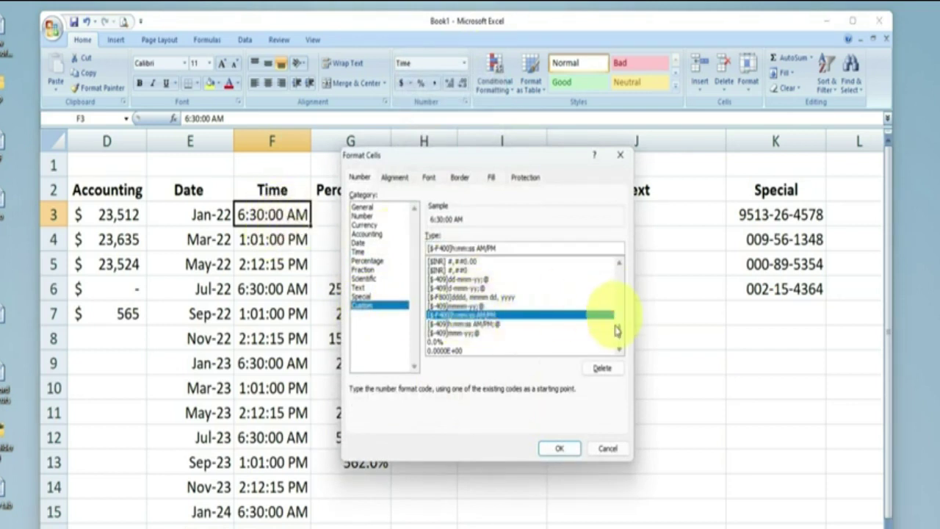
pyautogui.moveTo(619, 333); pyautogui.dragTo(619, 317)
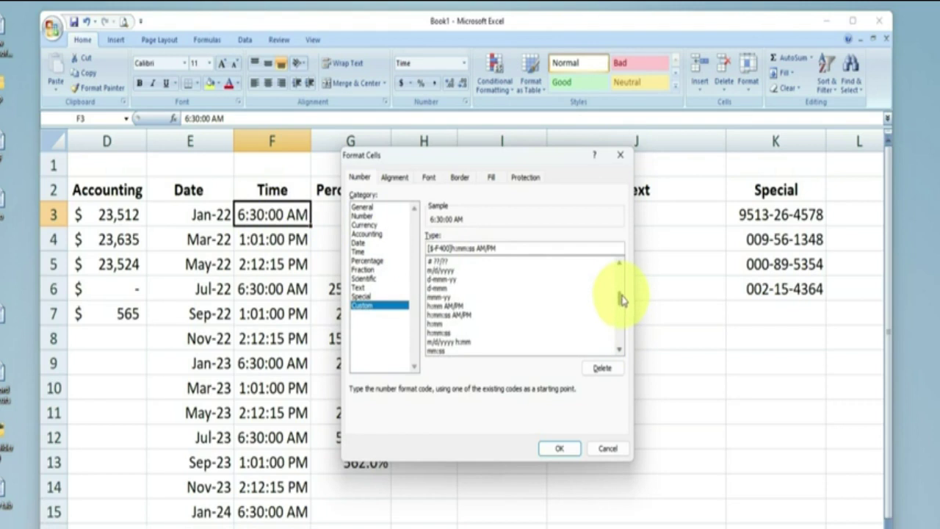
pyautogui.scroll(-1, 621, 299)
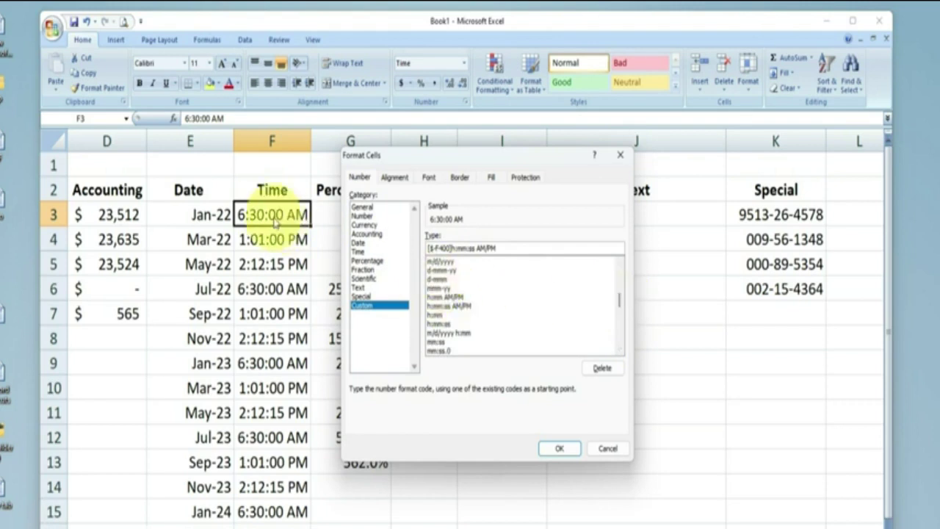
pyautogui.click(438, 316)
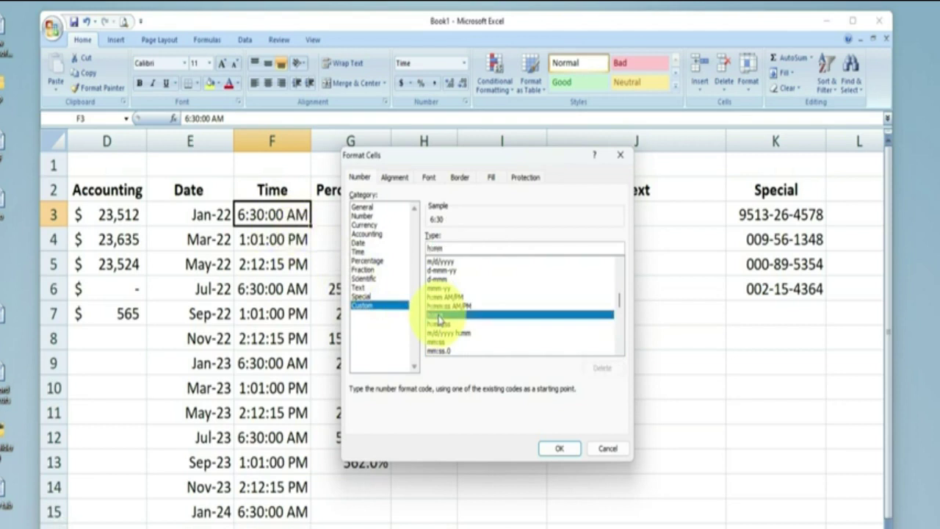
pyautogui.click(560, 450)
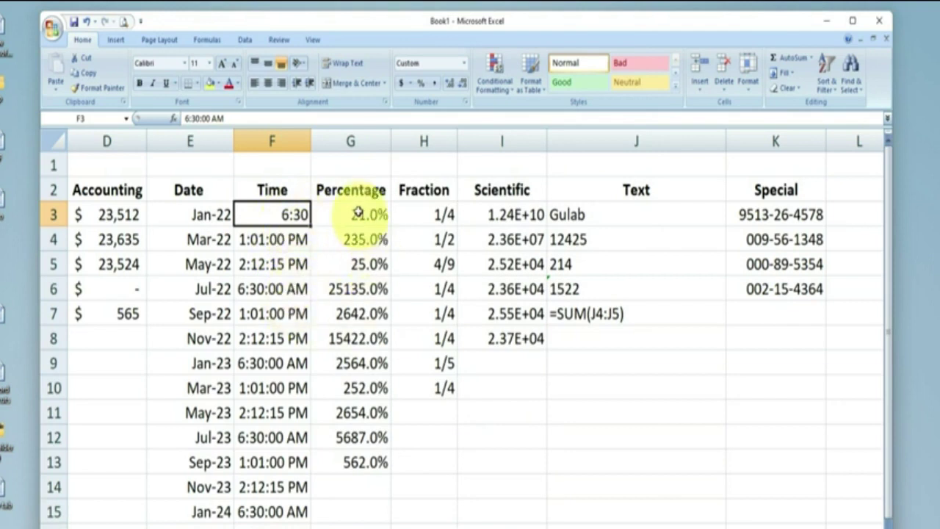
pyautogui.click(357, 213)
pyautogui.click(428, 216)
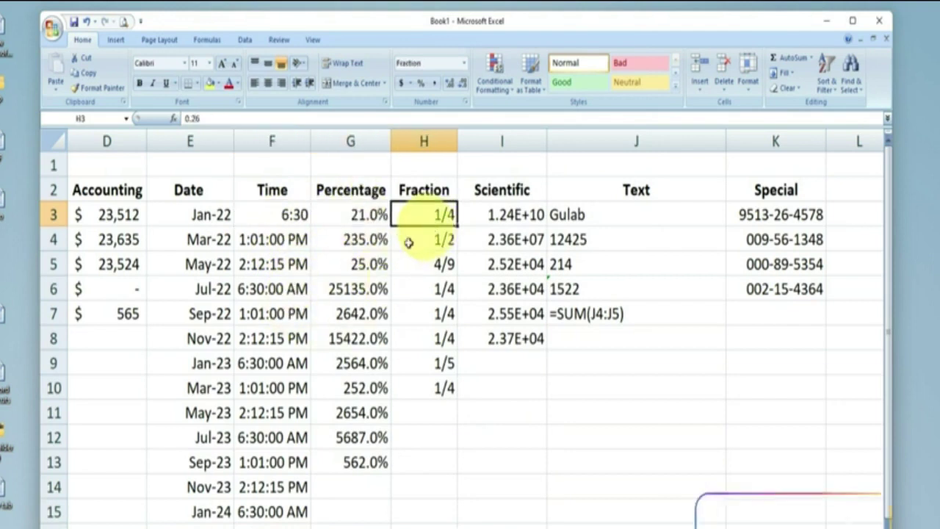
pyautogui.click(205, 214)
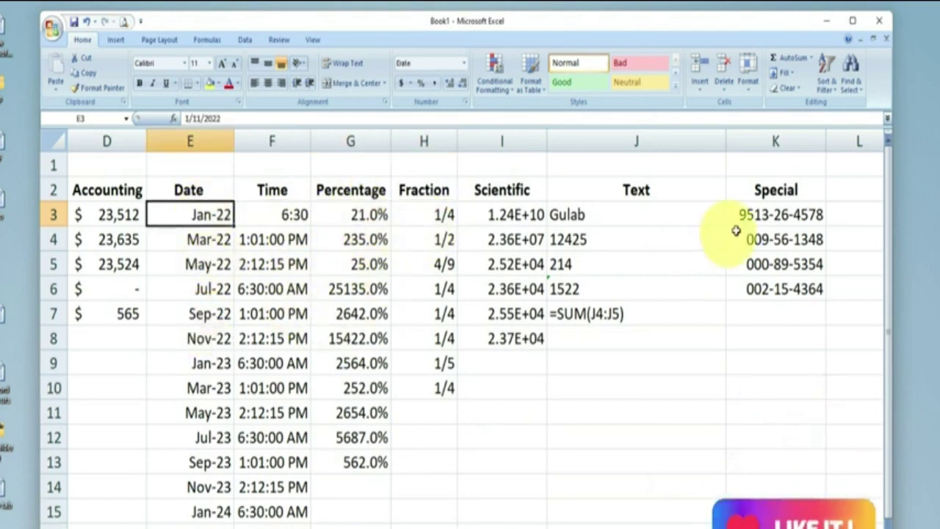
pyautogui.click(757, 215)
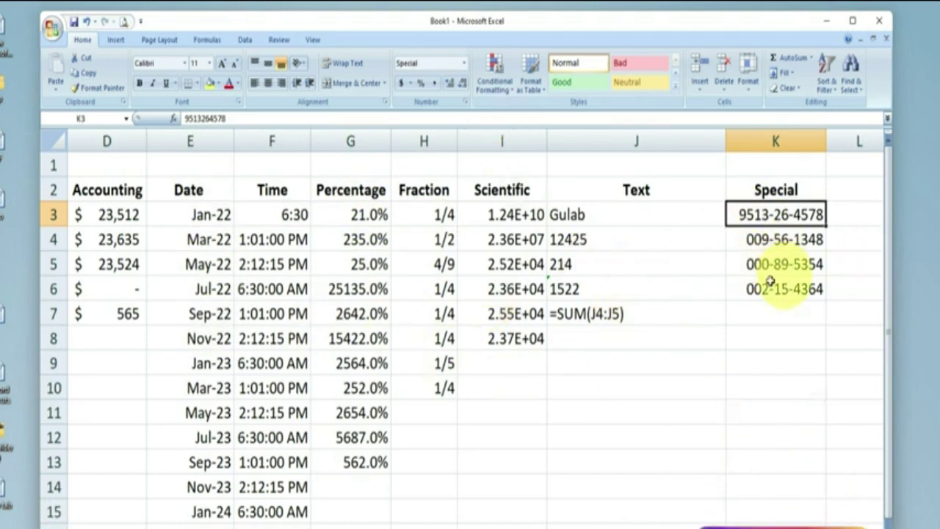
pyautogui.click(464, 63)
pyautogui.click(433, 415)
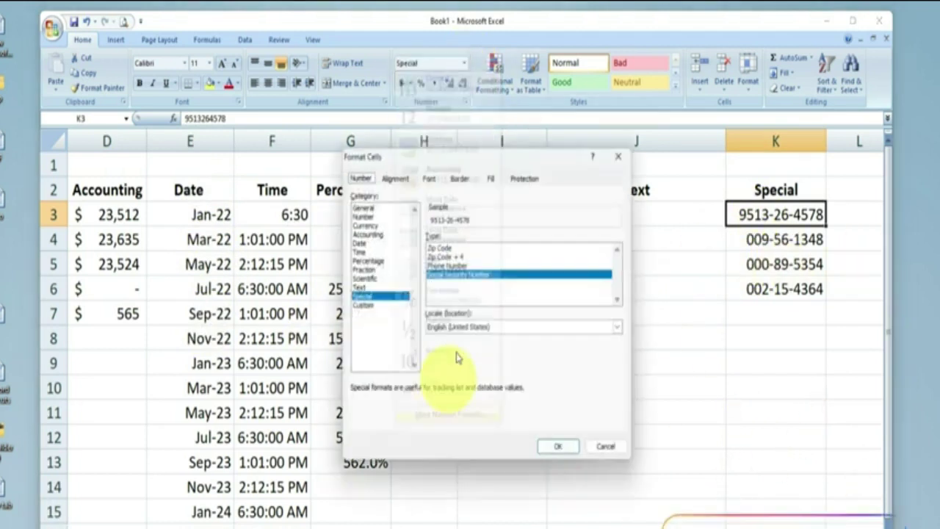
pyautogui.click(369, 306)
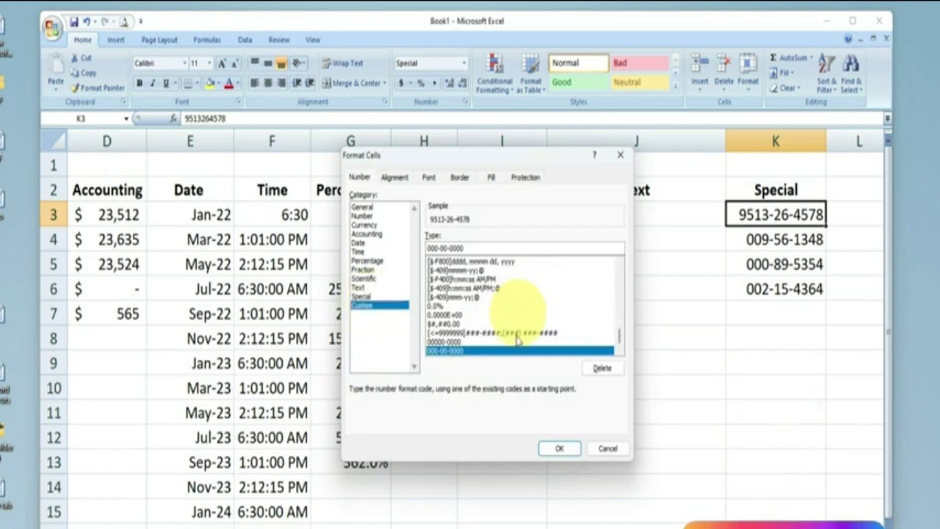
pyautogui.moveTo(621, 340); pyautogui.dragTo(624, 279)
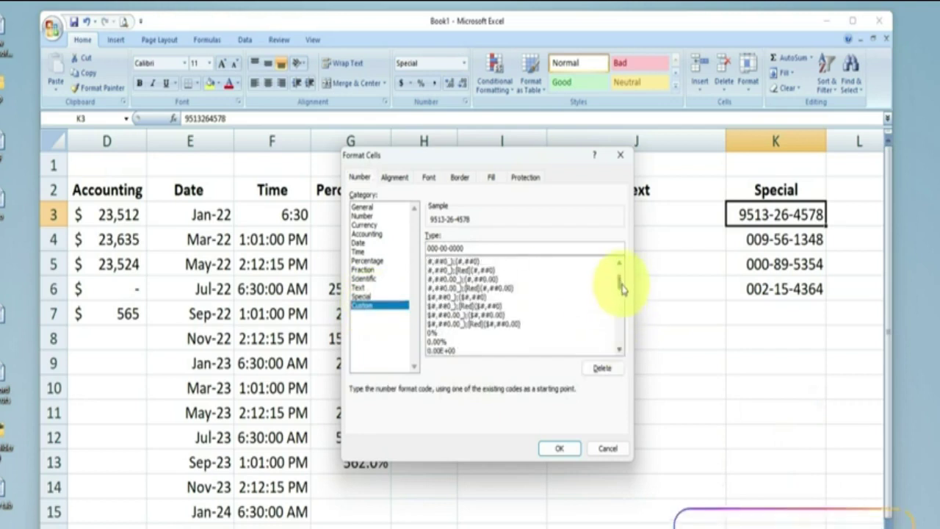
pyautogui.press('Escape')
pyautogui.click(464, 63)
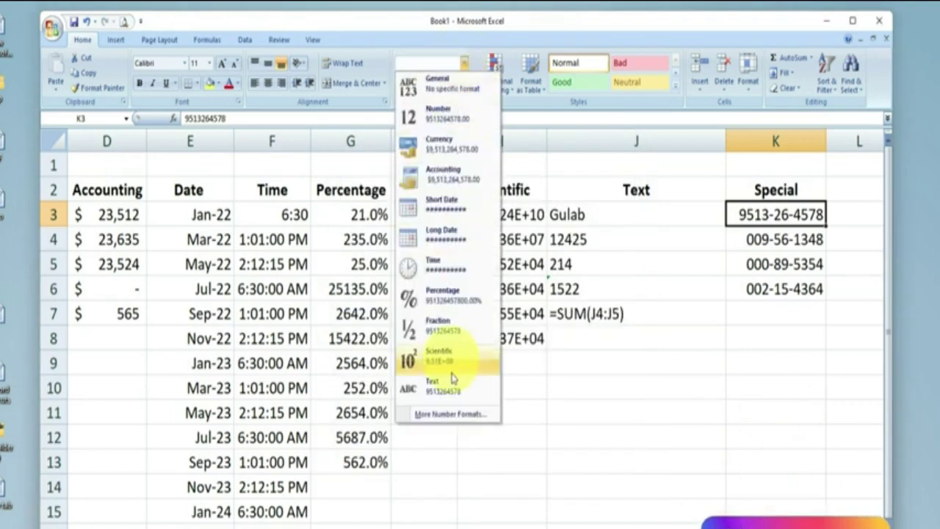
pyautogui.click(447, 415)
pyautogui.click(369, 305)
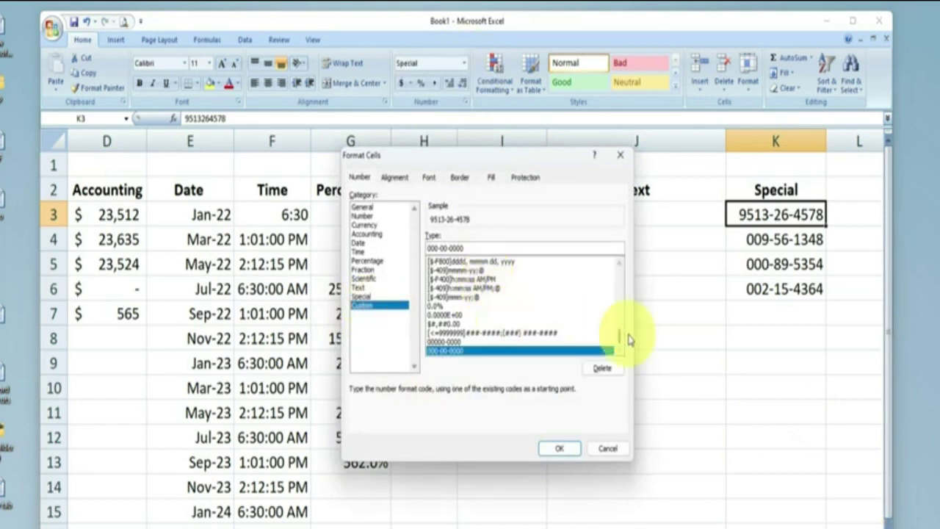
pyautogui.scroll(2, 620, 340)
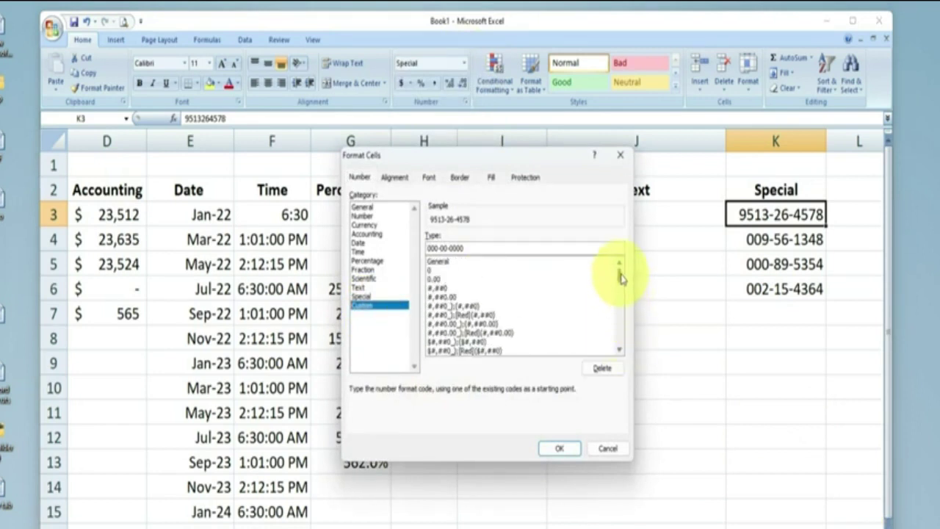
pyautogui.click(610, 450)
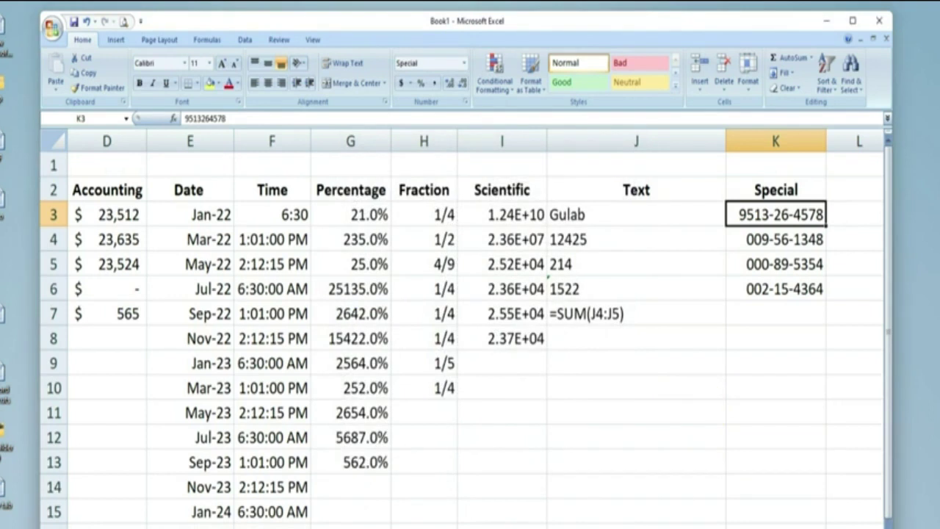
pyautogui.scroll(-3, 470, 330)
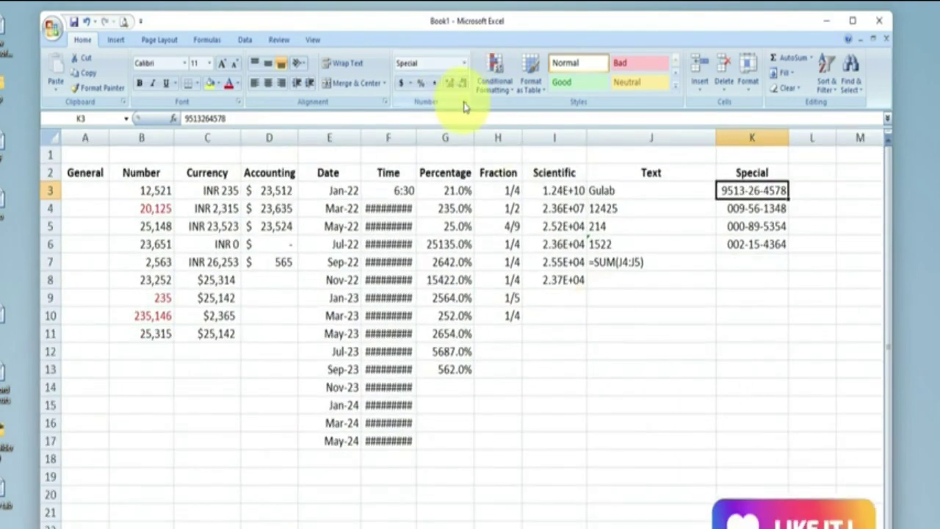
pyautogui.click(464, 102)
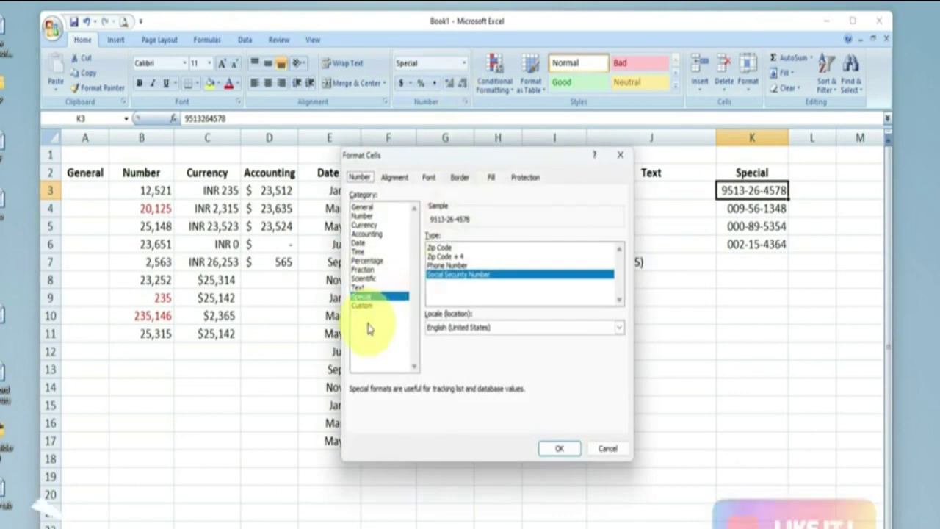
pyautogui.click(362, 207)
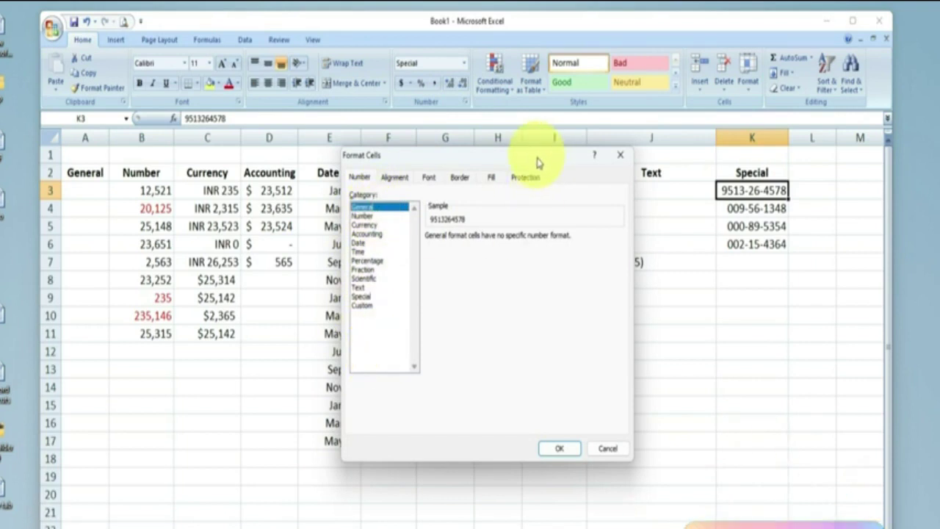
pyautogui.moveTo(539, 157)
pyautogui.mouseDown()
pyautogui.moveTo(669, 300)
pyautogui.moveTo(656, 295)
pyautogui.mouseUp()
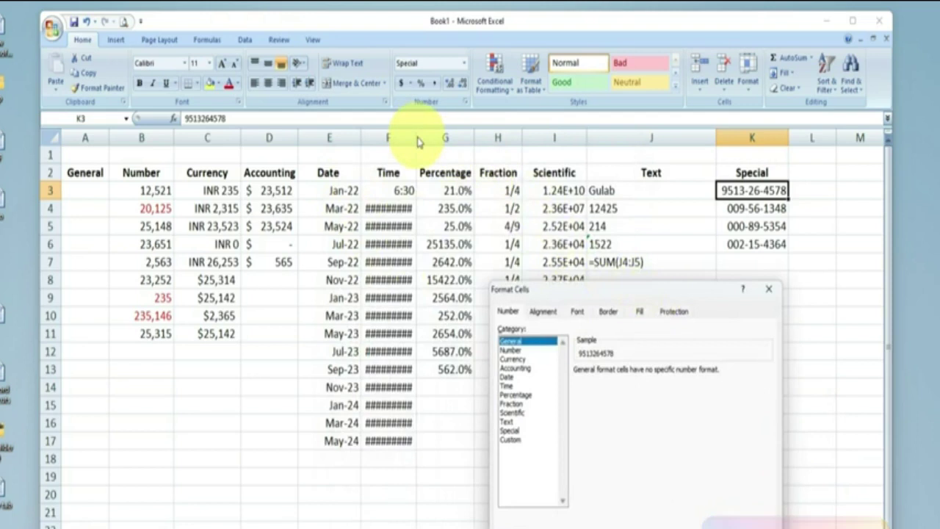
pyautogui.click(771, 292)
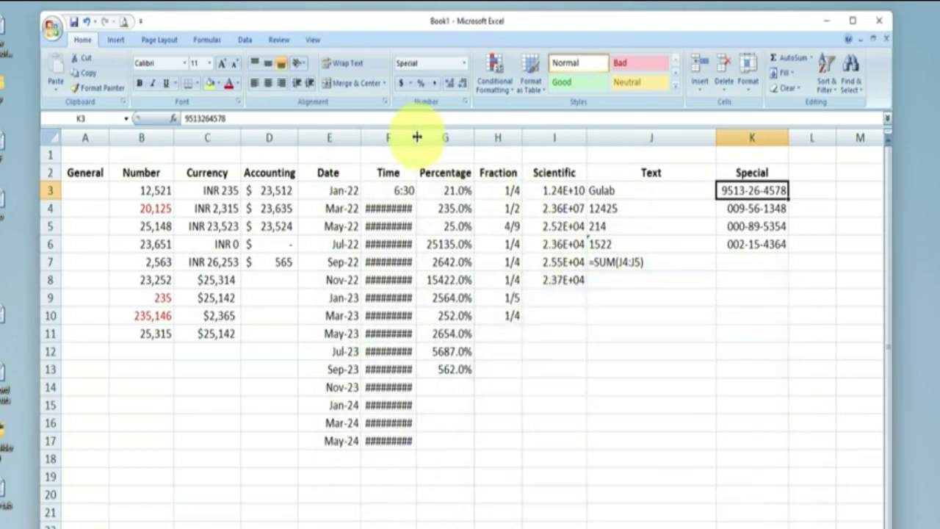
# Widen column F so times like 1:01:00 PM show in full
pyautogui.moveTo(416, 138); pyautogui.dragTo(461, 140)
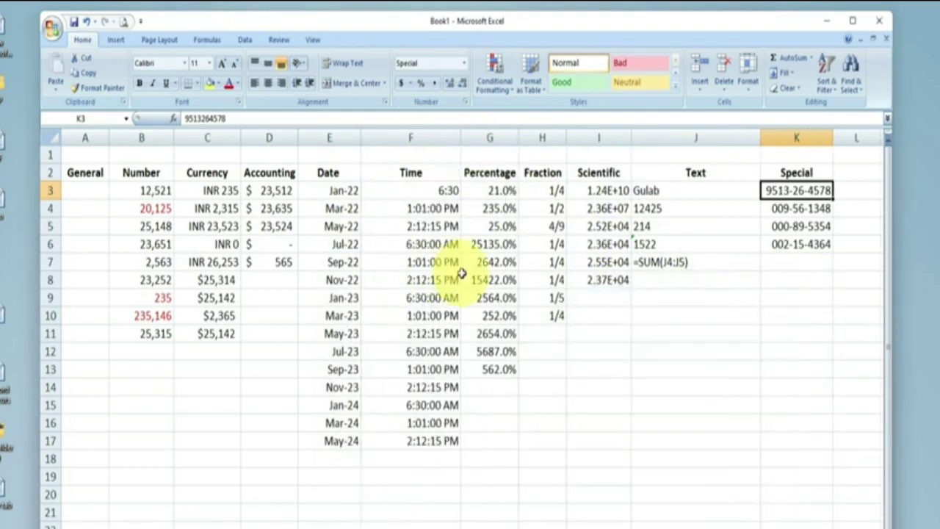